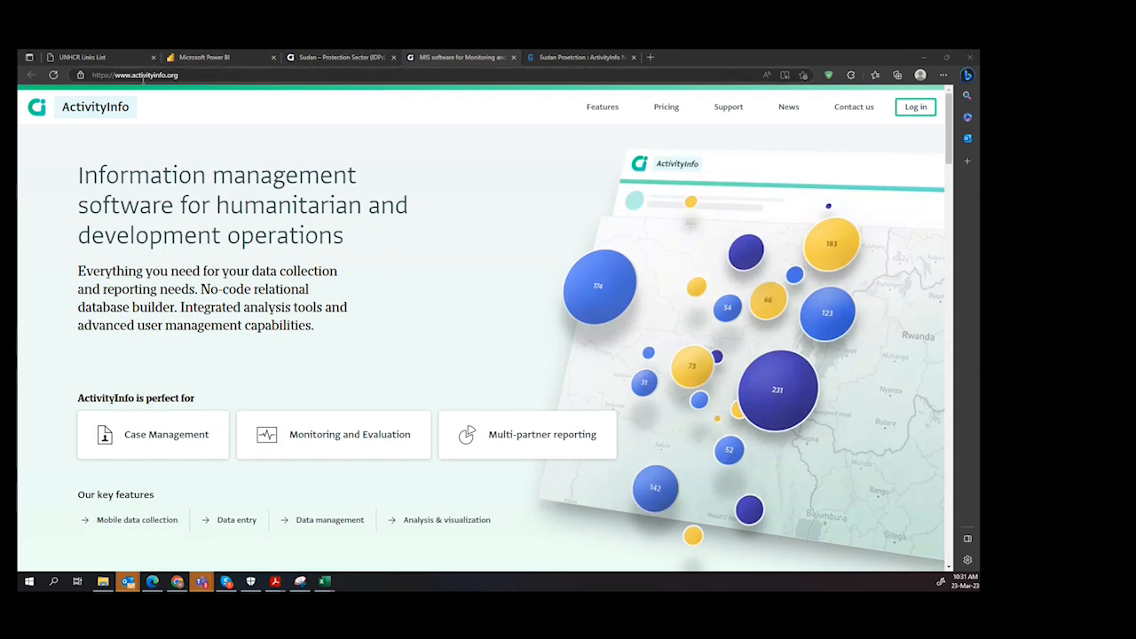
Step: Log in to ActivityInfo and open the Sudan – Protection Sector (IDPs) Monitoring Tool database
left_click(94, 75)
left_click_drag(99, 74, 82, 77)
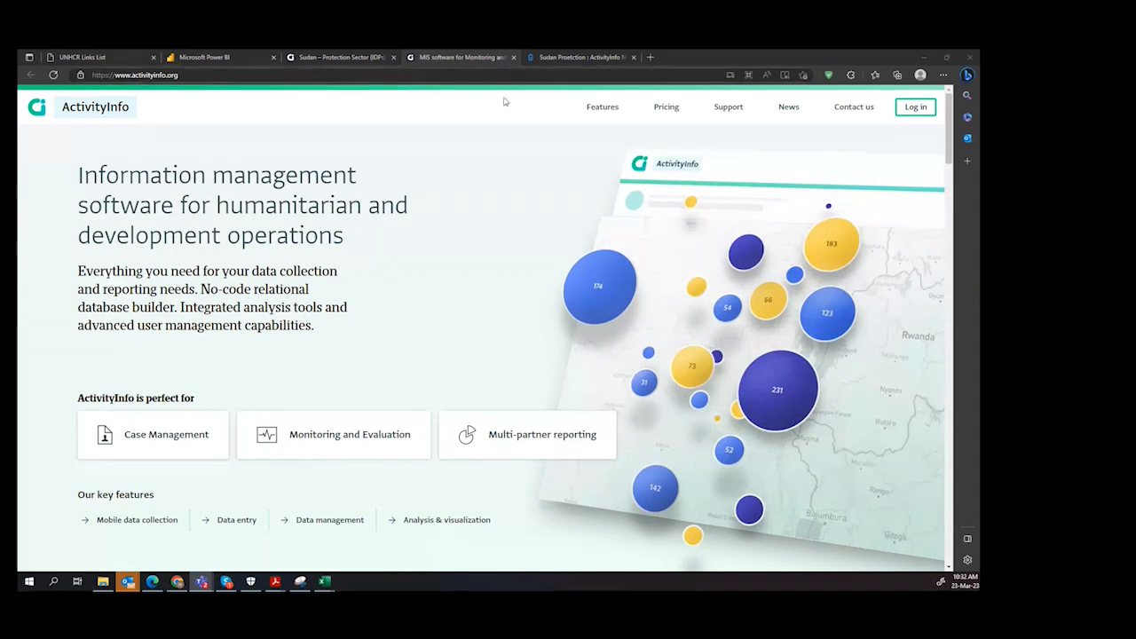
left_click(915, 108)
scroll(799, 320, "down", 10)
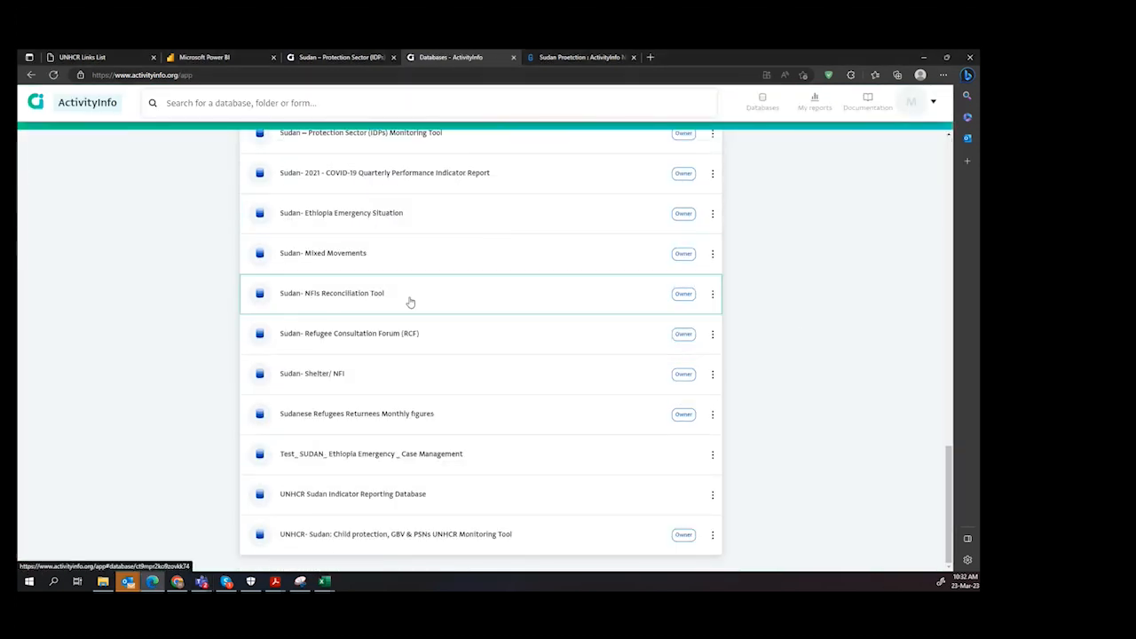
scroll(377, 144, "up", 2)
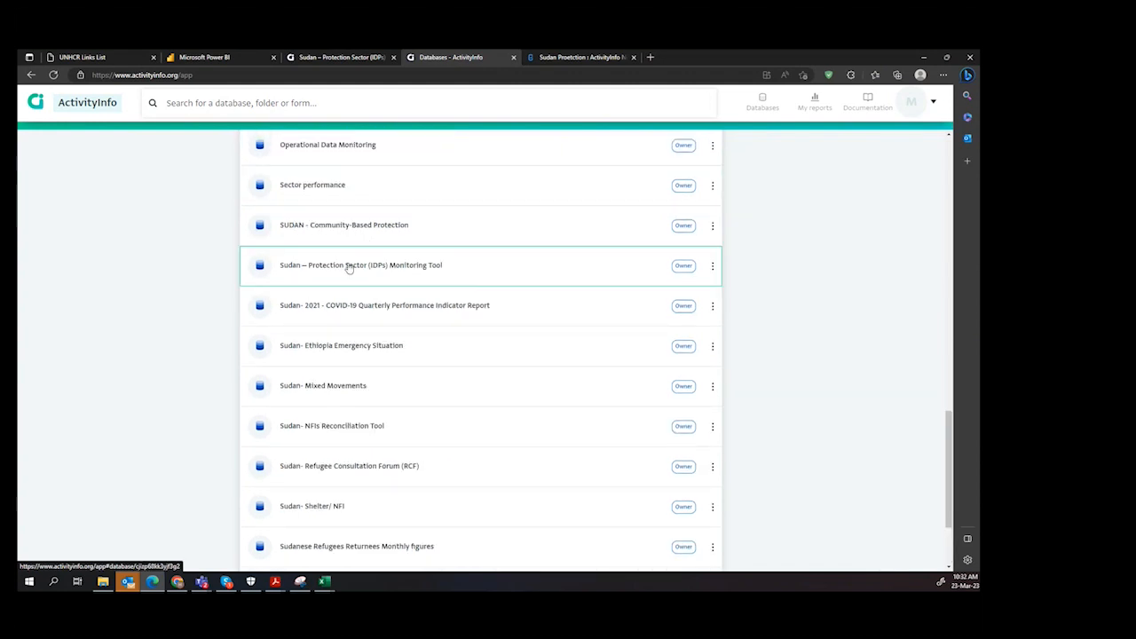
left_click(466, 272)
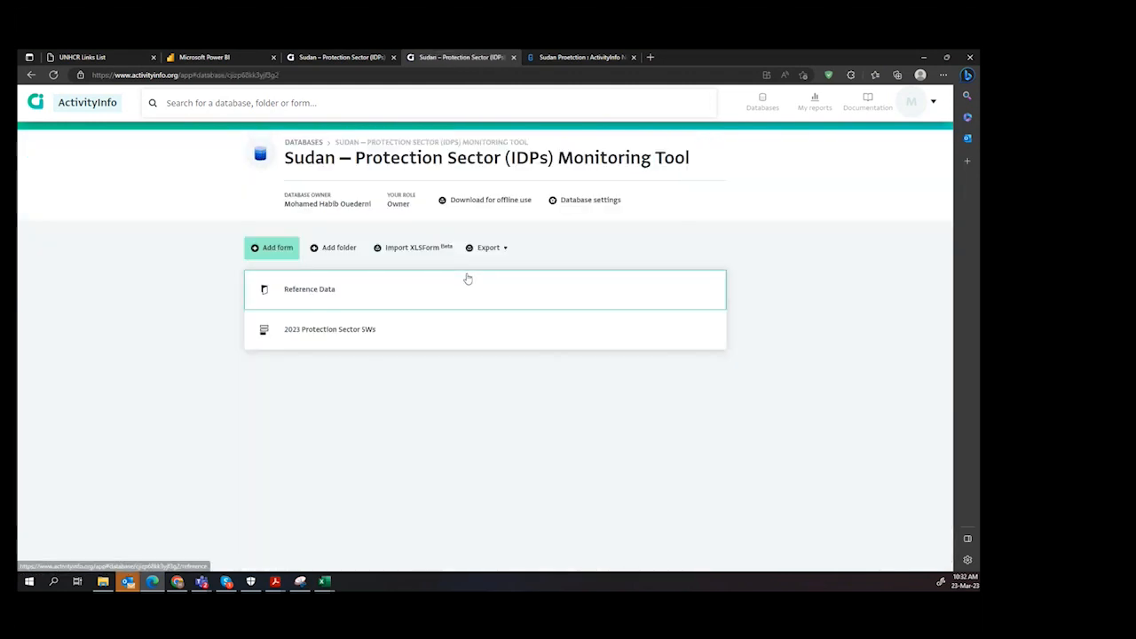
Step: Start a new record in the 2023 Protection Sector 5Ws form and set its reporting month to 2023-02
left_click(332, 334)
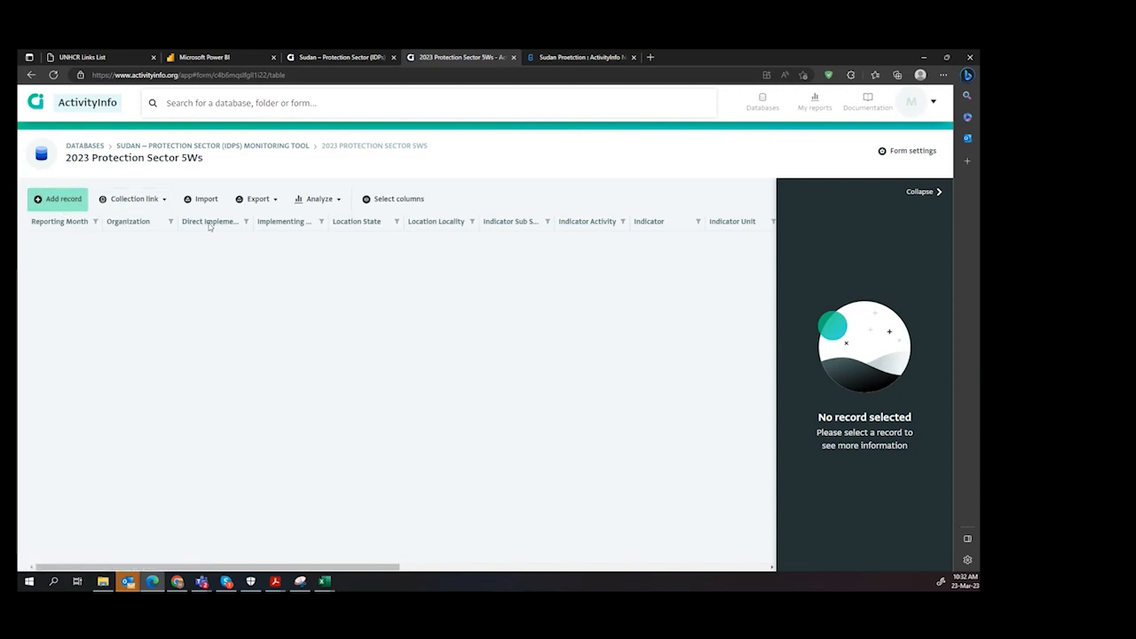
left_click(59, 201)
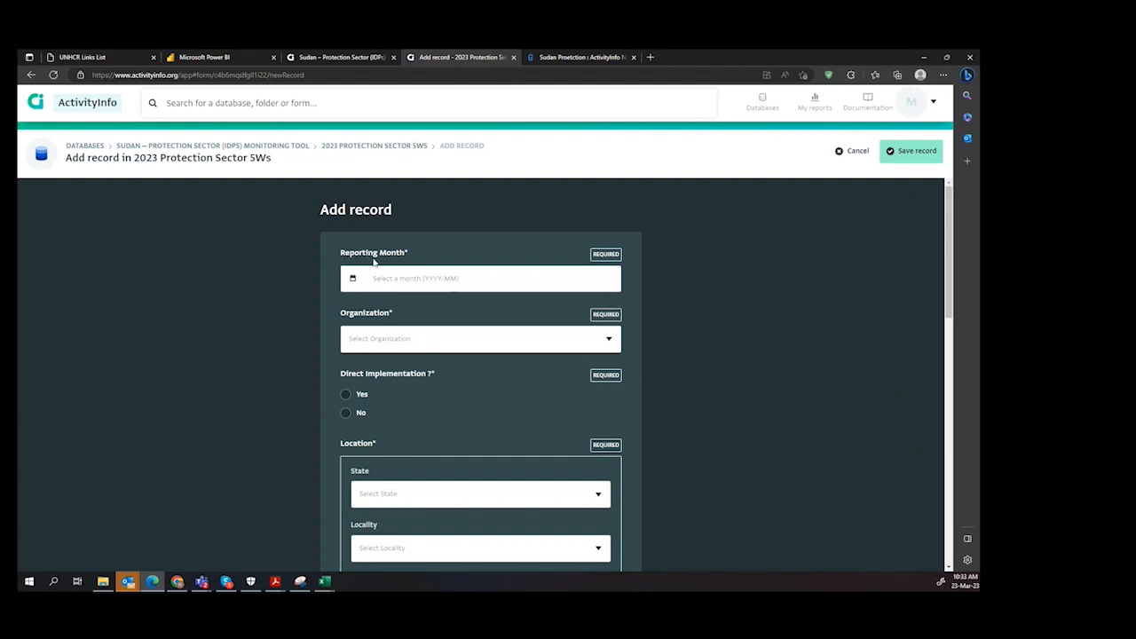
left_click(352, 278)
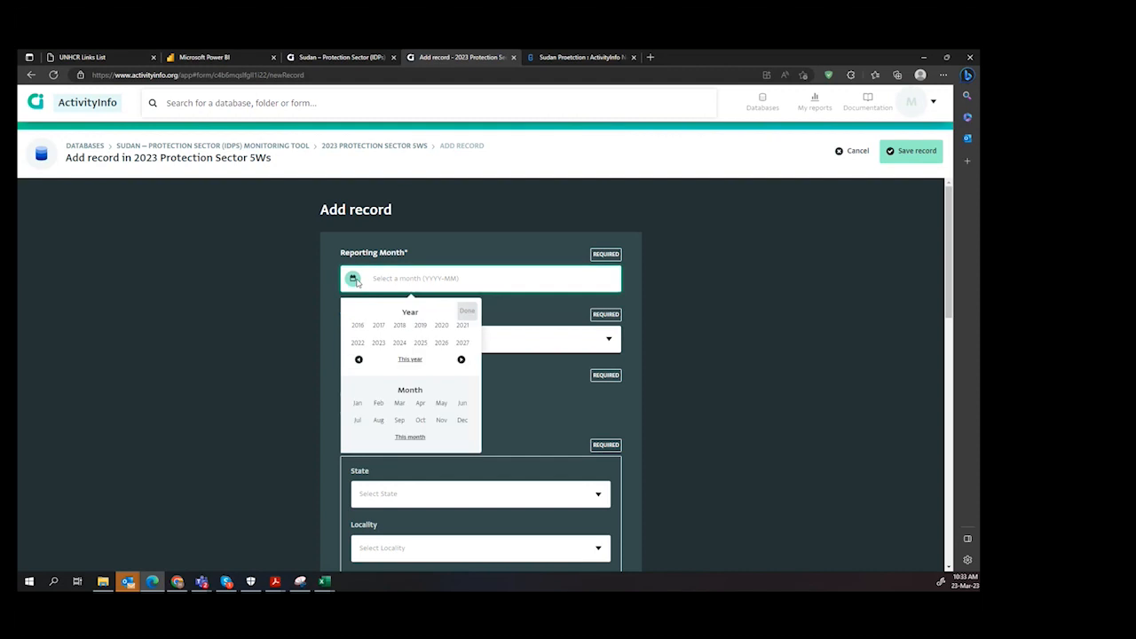
left_click(410, 439)
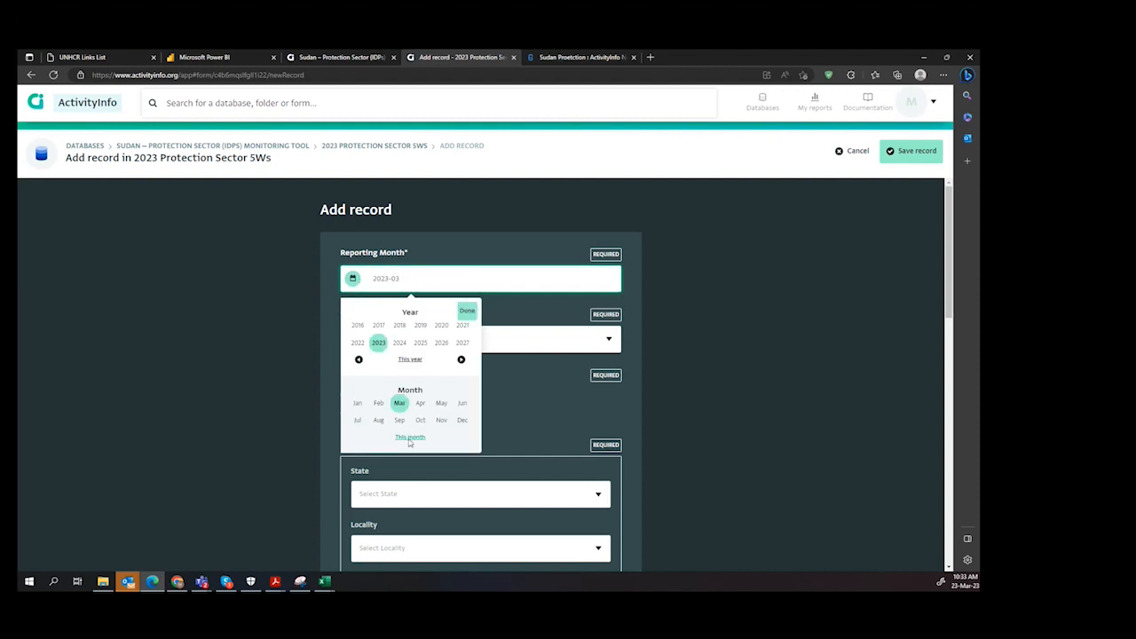
left_click(378, 403)
left_click(467, 311)
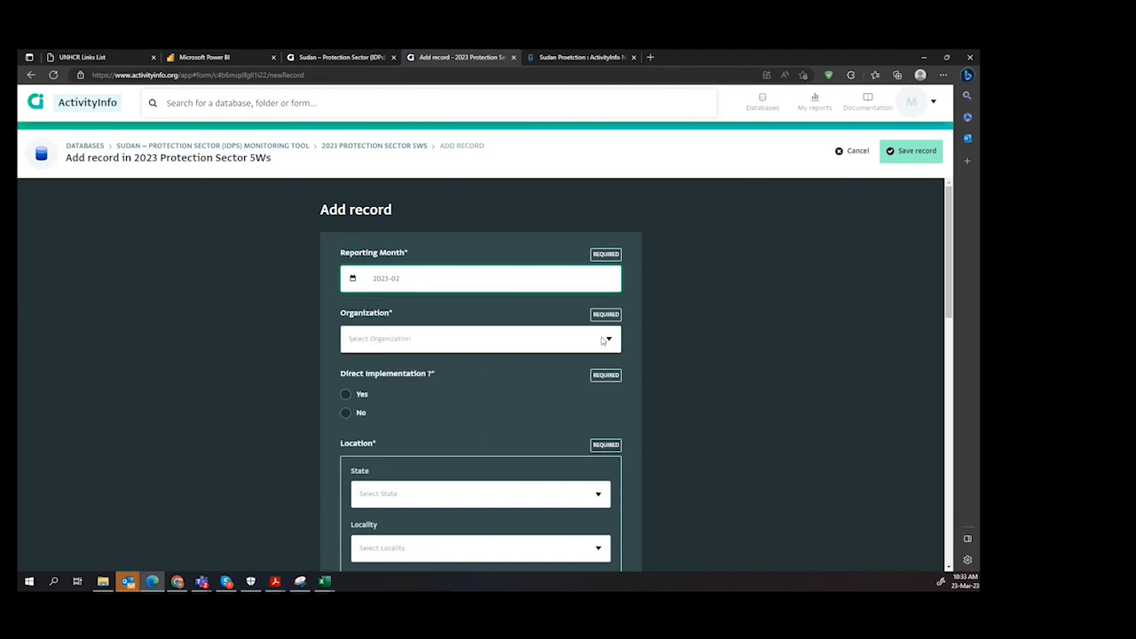
Step: Set the record's organization to Norwegian Refugee Council and answer Yes for direct implementation
left_click(612, 346)
scroll(483, 396, "down", 10)
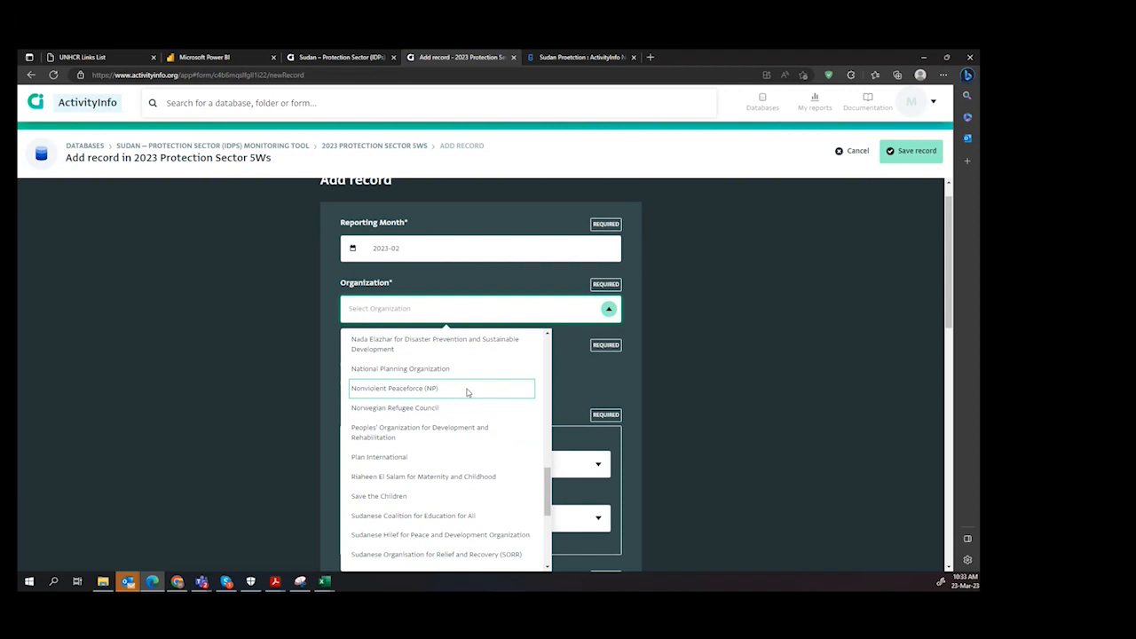
left_click(467, 410)
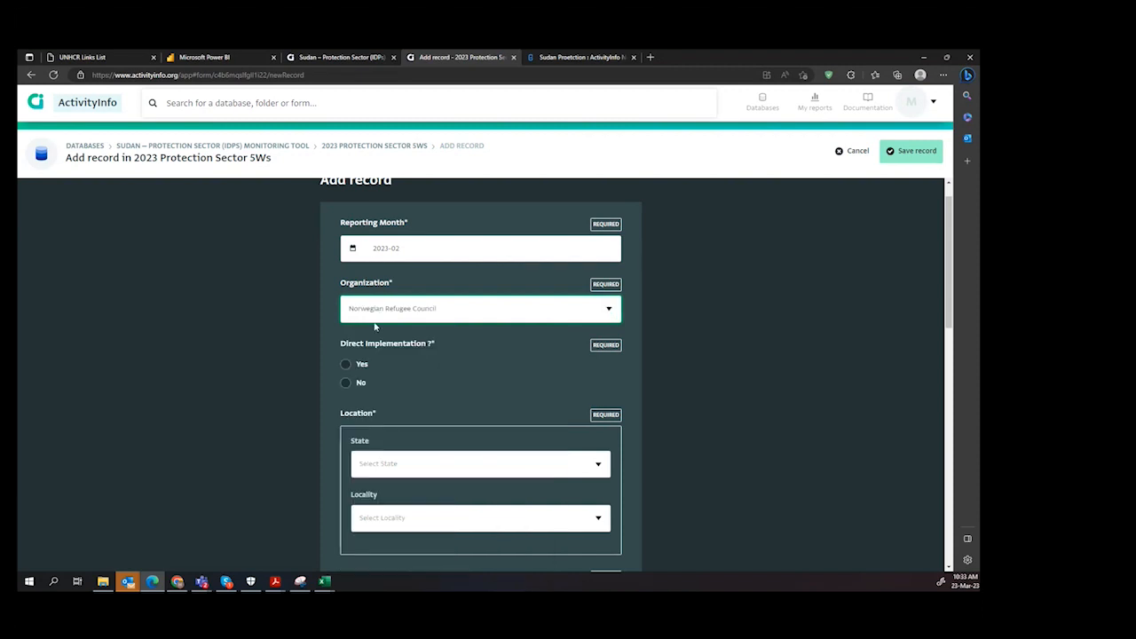
scroll(494, 346, "down", 1)
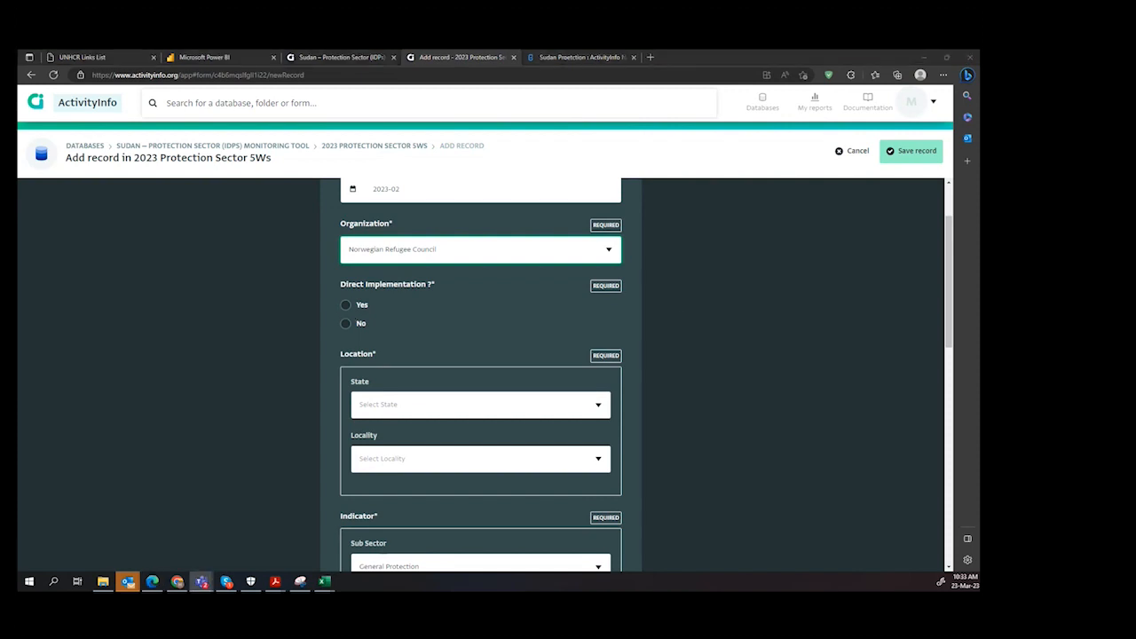
left_click(345, 305)
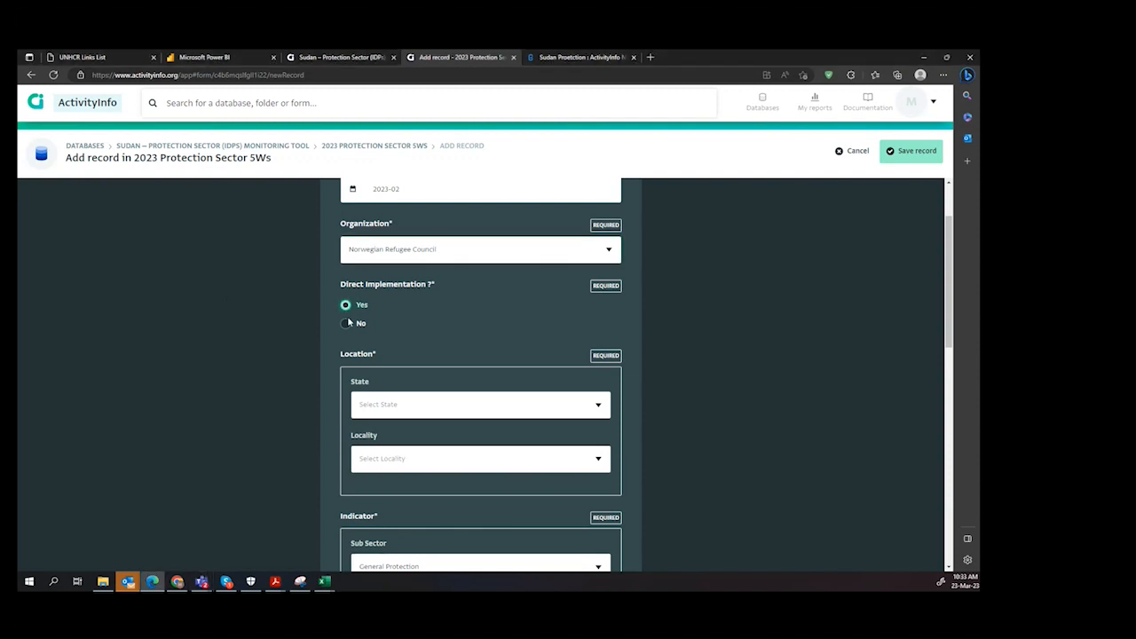
left_click(346, 323)
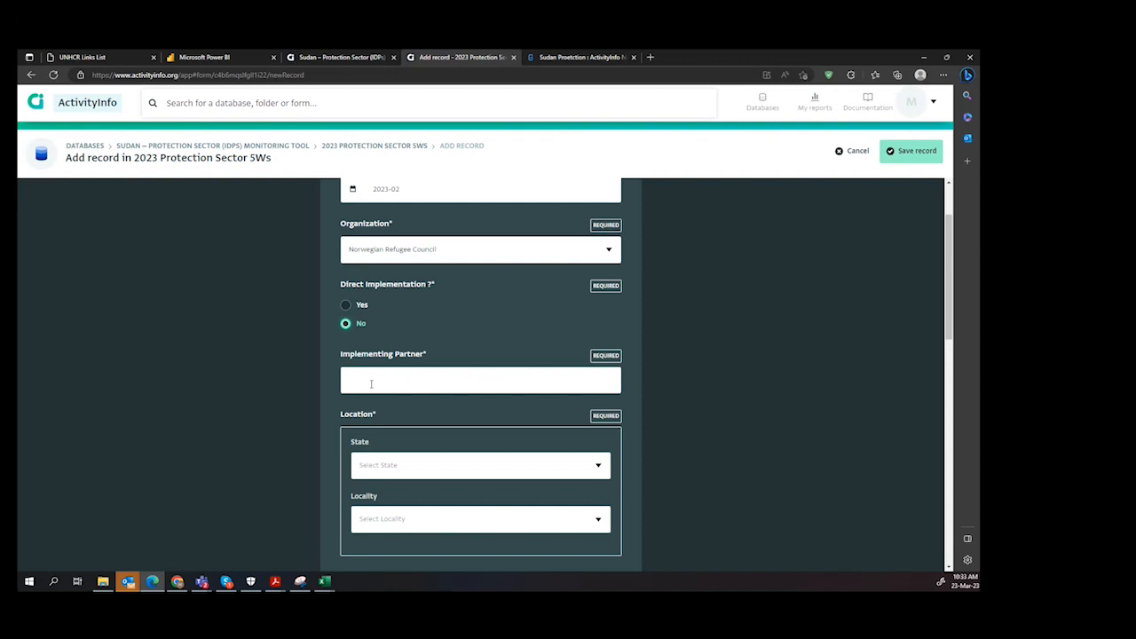
left_click(348, 304)
Step: Set the record's location to the state North Darfur and the locality Al Fasher
scroll(467, 371, "down", 1)
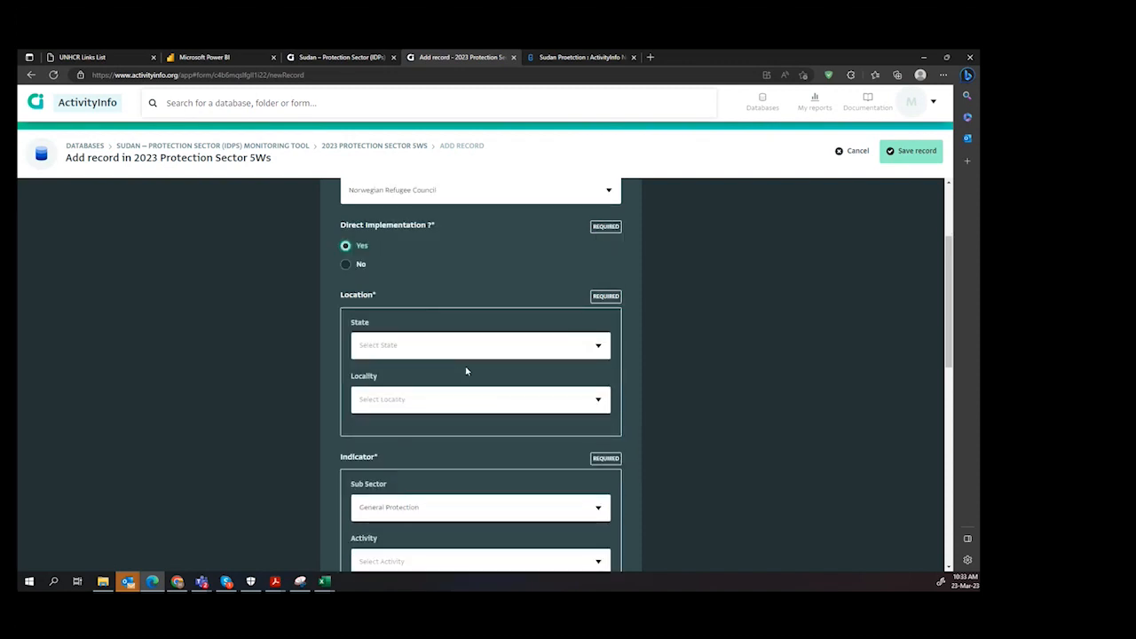
left_click(583, 350)
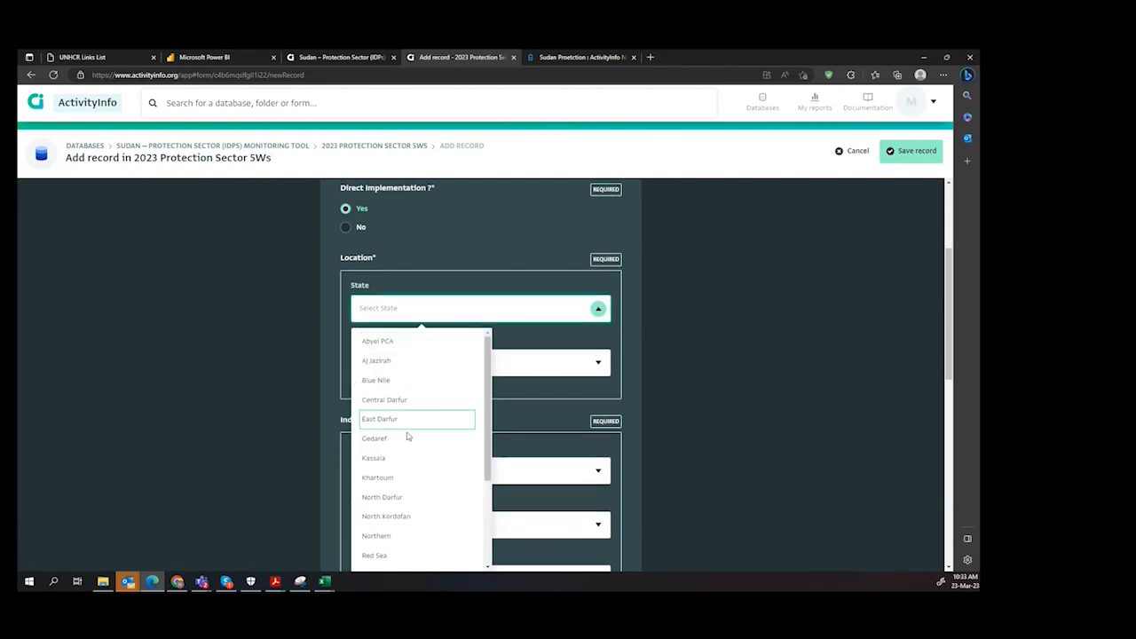
left_click(409, 501)
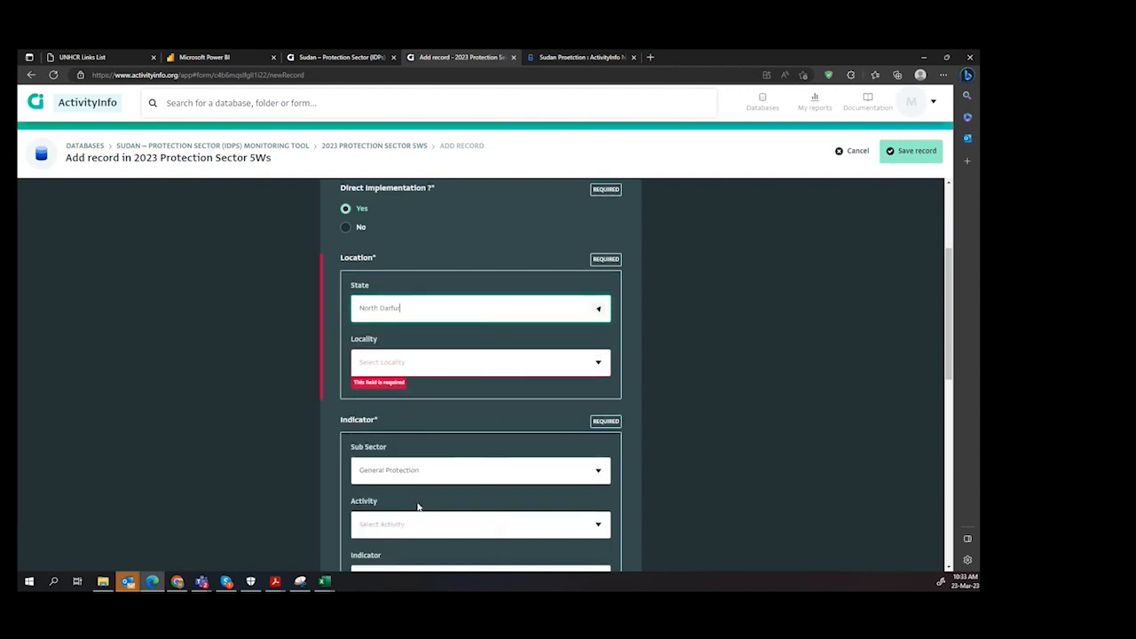
left_click(598, 364)
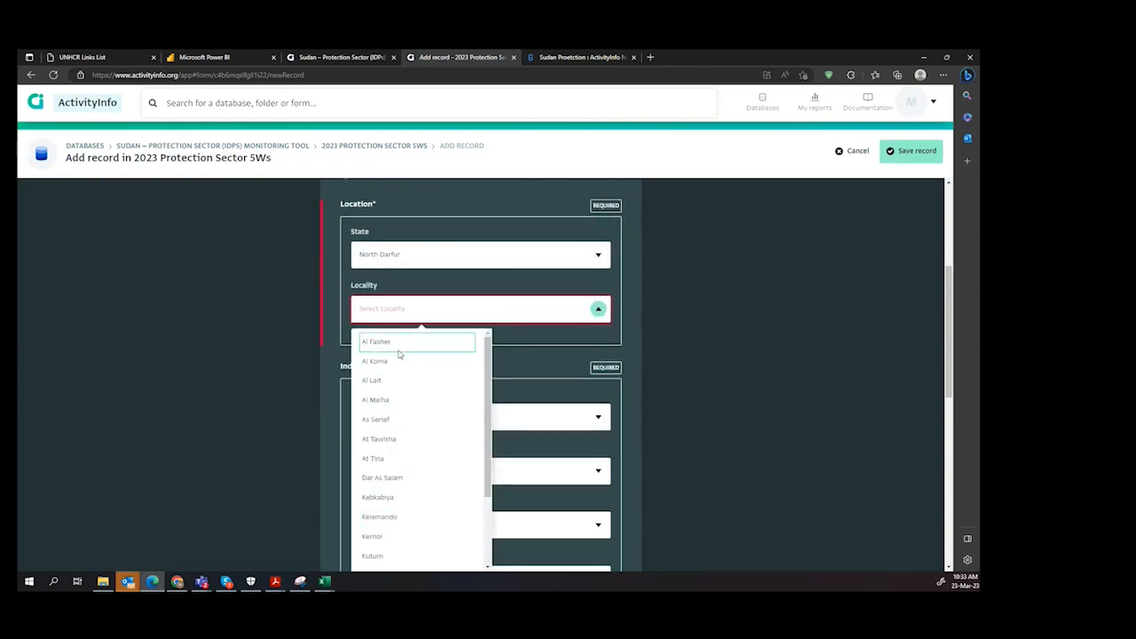
left_click(397, 343)
Step: Choose Community support projects completed as the activity under the General Protection sub sector
scroll(667, 447, "down", 3)
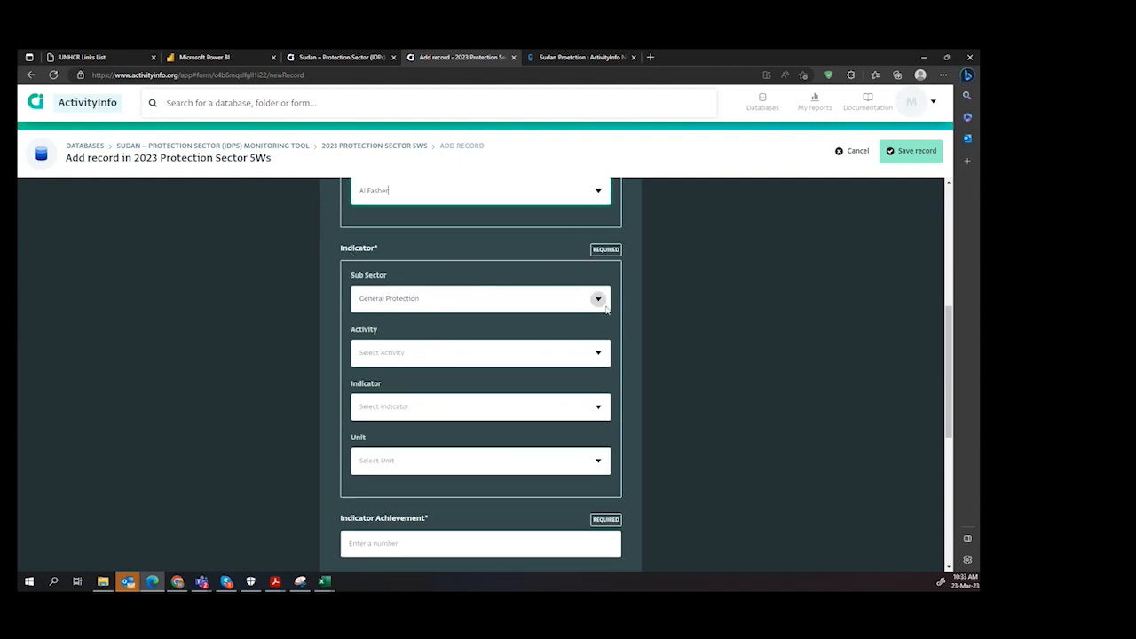
left_click(599, 352)
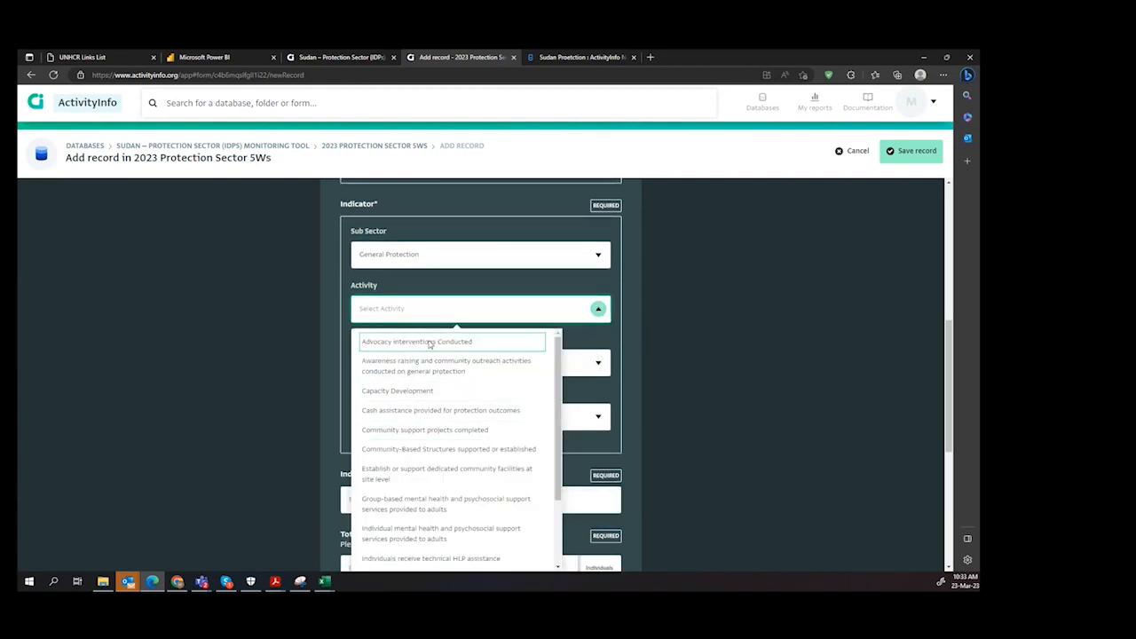
left_click(433, 430)
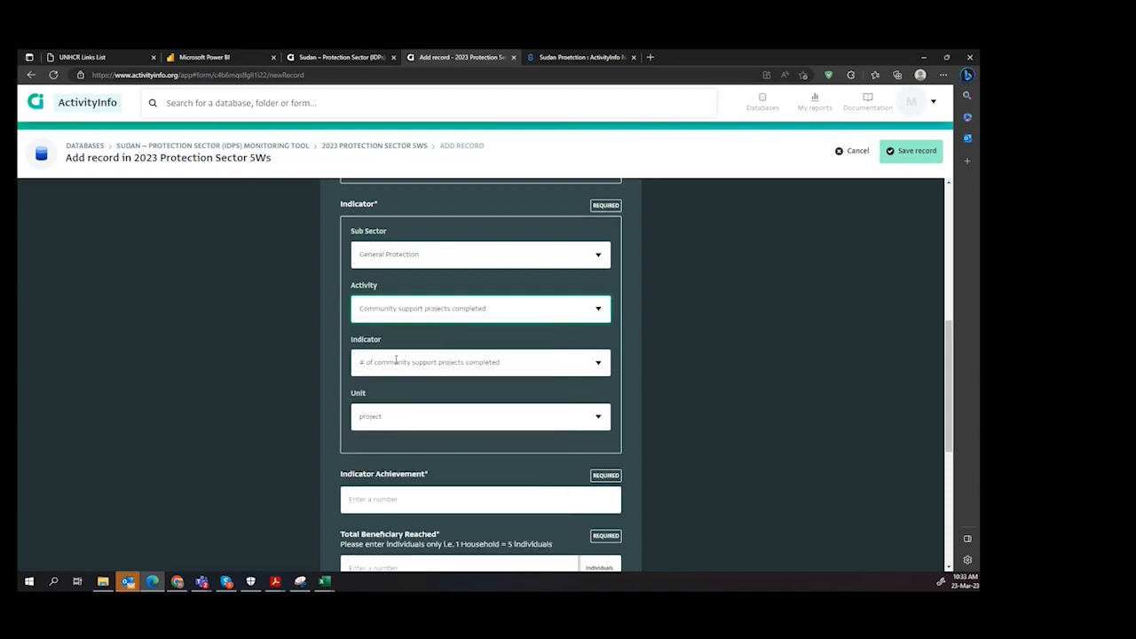
Step: Try Legal assistance provided for protection outcomes and Awareness raising and community outreach activities conducted on general protection as the activity
left_click(598, 308)
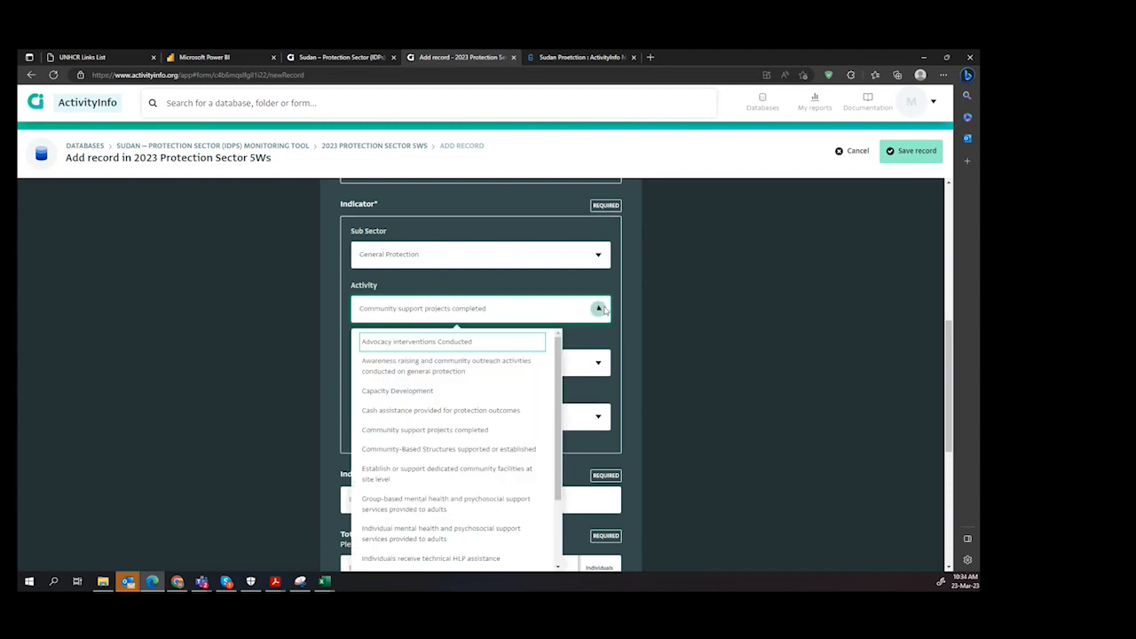
scroll(435, 533, "down", 3)
left_click(427, 540)
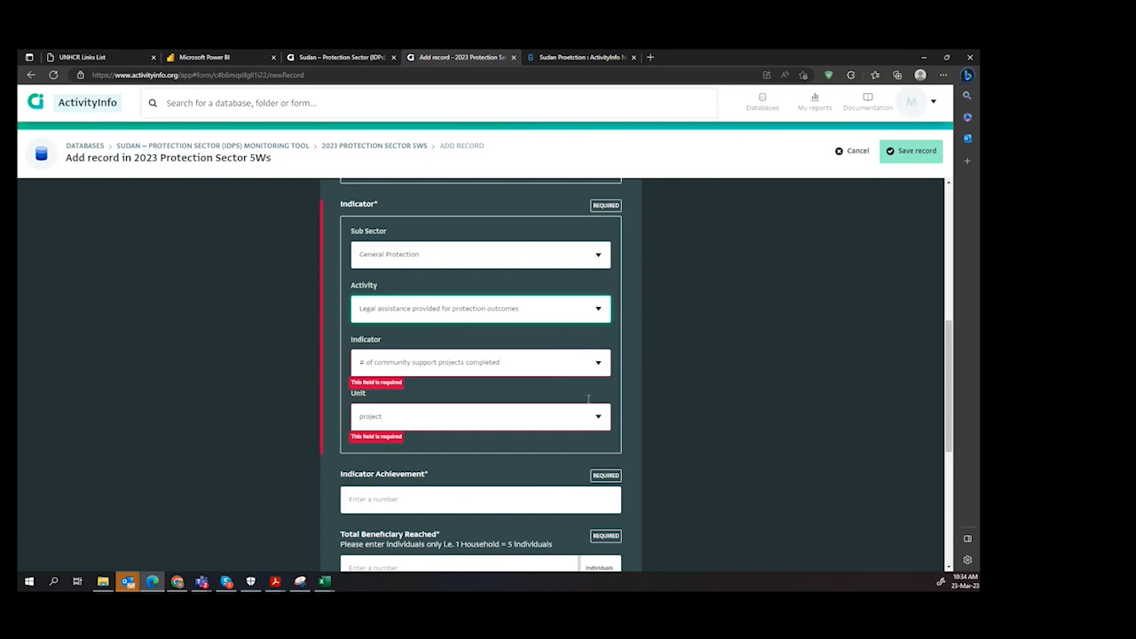
left_click(598, 362)
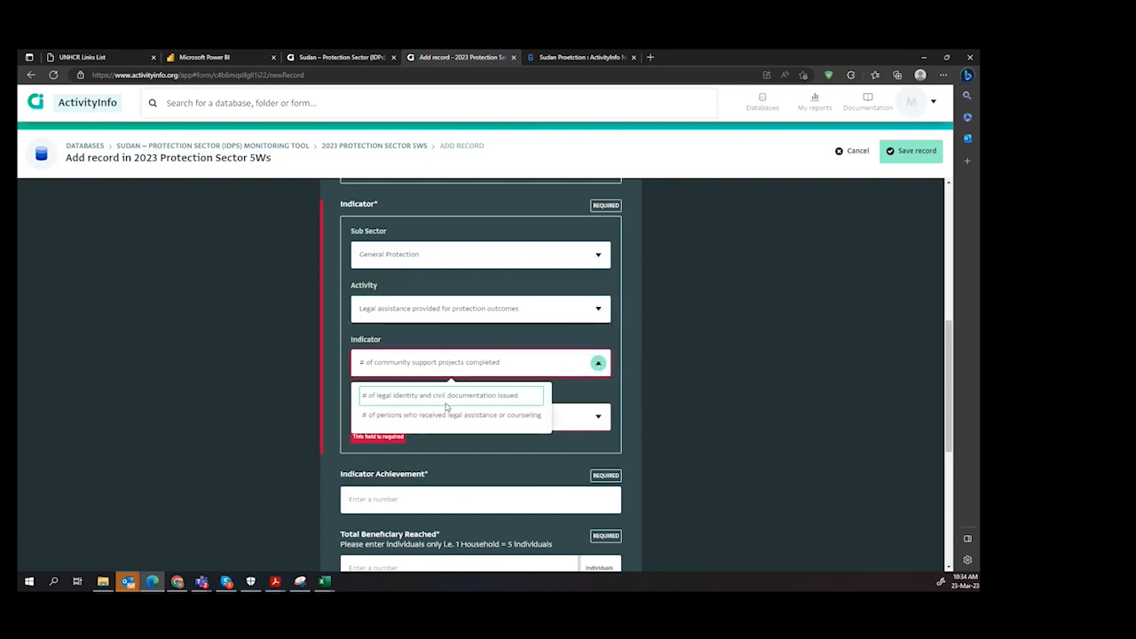
left_click(602, 310)
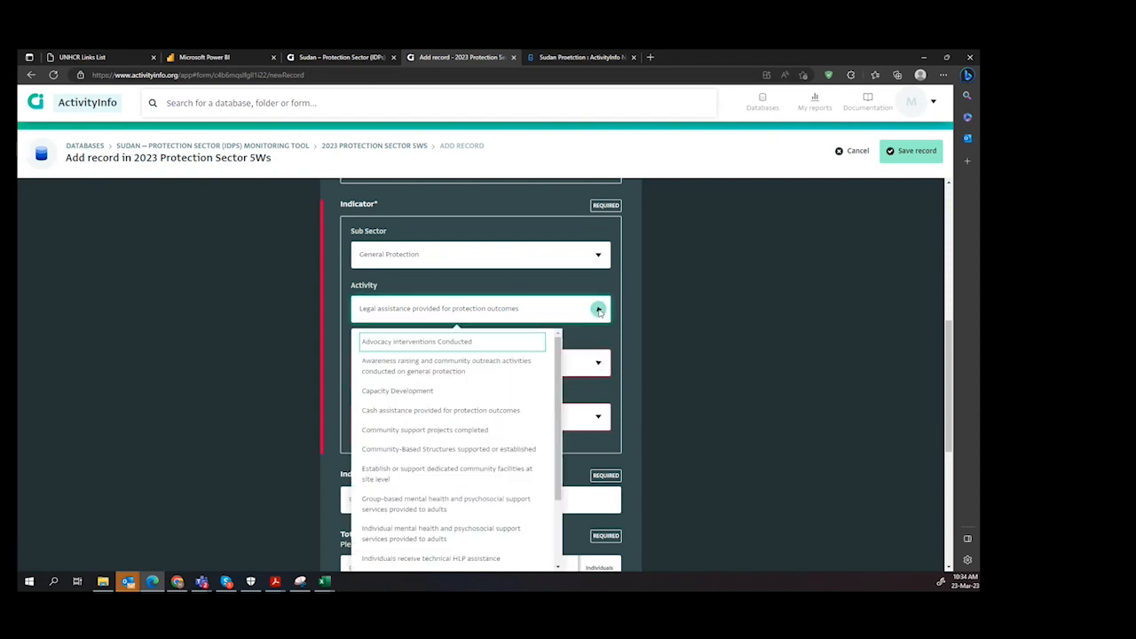
left_click(449, 370)
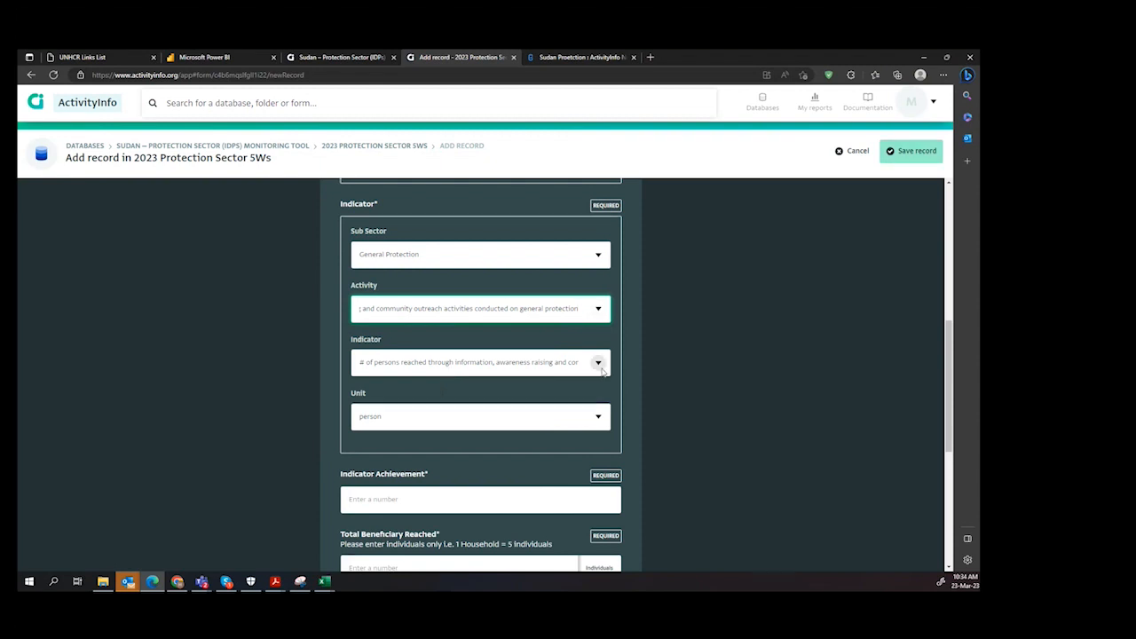
Step: Set the activity to Legal assistance provided for protection outcomes and the indicator to # of legal identity and civil documentation issued
left_click(598, 308)
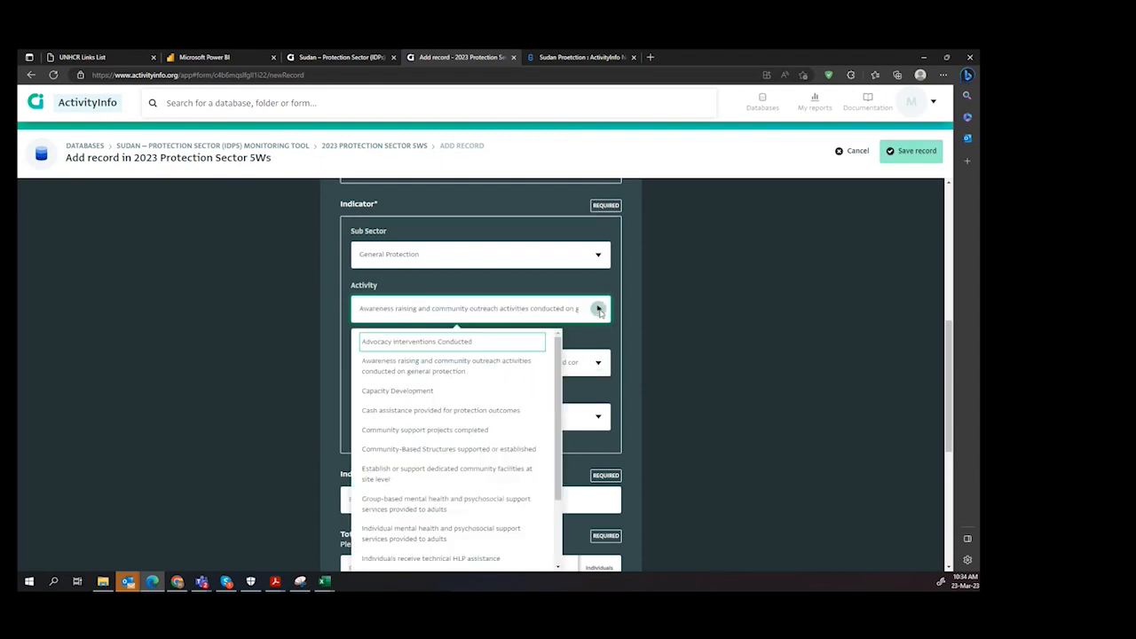
scroll(482, 486, "down", 2)
scroll(482, 486, "down", 1)
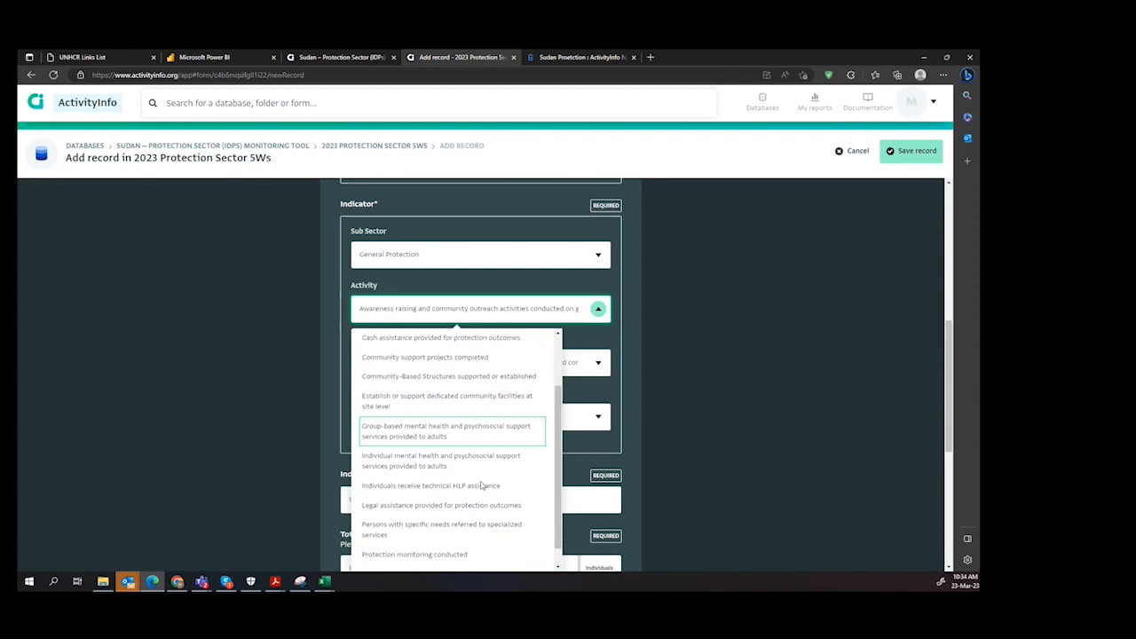
left_click(455, 503)
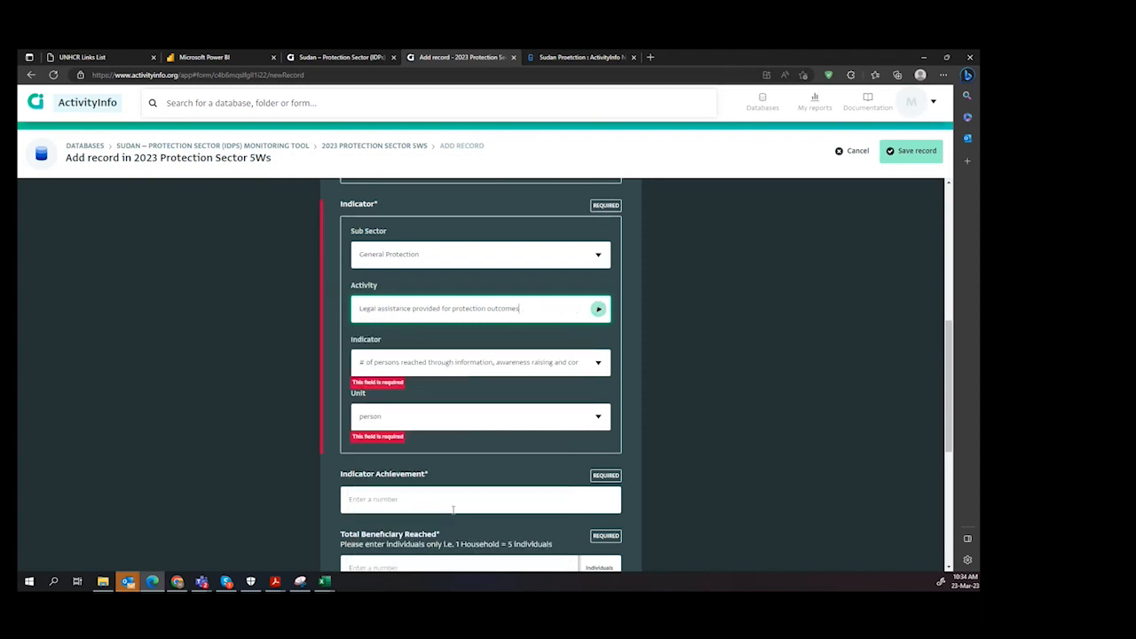
left_click(599, 363)
left_click(416, 401)
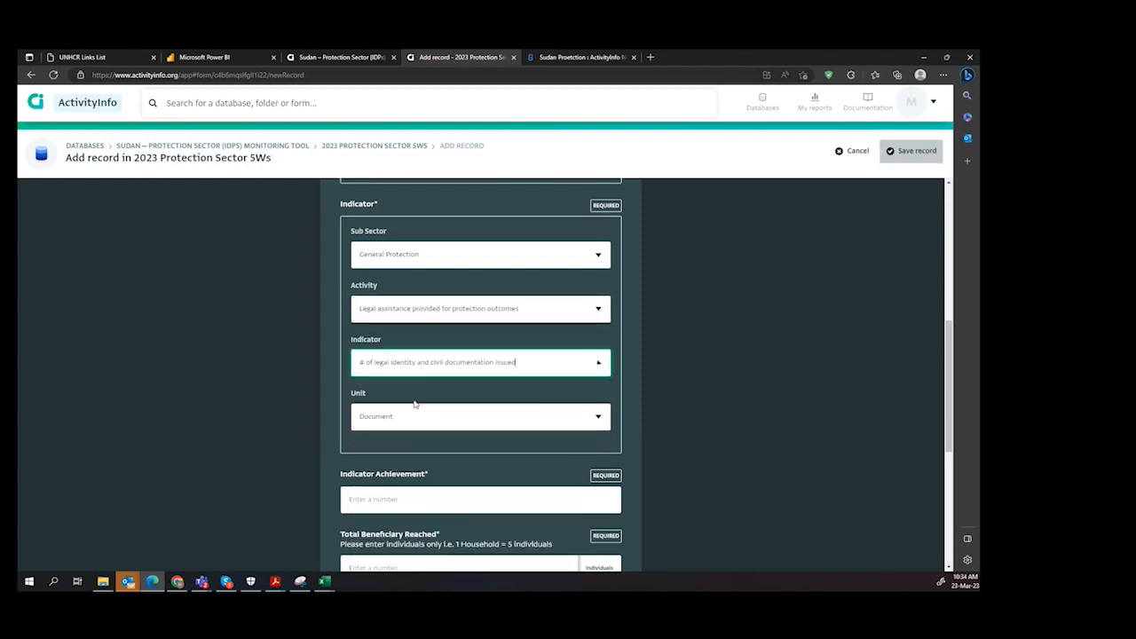
Step: Change the indicator to # of persons who received legal assistance or counseling
left_click(598, 364)
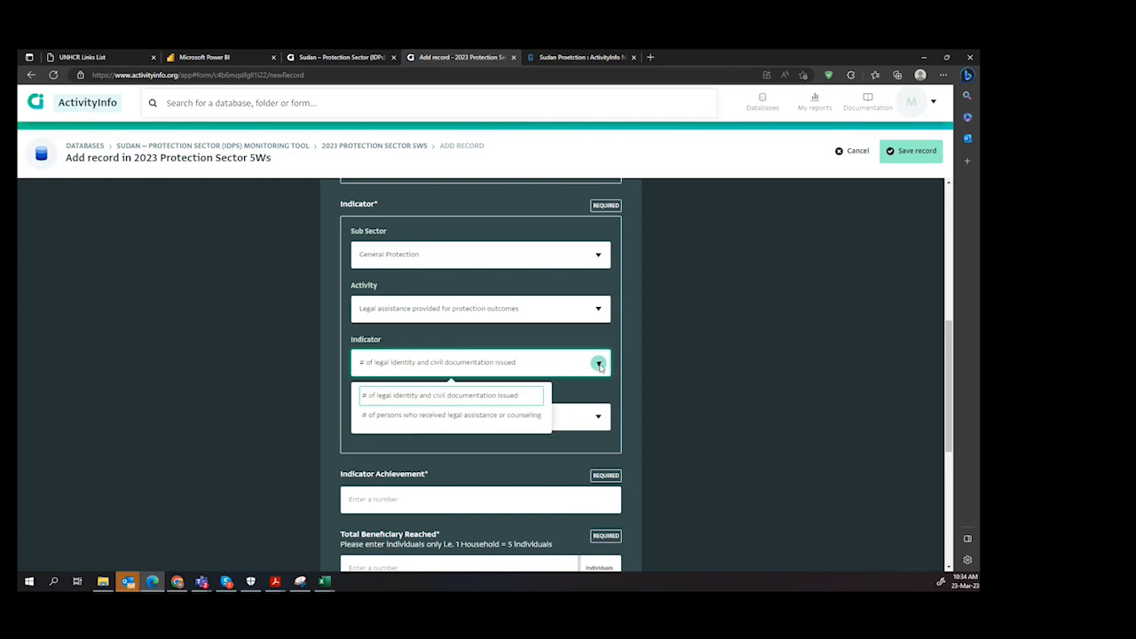
left_click(436, 417)
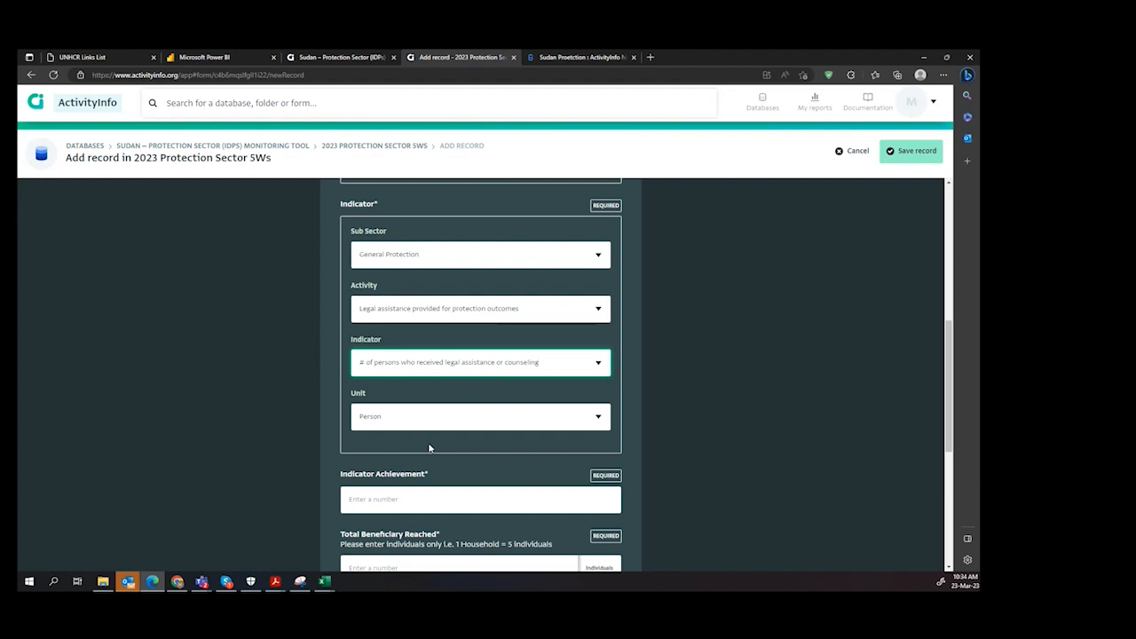
Step: Enter 10 as the indicator achievement and 10 as the total beneficiaries reached for the legal assistance indicator
scroll(428, 448, "down", 2)
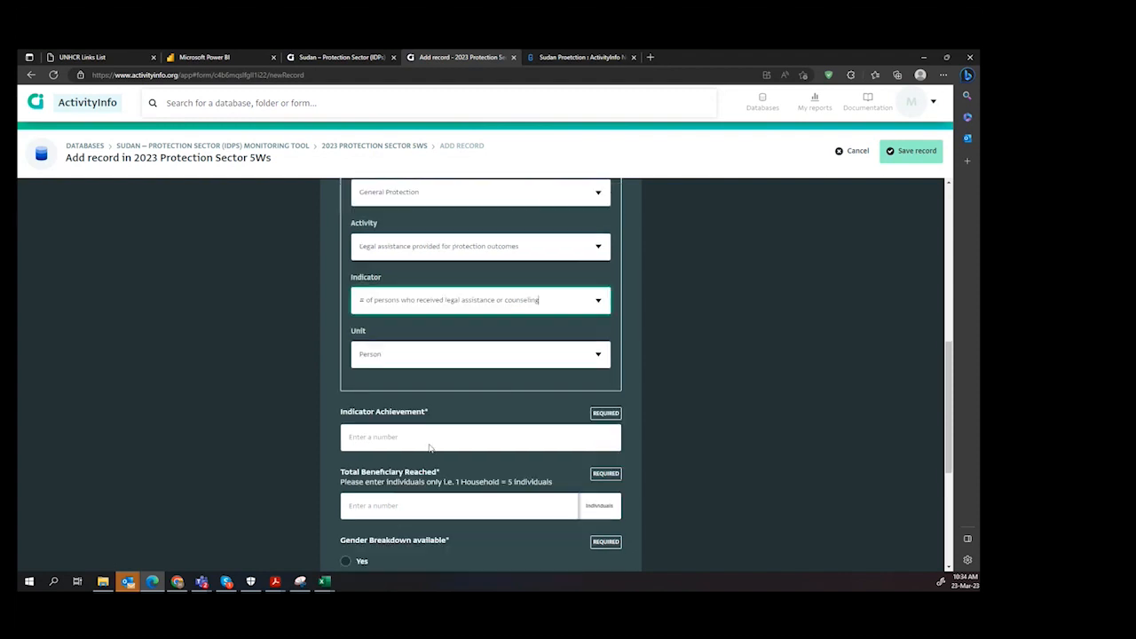
scroll(382, 435, "up", 1)
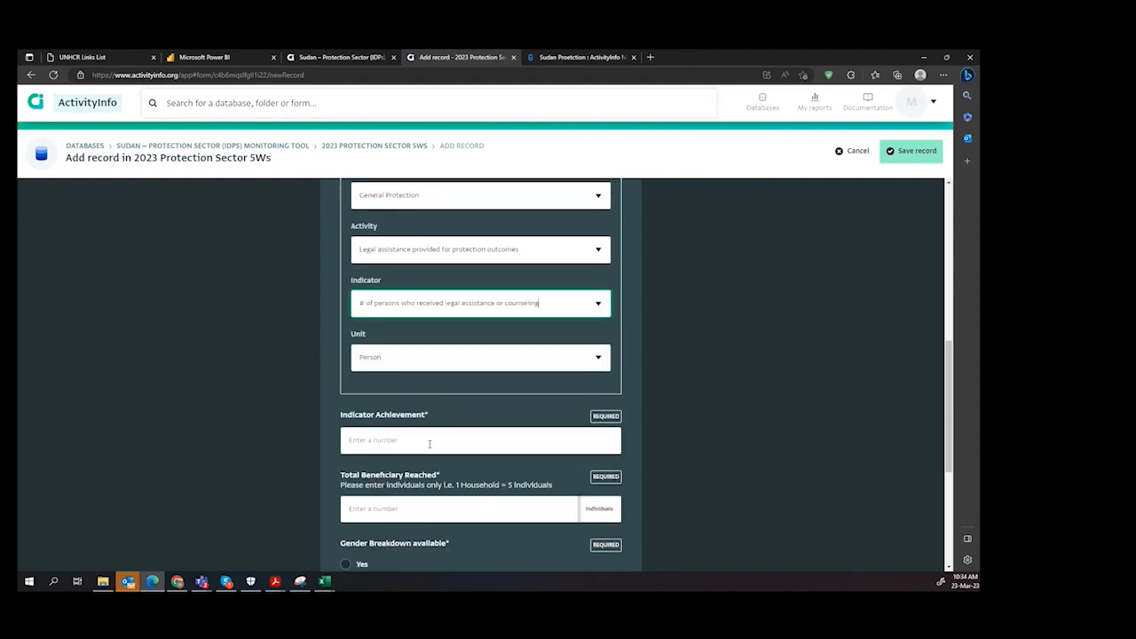
left_click(370, 431)
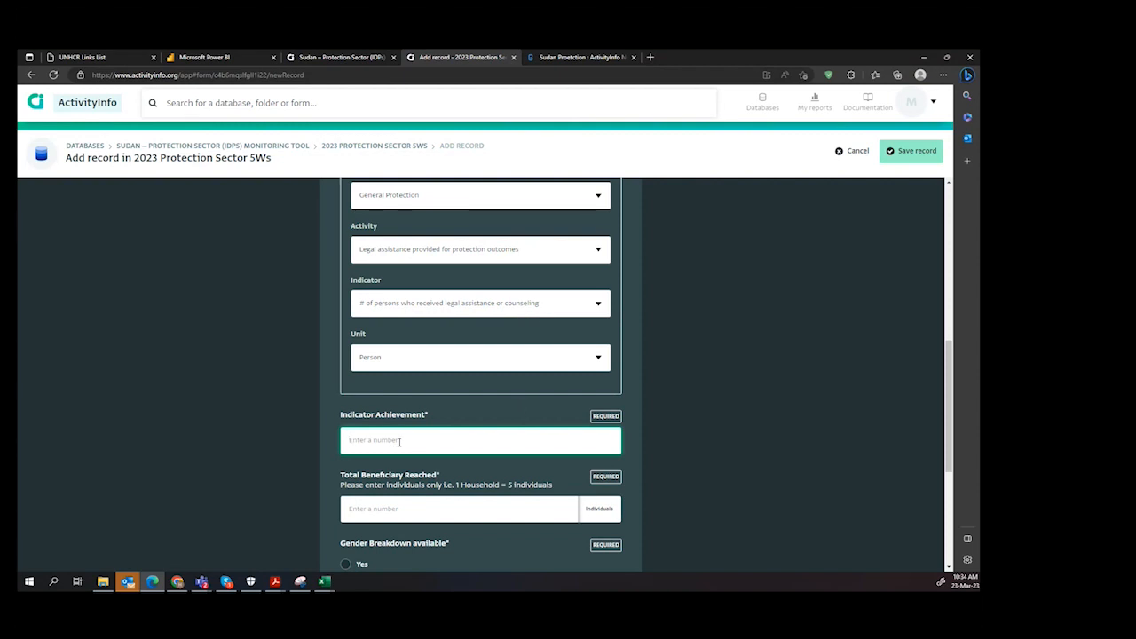
type("10")
left_click(386, 513)
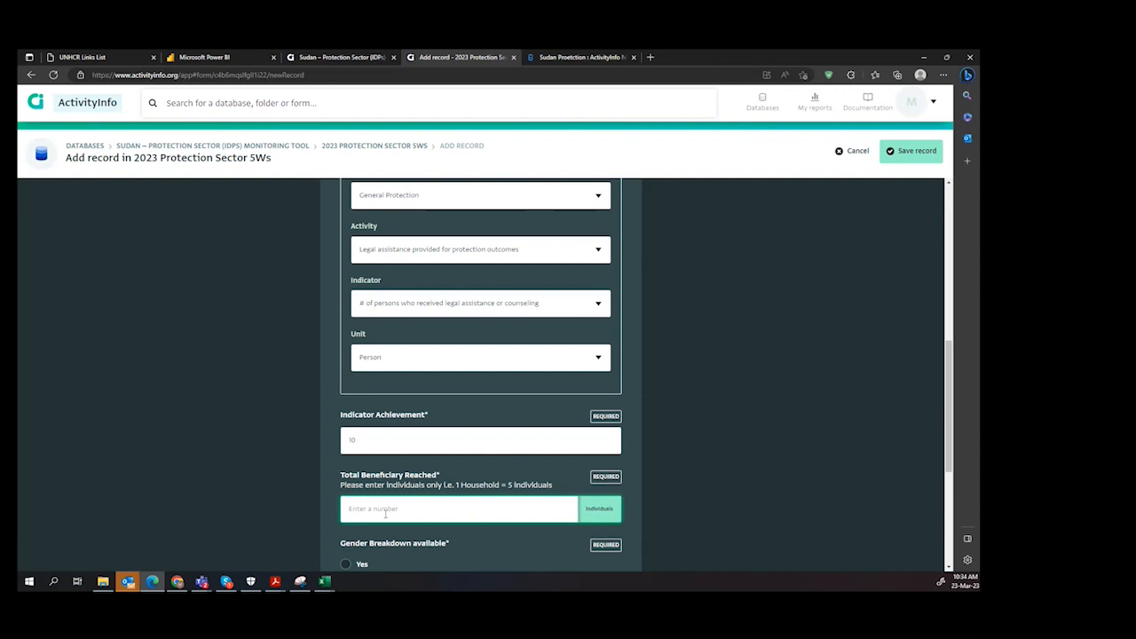
type("10")
Step: Review the sub sector choices and try Awareness raising and community outreach activities conducted on general protection as the activity
scroll(582, 342, "up", 2)
left_click(598, 315)
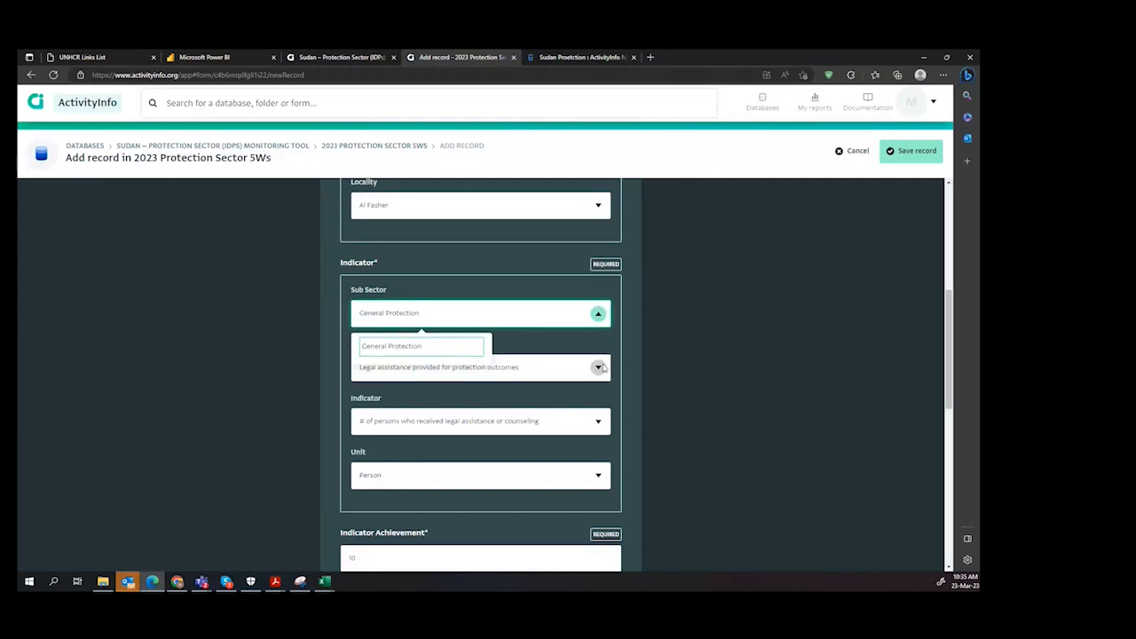
scroll(604, 368, "down", 1)
scroll(602, 367, "down", 1)
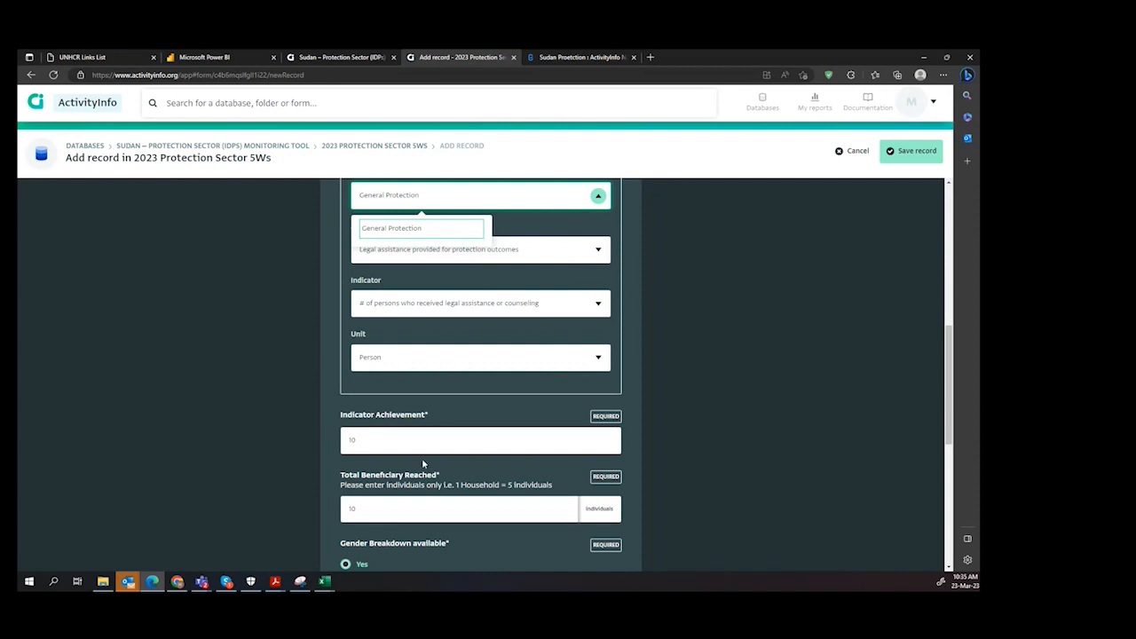
left_click(499, 413)
scroll(500, 405, "up", 1)
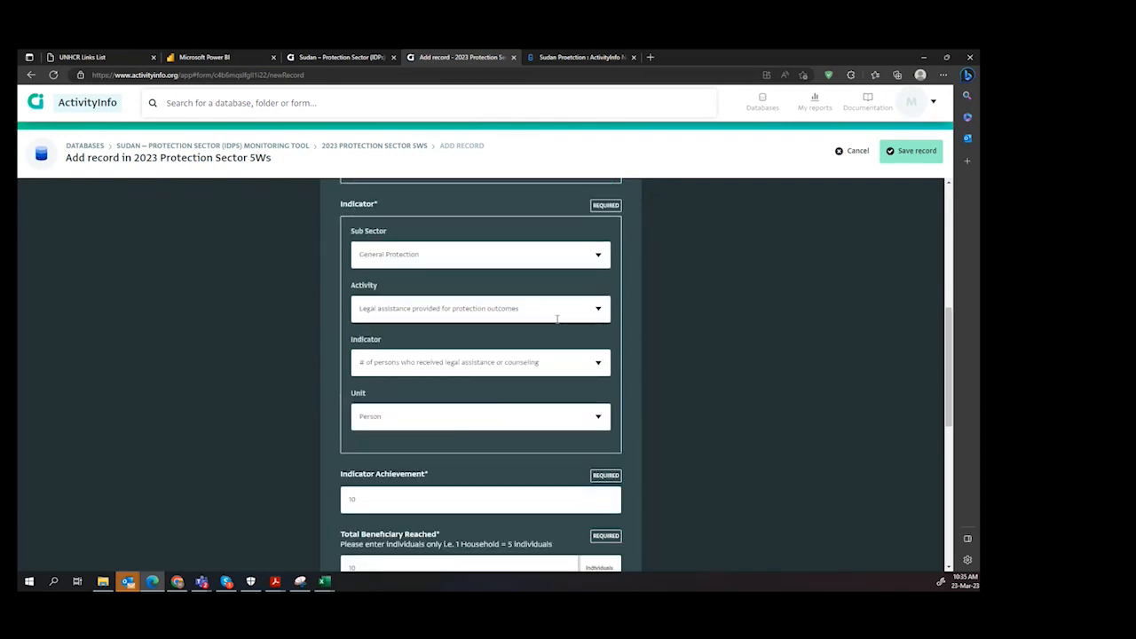
left_click(600, 310)
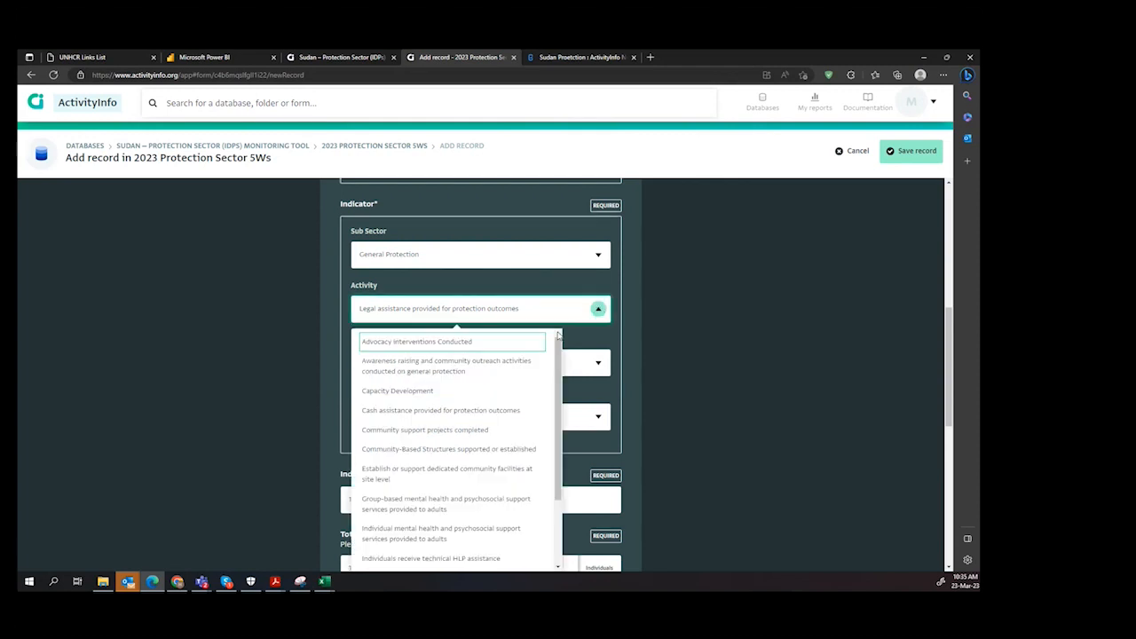
left_click(657, 368)
left_click(599, 309)
left_click(491, 364)
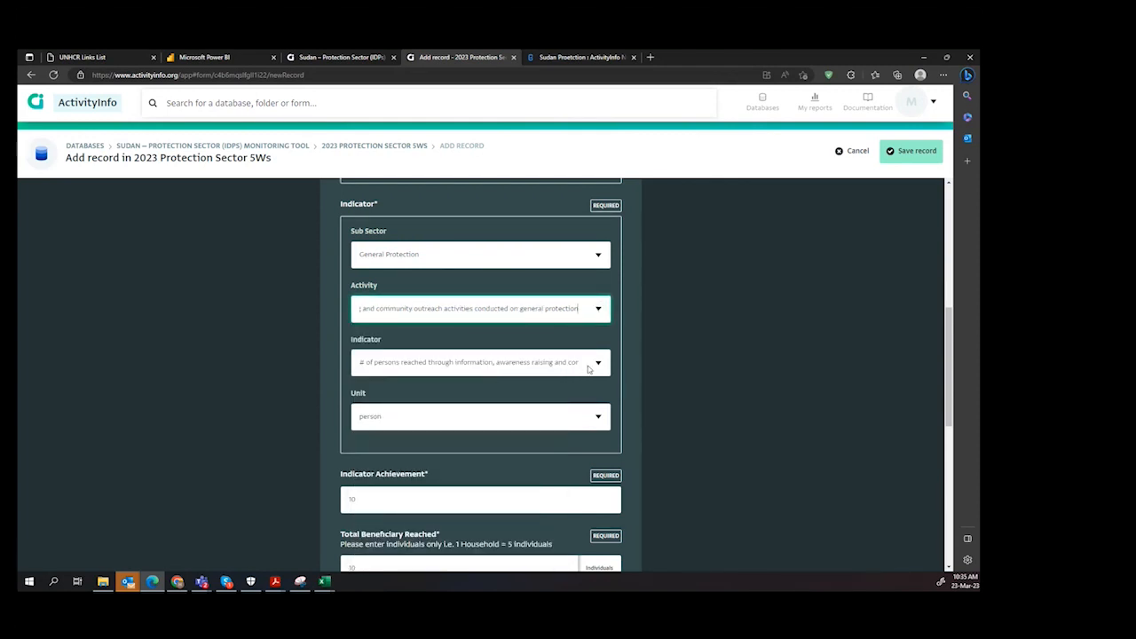
Step: Change the activity to Cash assistance provided for protection outcomes, keeping the household-based indicator
left_click(598, 309)
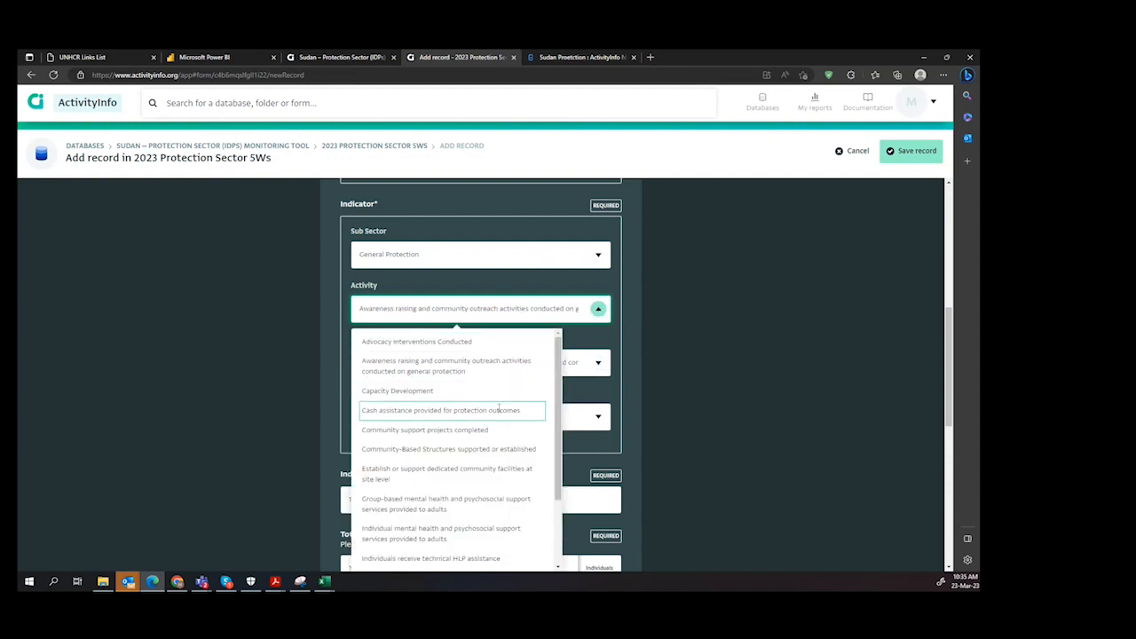
left_click(499, 409)
scroll(544, 407, "down", 1)
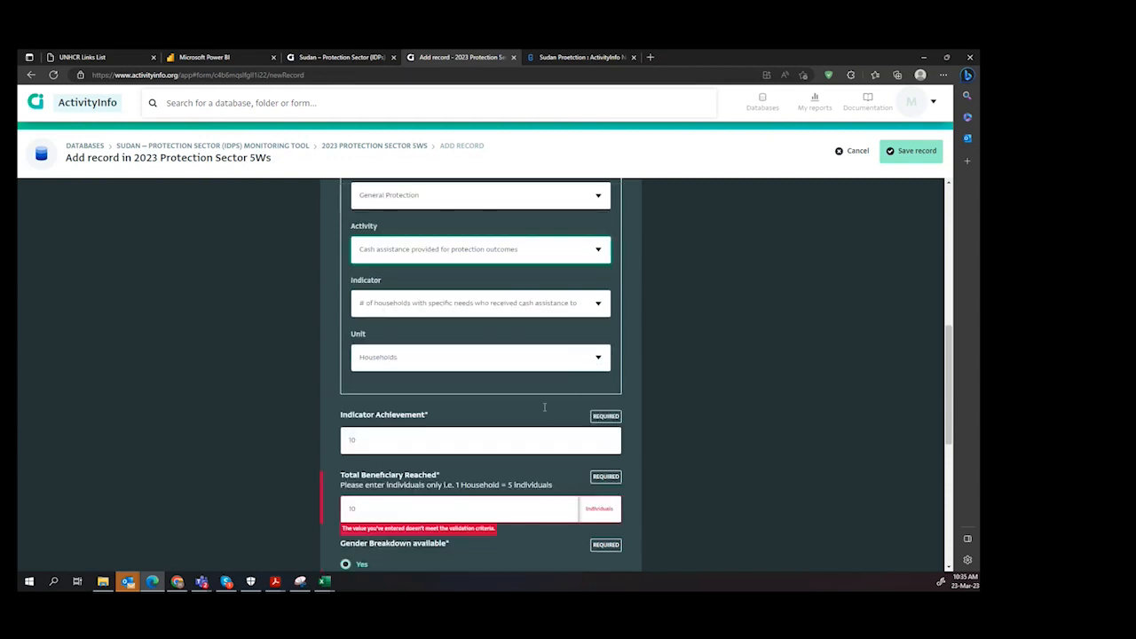
scroll(544, 407, "up", 1)
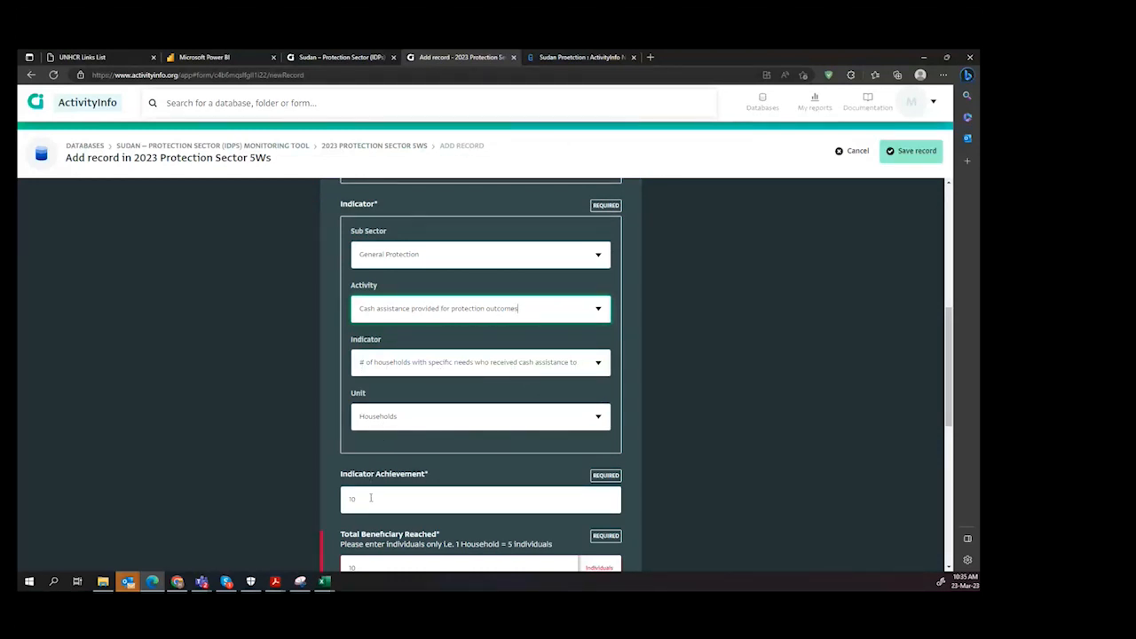
Step: Re-enter 10 as the indicator achievement and set the total beneficiaries reached to 50 individuals
scroll(371, 498, "down", 1)
double_click(368, 442)
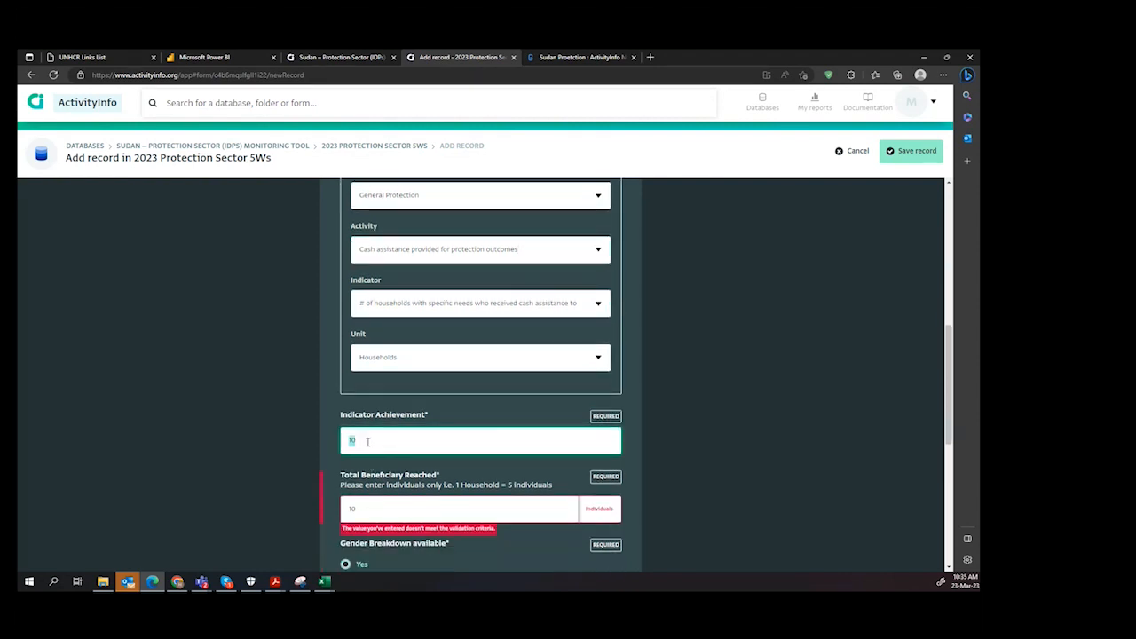
type("10")
scroll(390, 459, "down", 1)
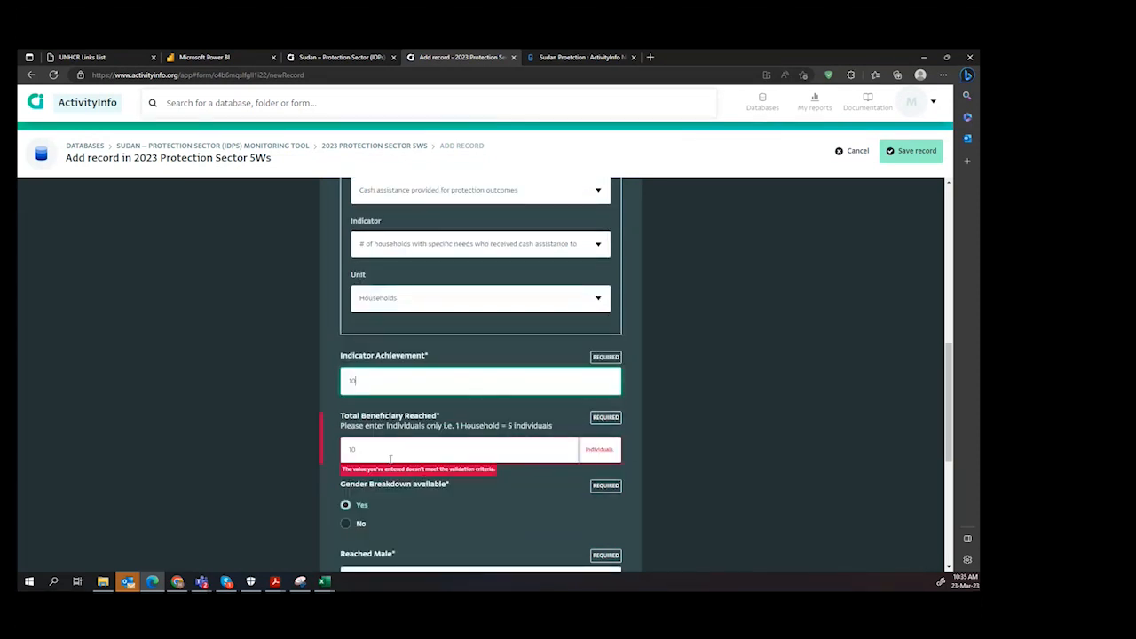
left_click(390, 450)
key("BackSpace")
key("BackSpace")
type("50")
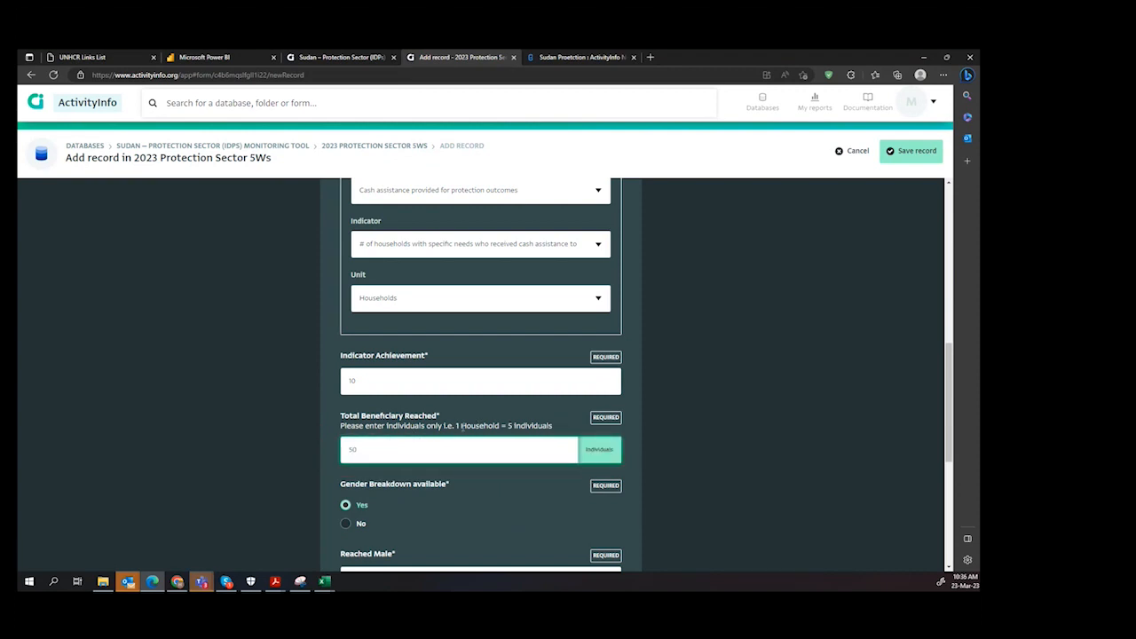
Step: Change the activity to Community support projects completed and choose # of community support projects completed as the indicator
scroll(516, 429, "up", 3)
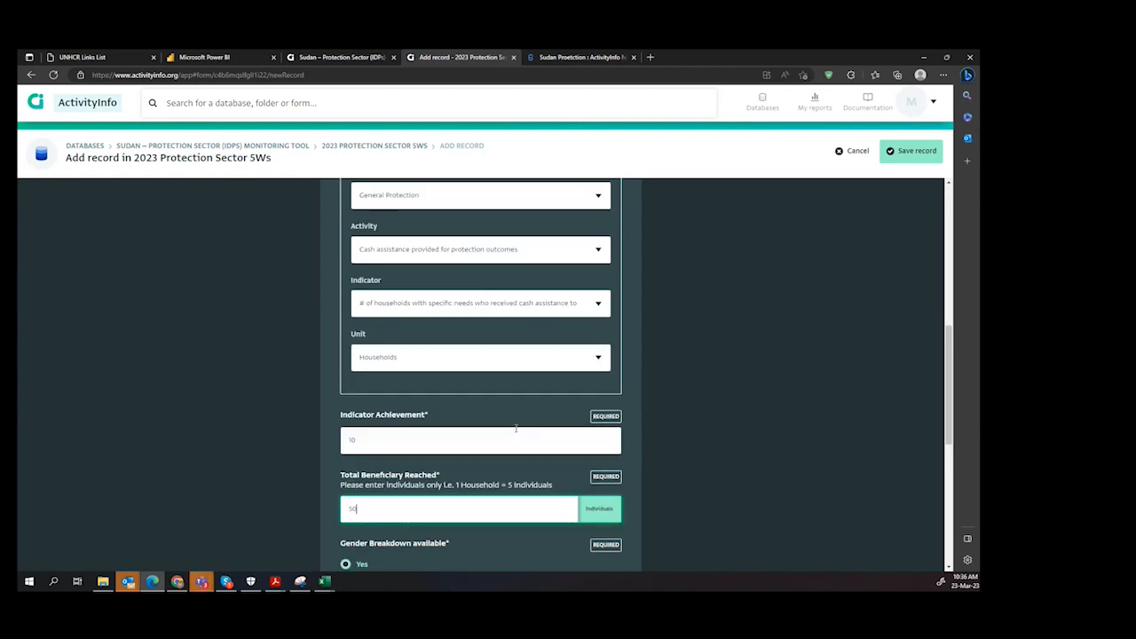
left_click(599, 366)
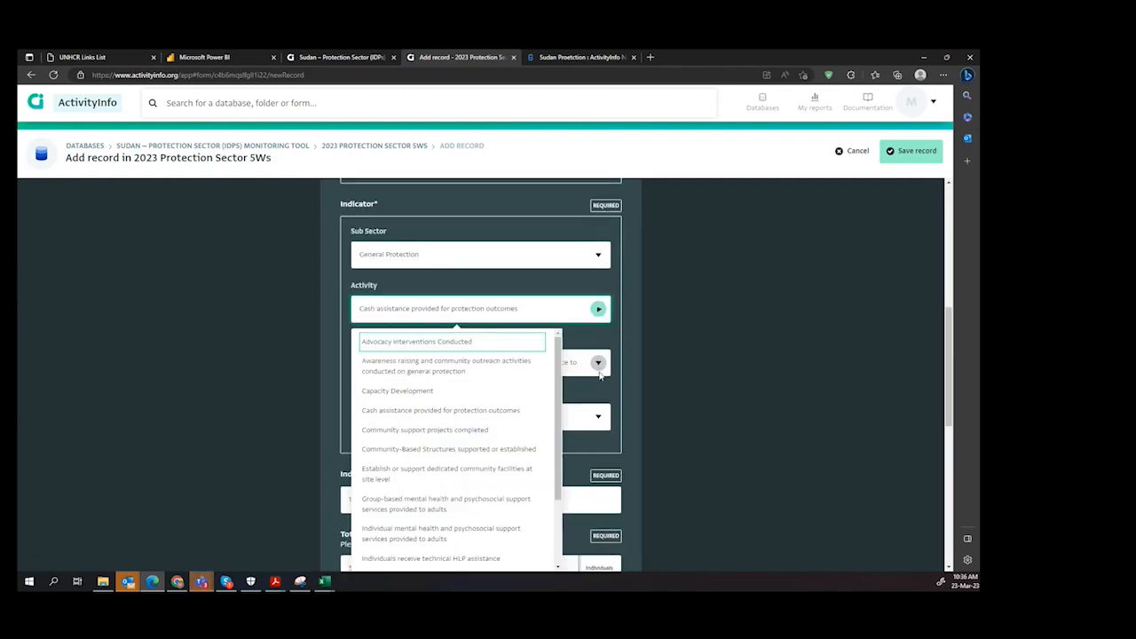
left_click(460, 431)
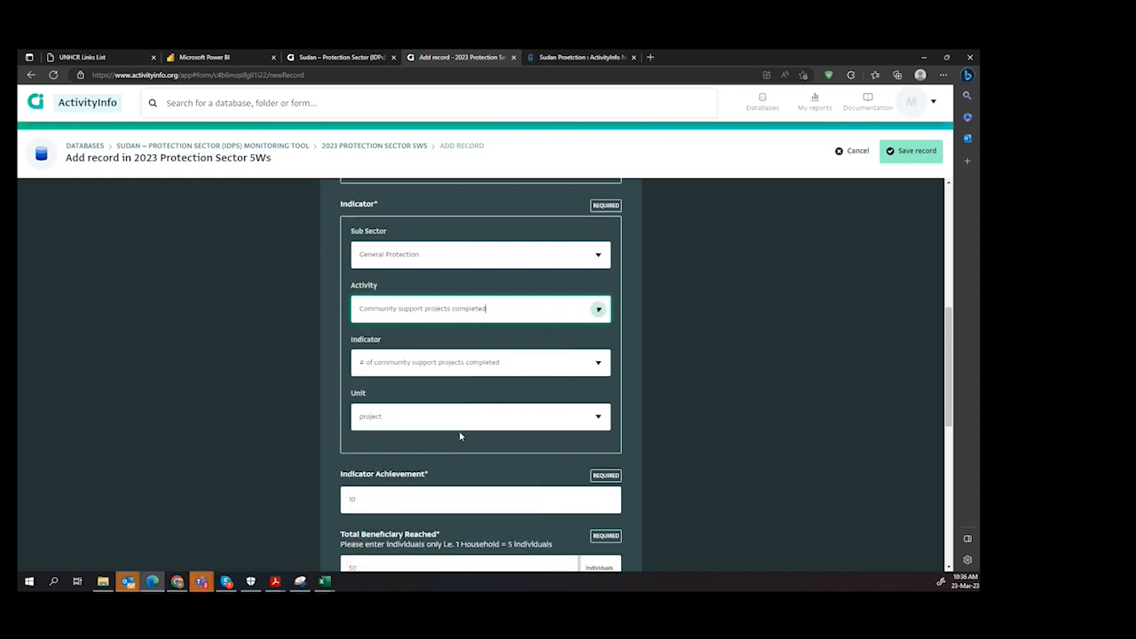
left_click(534, 373)
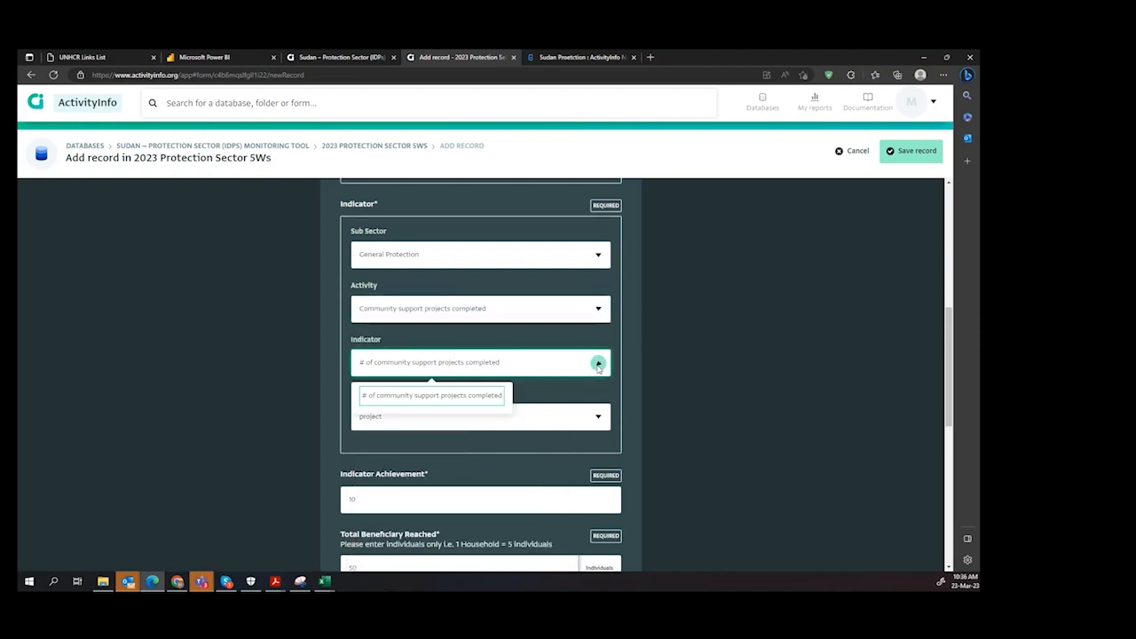
left_click(457, 399)
scroll(391, 422, "down", 1)
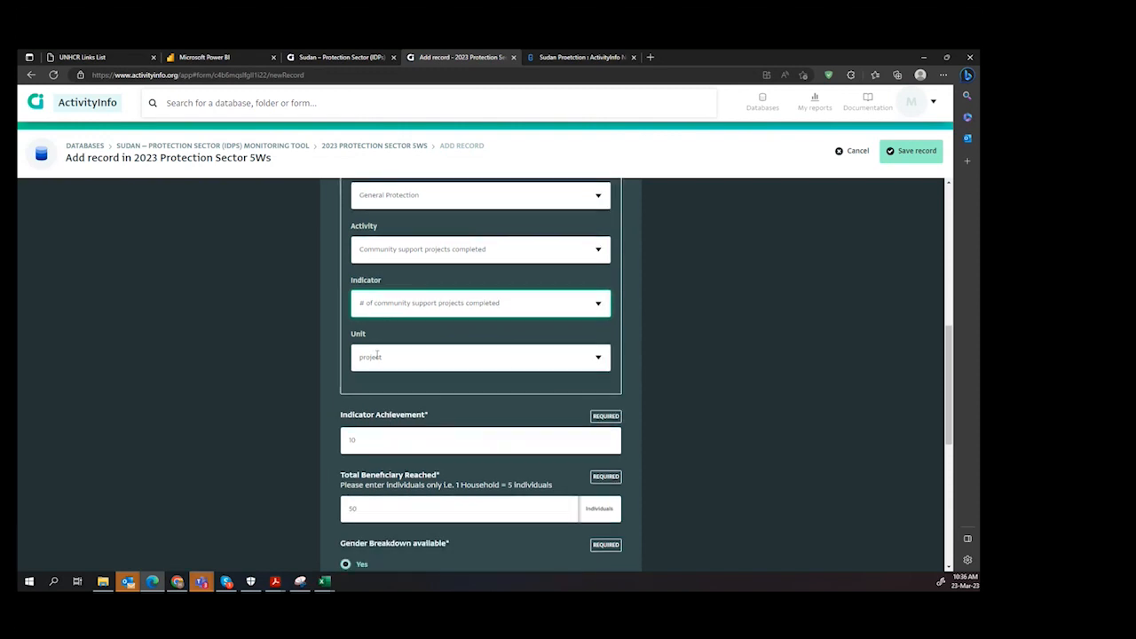
scroll(444, 367, "up", 1)
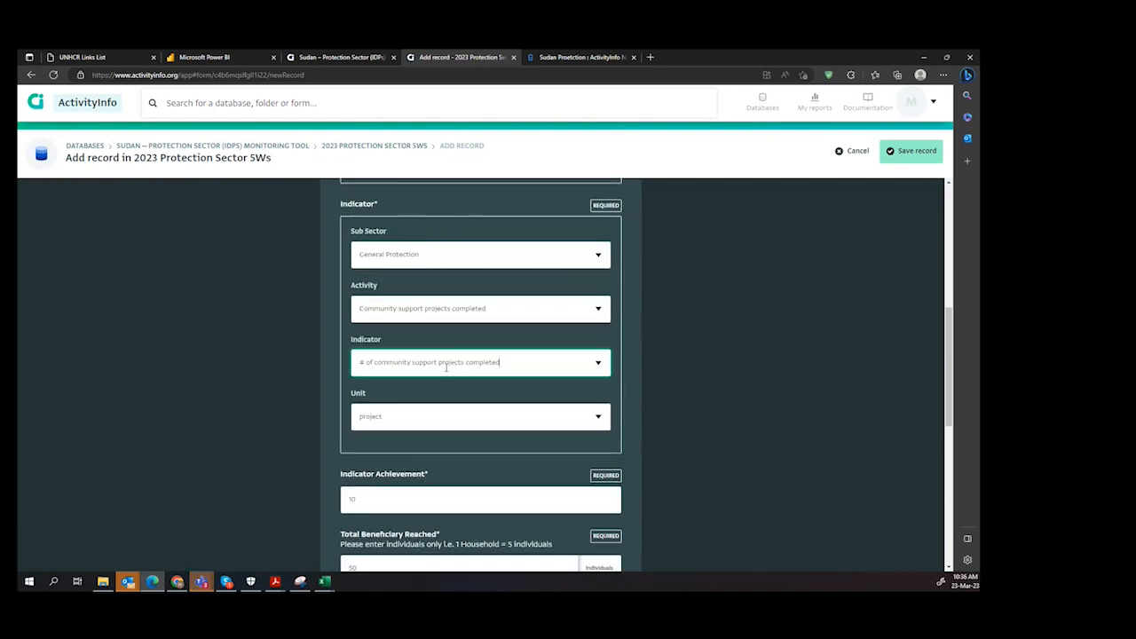
Step: Set the indicator achievement to 2 and the total beneficiaries reached to 500 individuals
double_click(364, 499)
type("2")
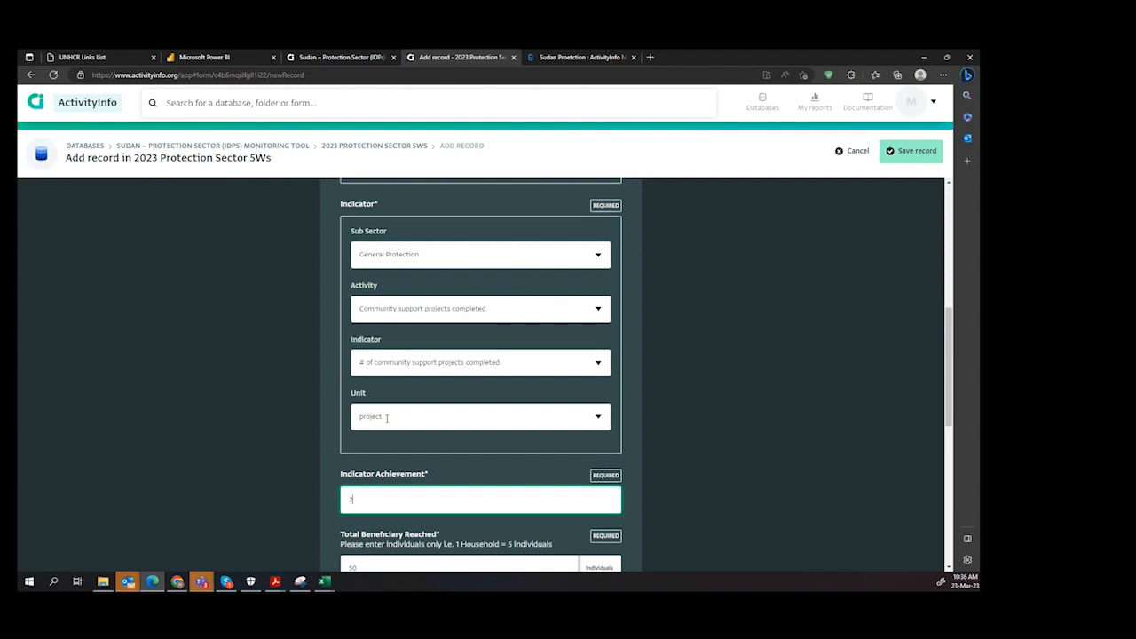
key("Tab")
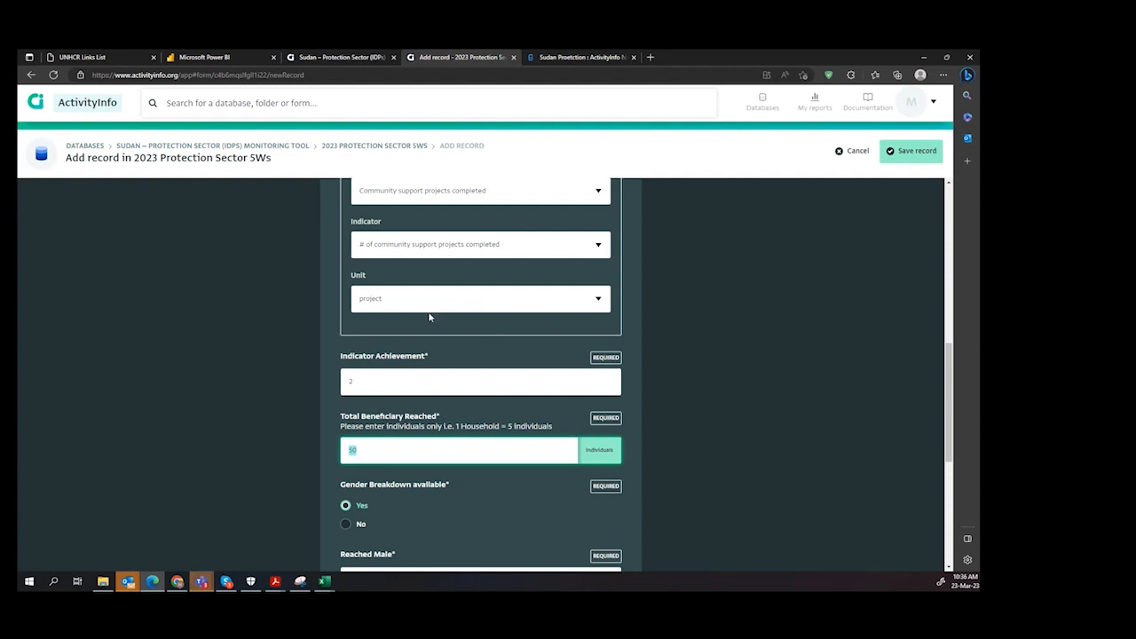
type("500")
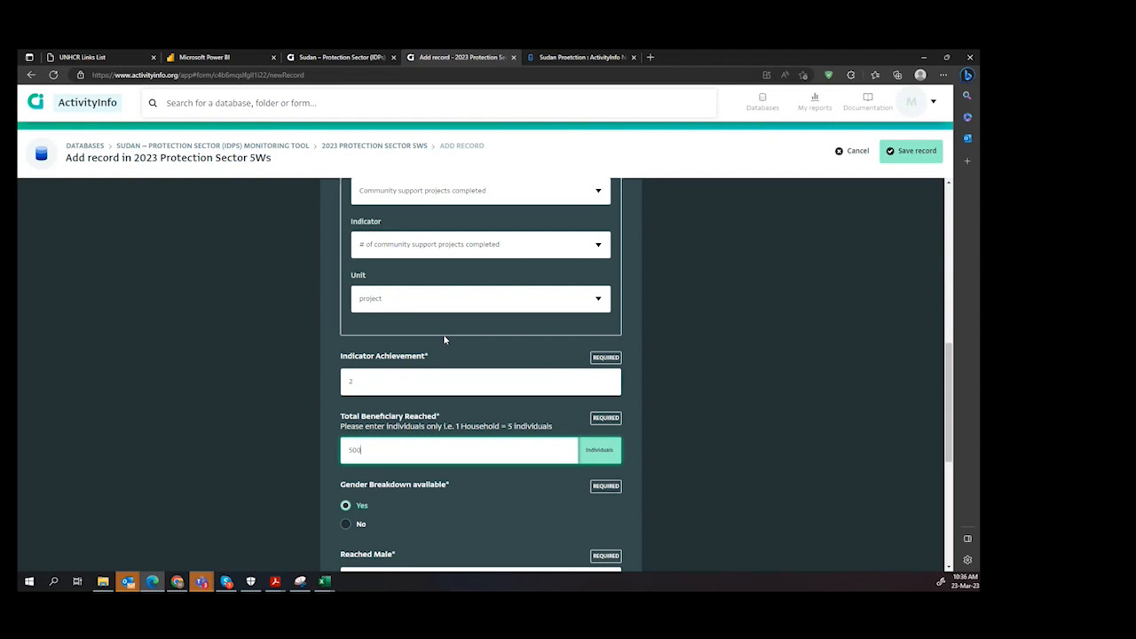
Step: Change the activity to Awareness raising and community outreach activities conducted on general protection under the General Protection sub sector
scroll(498, 350, "up", 1)
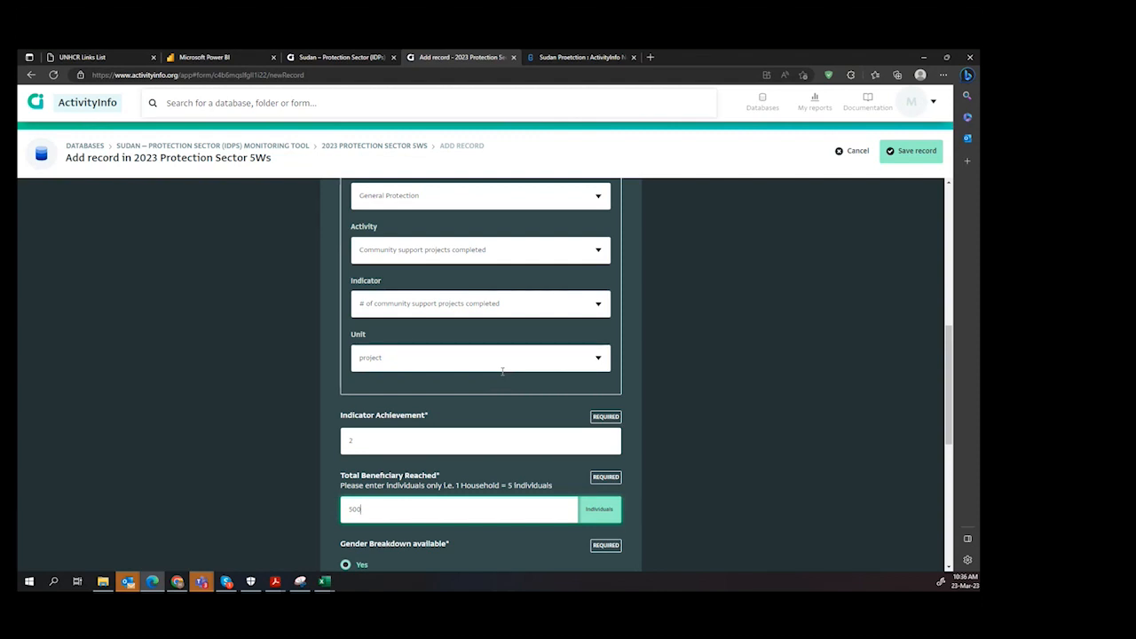
scroll(538, 385, "up", 1)
scroll(538, 385, "down", 1)
scroll(601, 315, "up", 1)
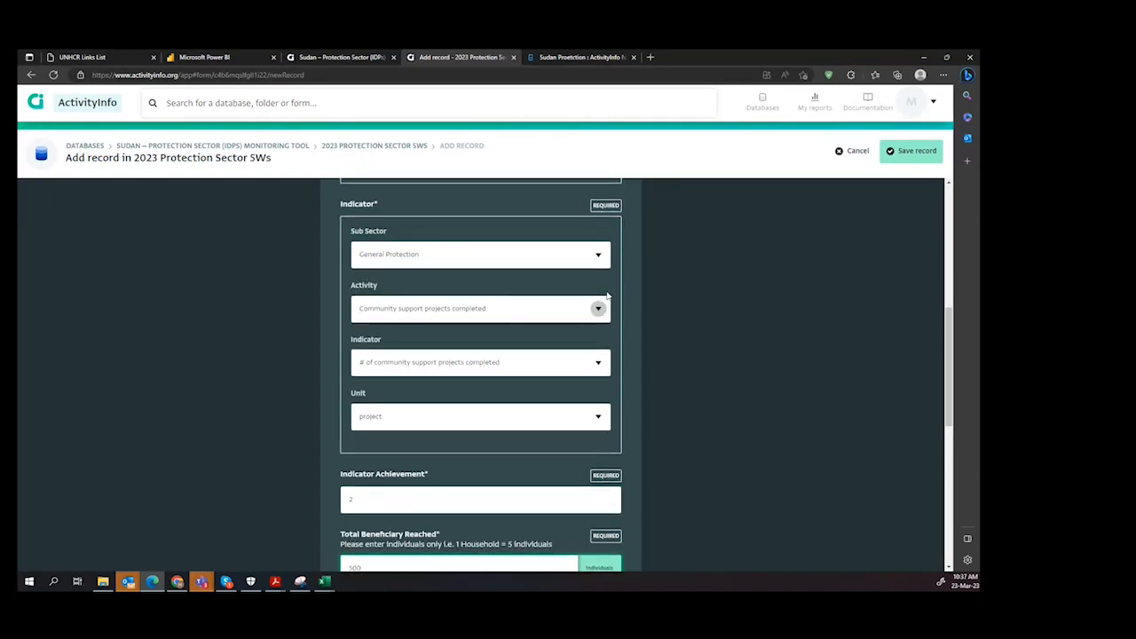
left_click(599, 257)
left_click(599, 314)
left_click(599, 309)
left_click(537, 378)
scroll(583, 417, "down", 2)
Step: Set both the indicator achievement and the total beneficiaries reached to 100
double_click(378, 451)
scroll(401, 289, "up", 2)
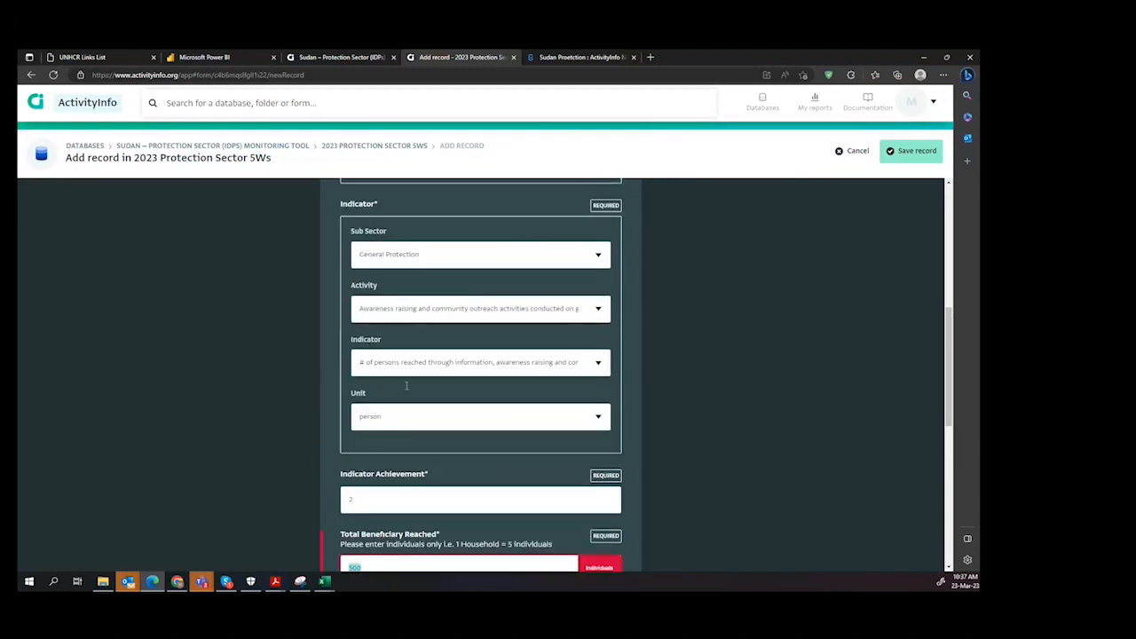
double_click(368, 498)
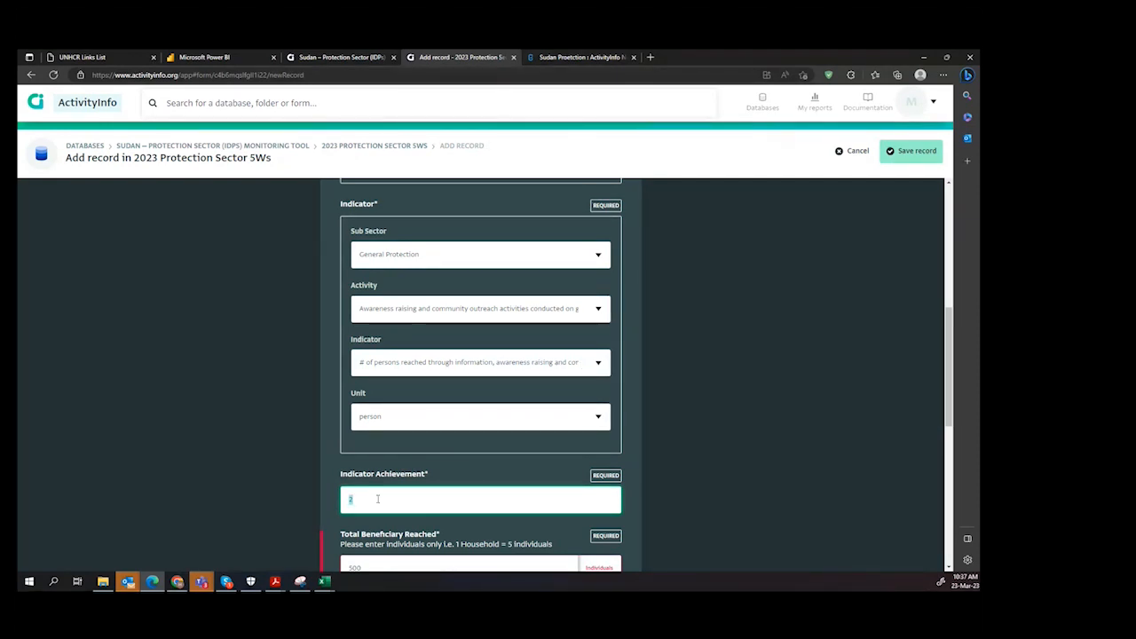
type("100")
key("Tab")
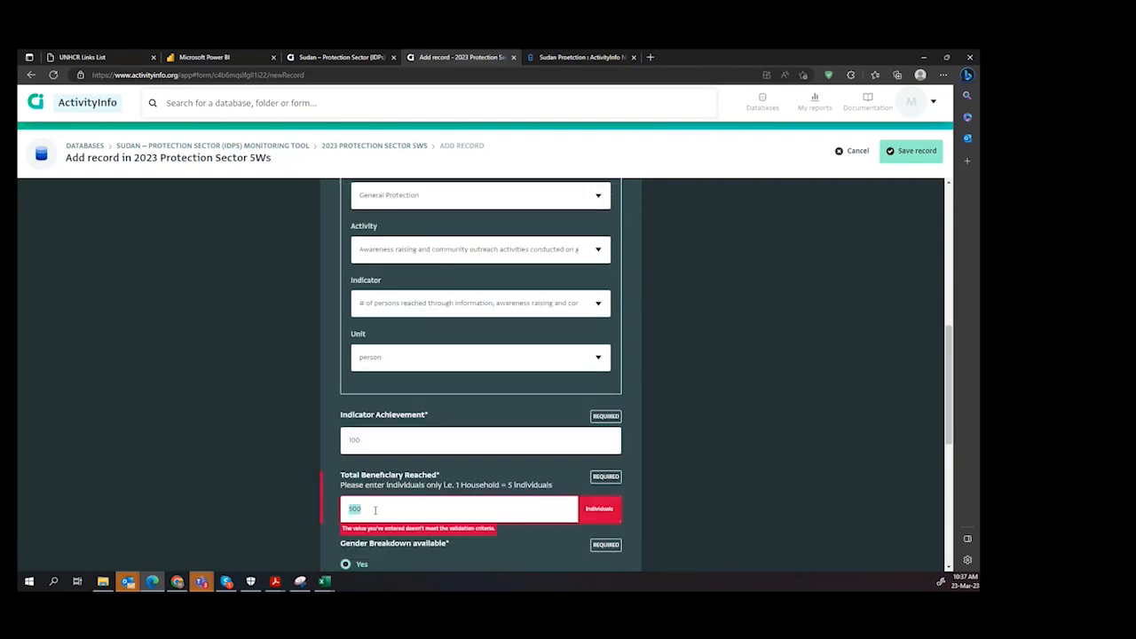
type("100")
type("0")
Step: Mark the gender breakdown as available and enter 50 males and 50 females reached
scroll(442, 520, "down", 3)
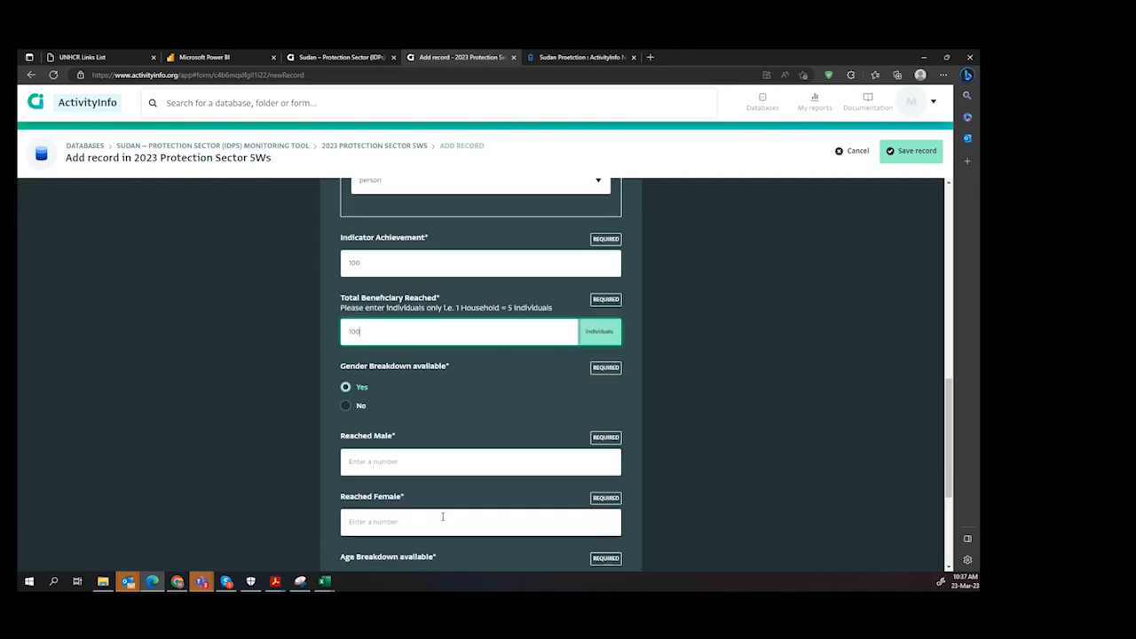
left_click(346, 406)
left_click(347, 387)
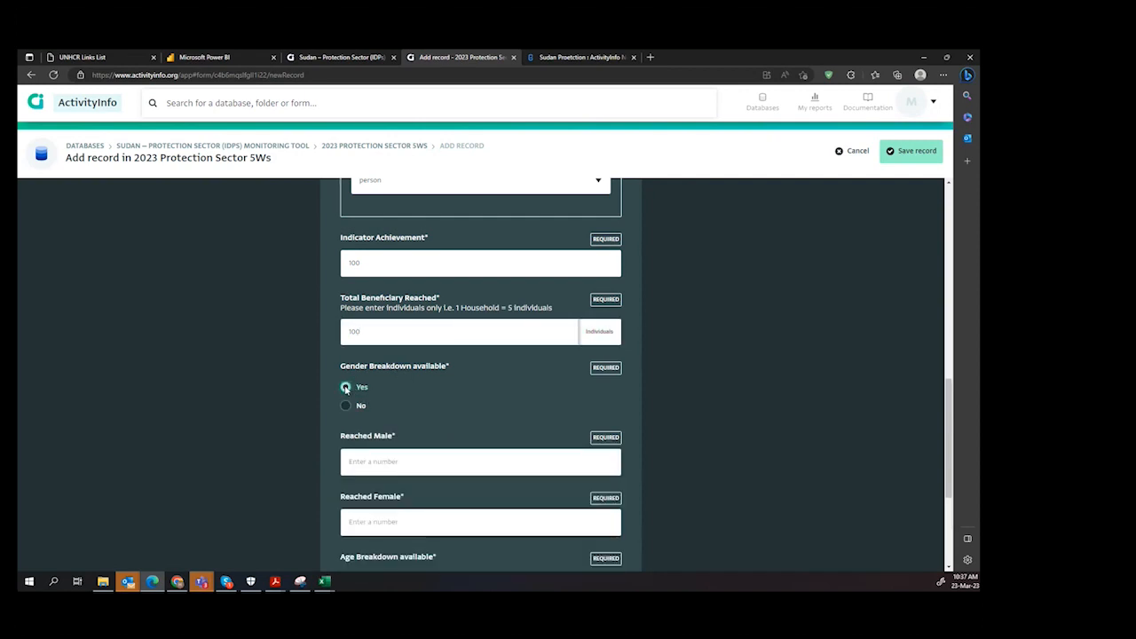
left_click(391, 461)
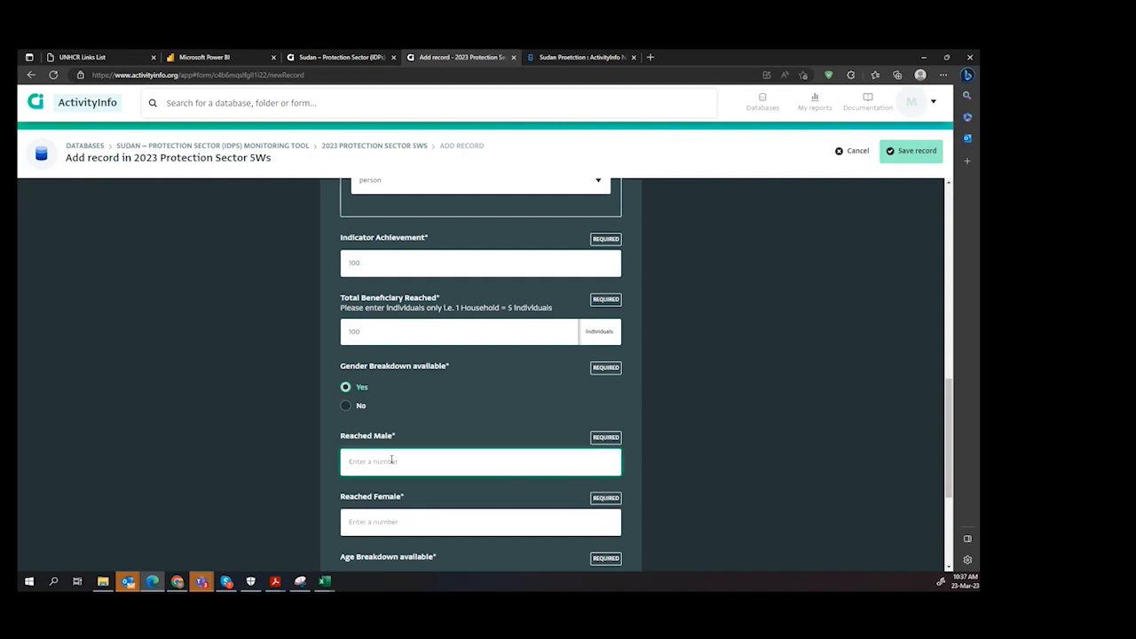
type("50")
key("Tab")
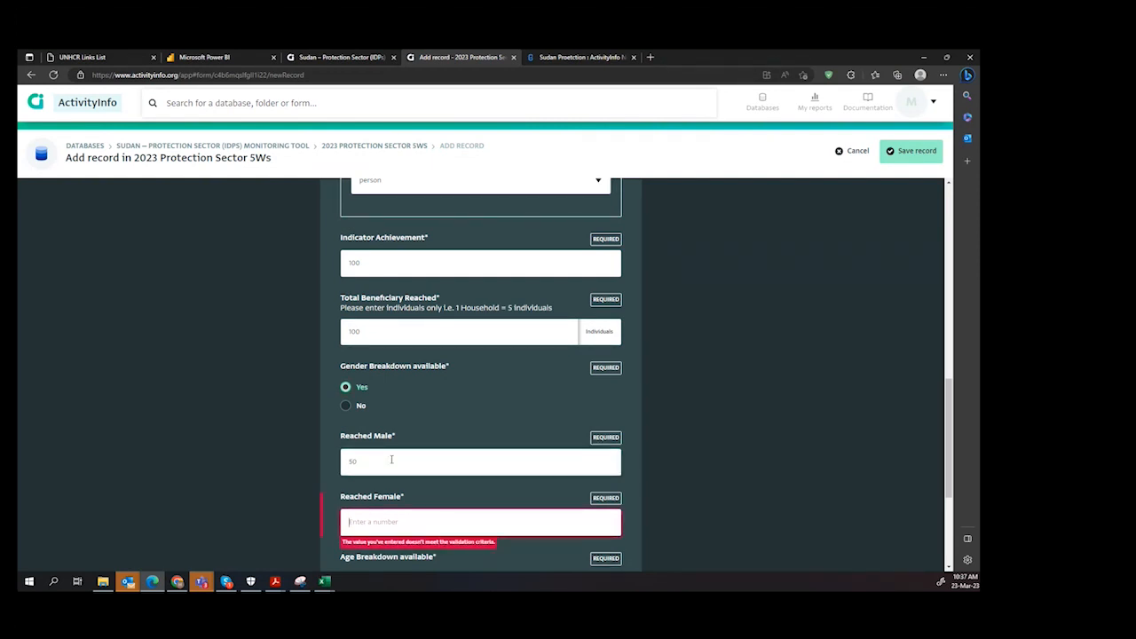
type("20")
double_click(375, 526)
type("50")
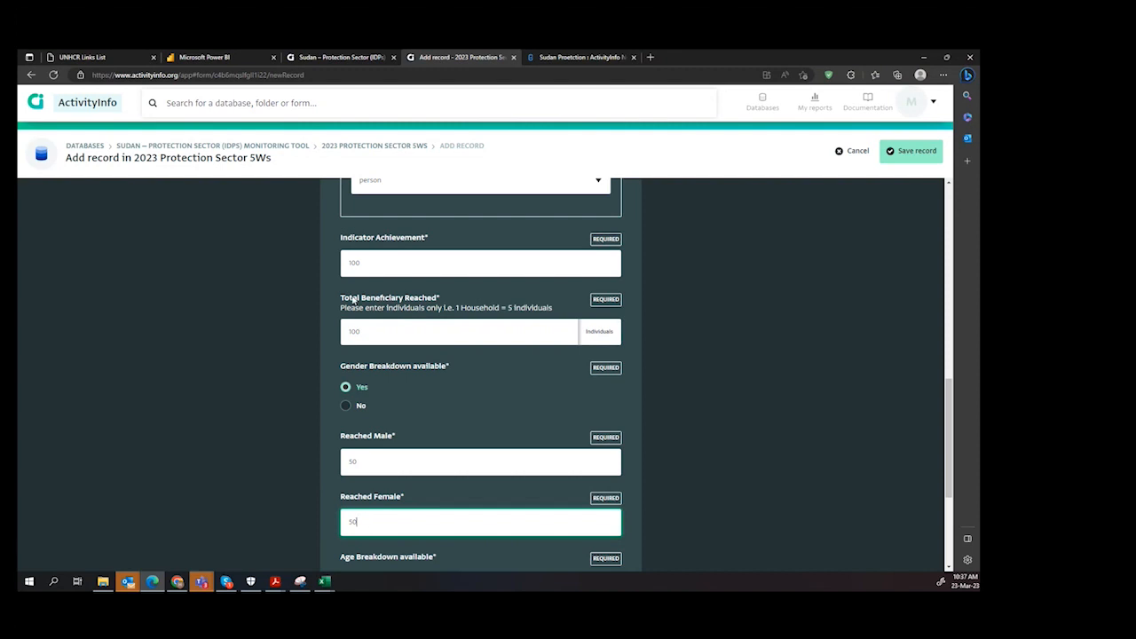
Step: Mark the age breakdown as available and enter 10 children, 80 adults and 10 elderly reached
scroll(364, 391, "down", 2)
left_click(361, 400)
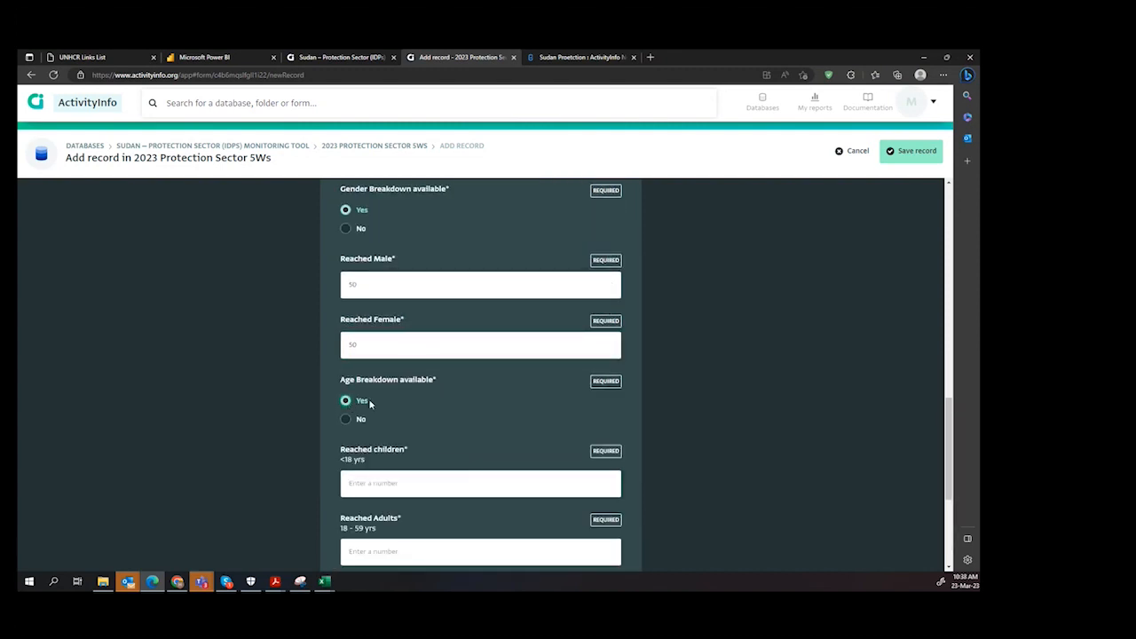
scroll(379, 481, "down", 1)
left_click(383, 359)
type("10")
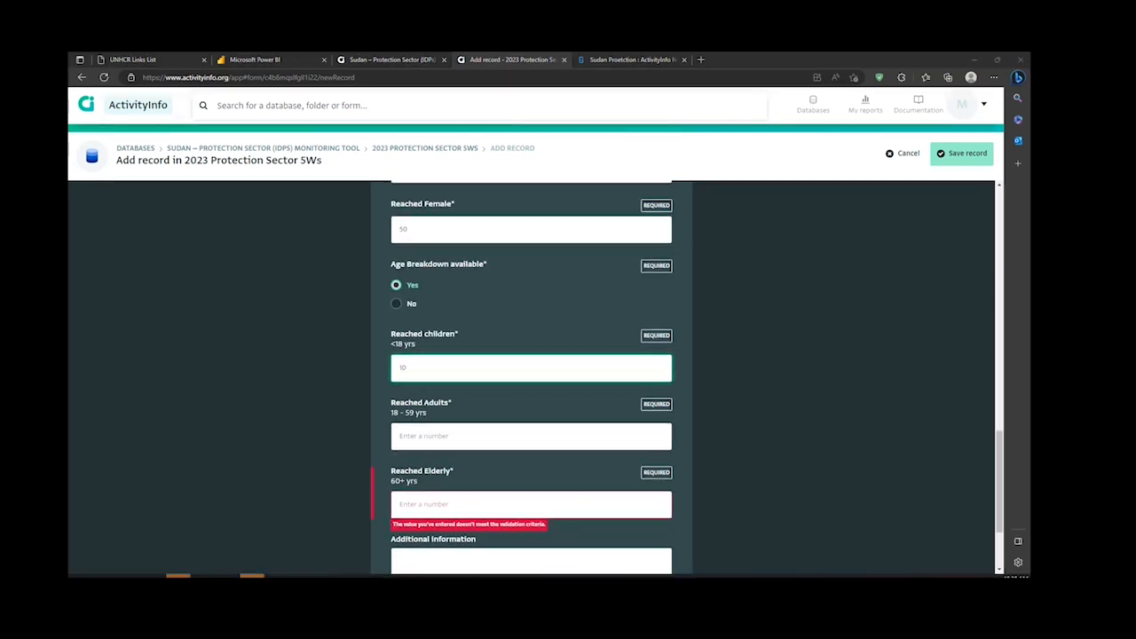
left_click(487, 432)
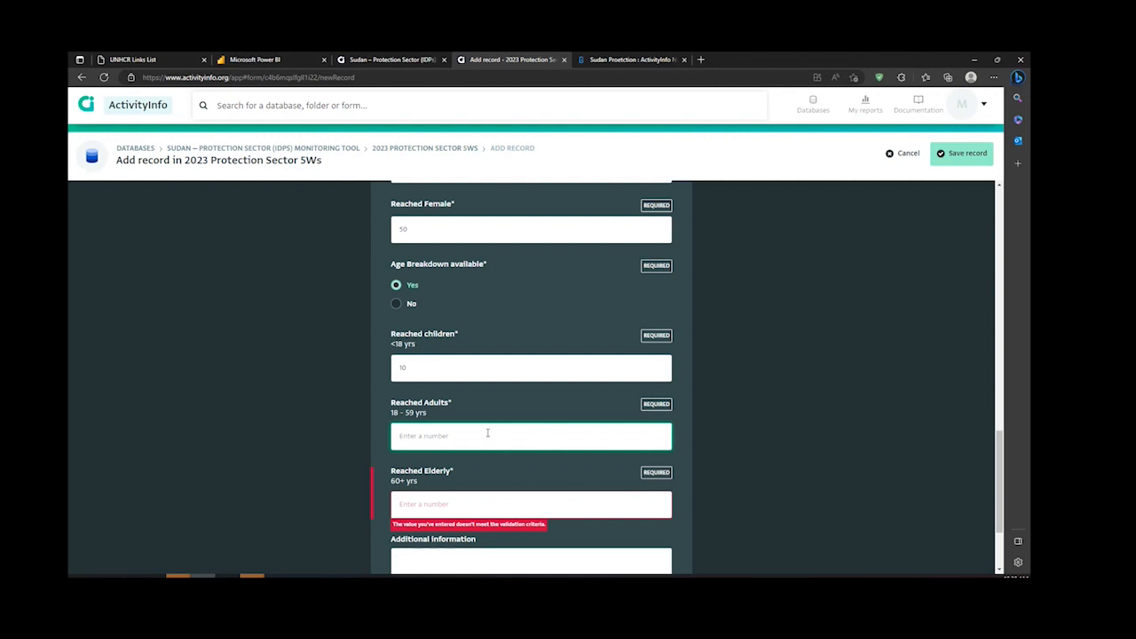
type("80")
key("Tab")
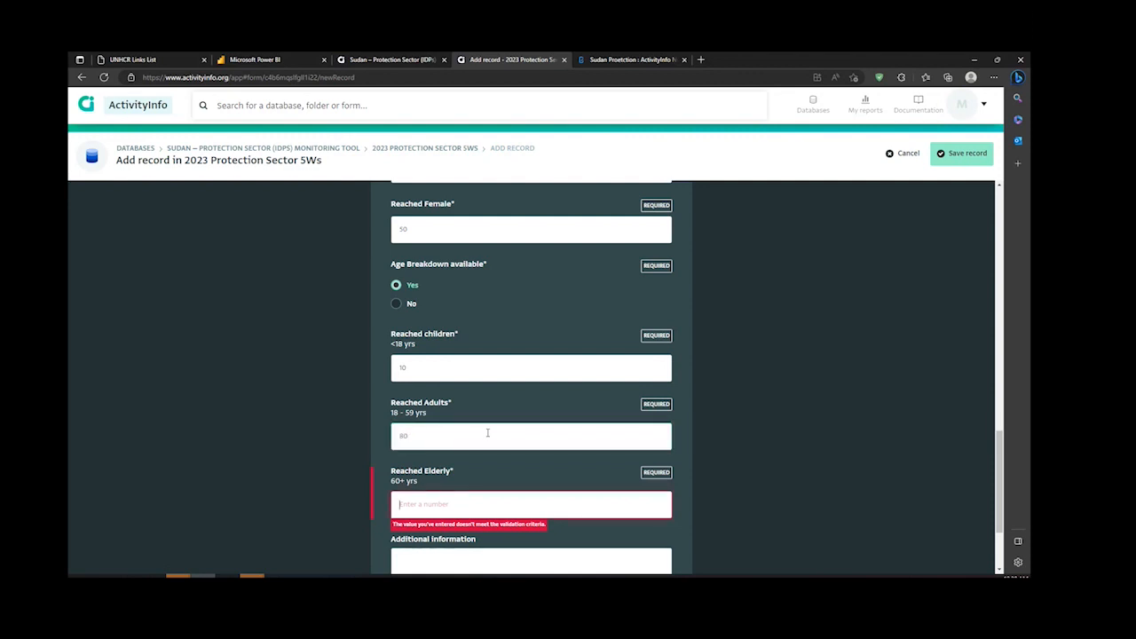
type("10")
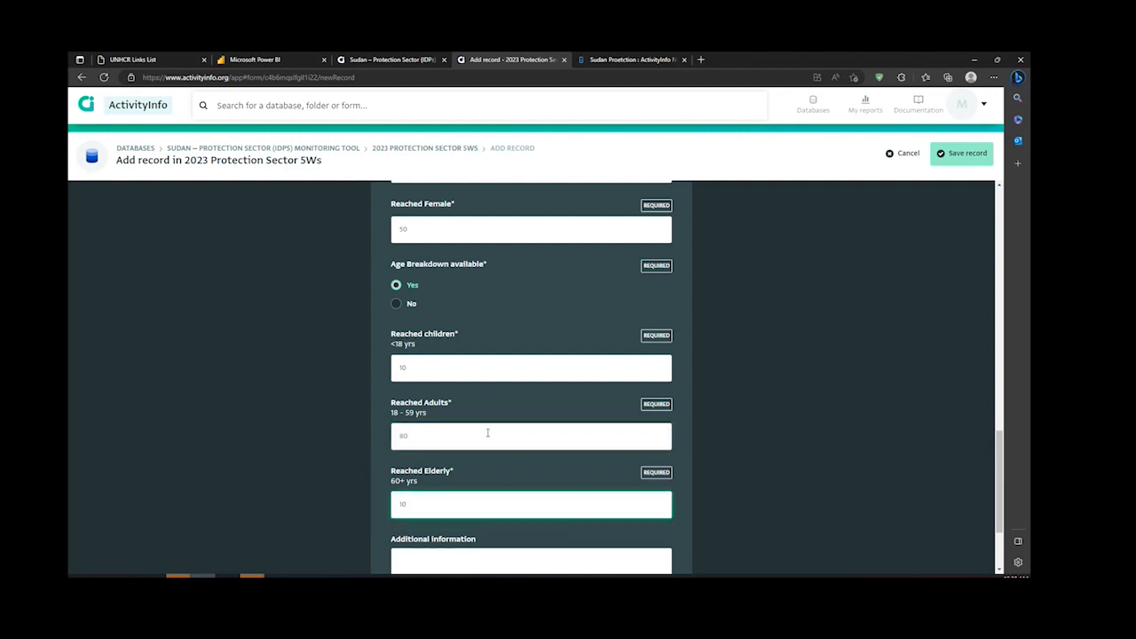
Step: Enter N/A as the additional information and save the new record
scroll(456, 491, "down", 2)
left_click(455, 449)
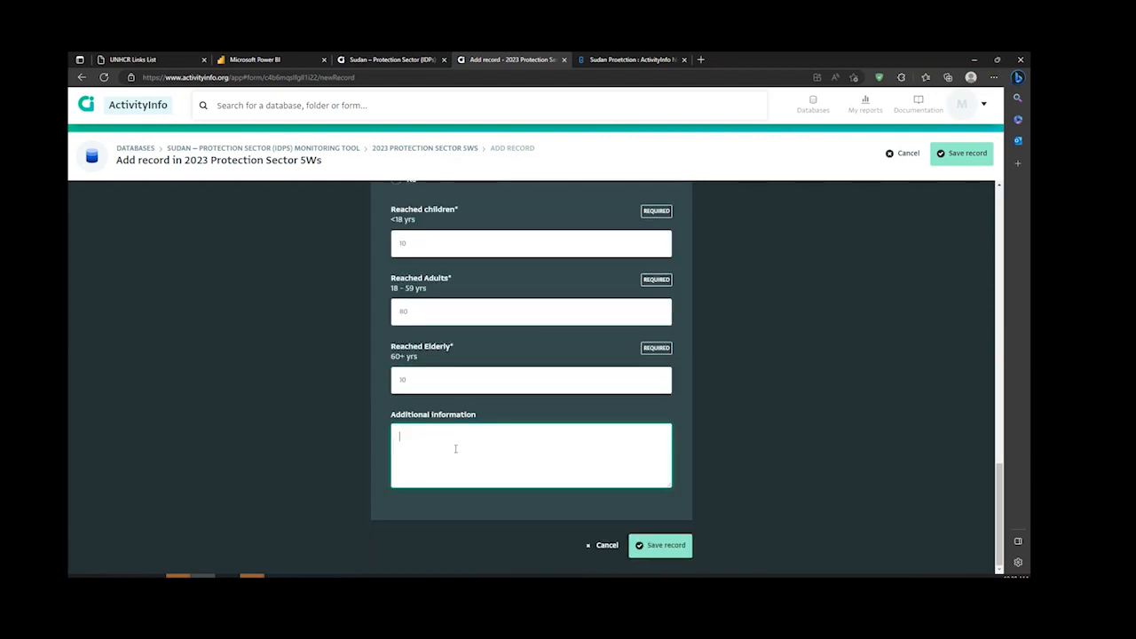
type("N/A")
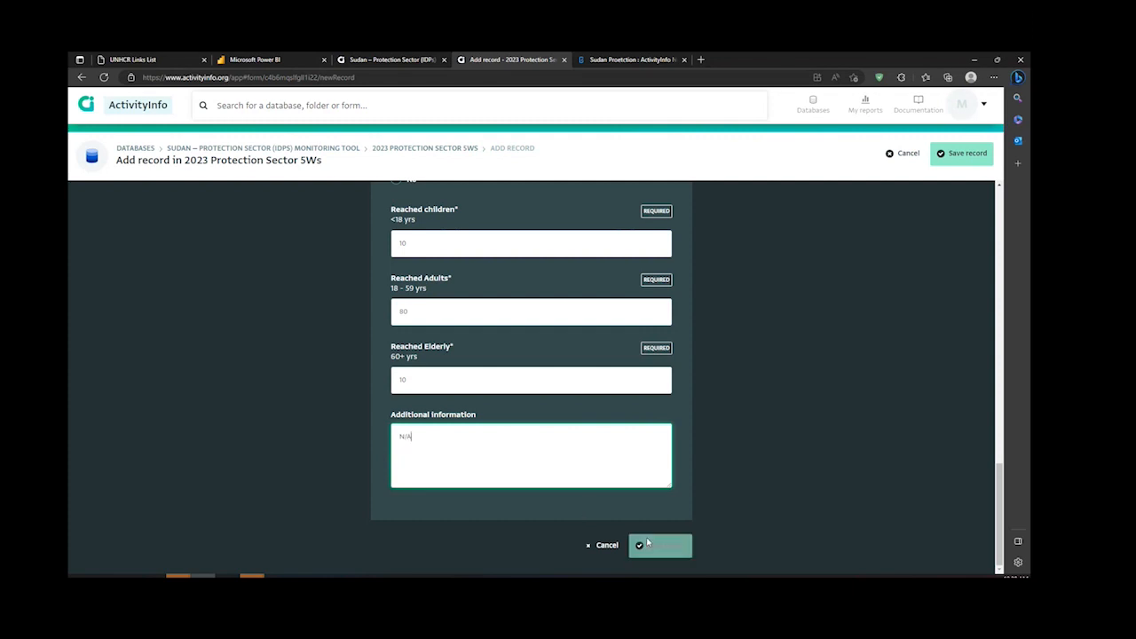
left_click(660, 547)
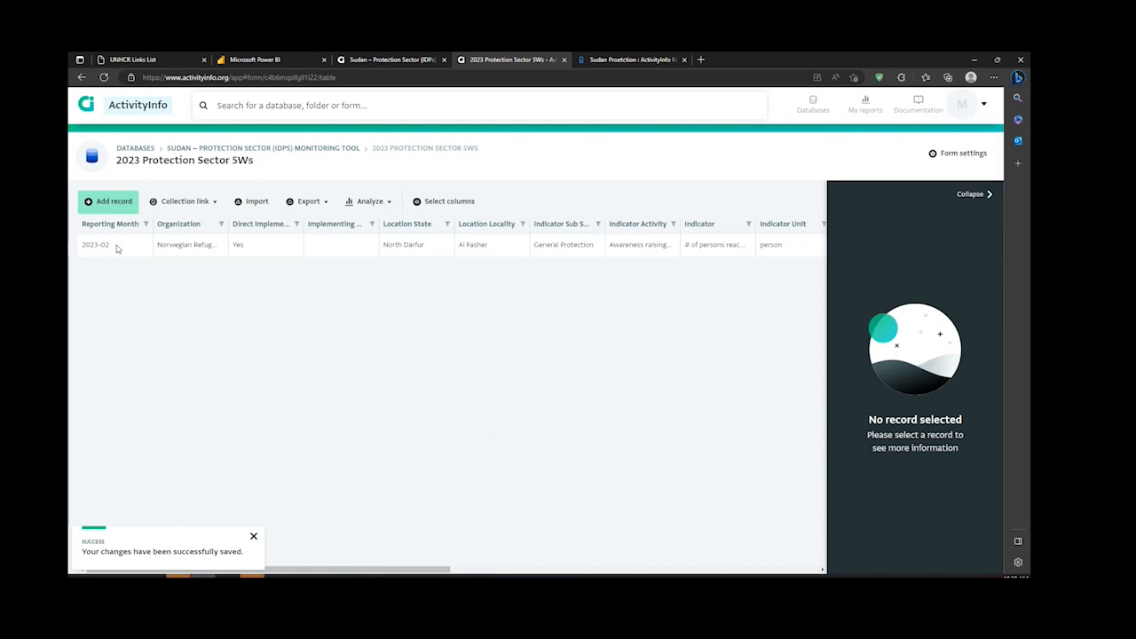
Step: Collapse the record details and look across the saved record's columns in the table
left_click(964, 196)
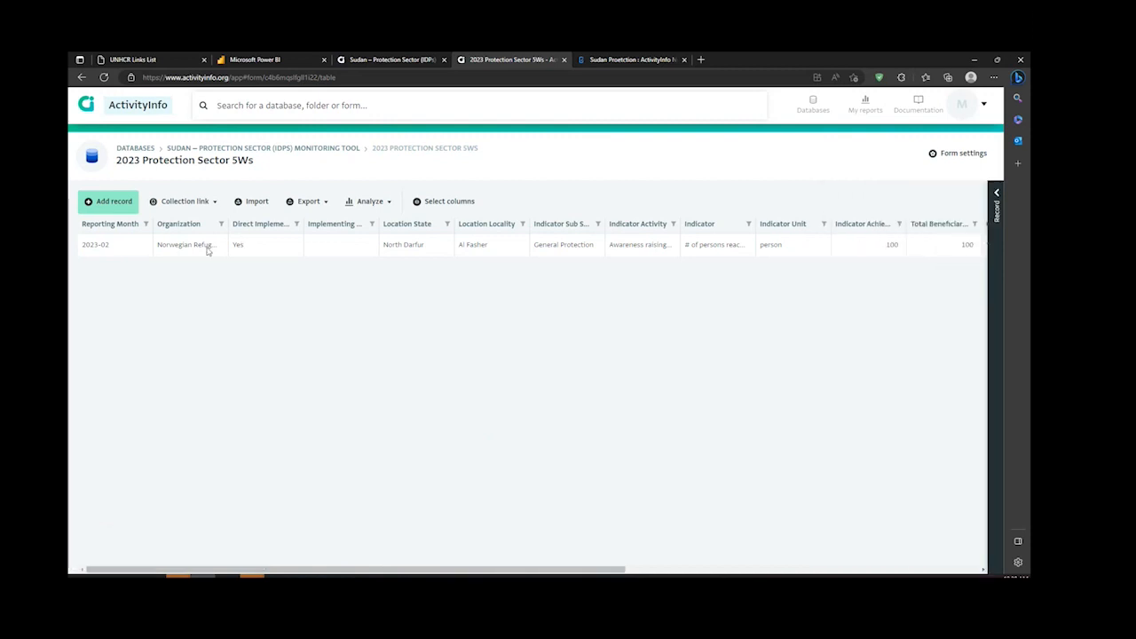
scroll(671, 256, "right", 5)
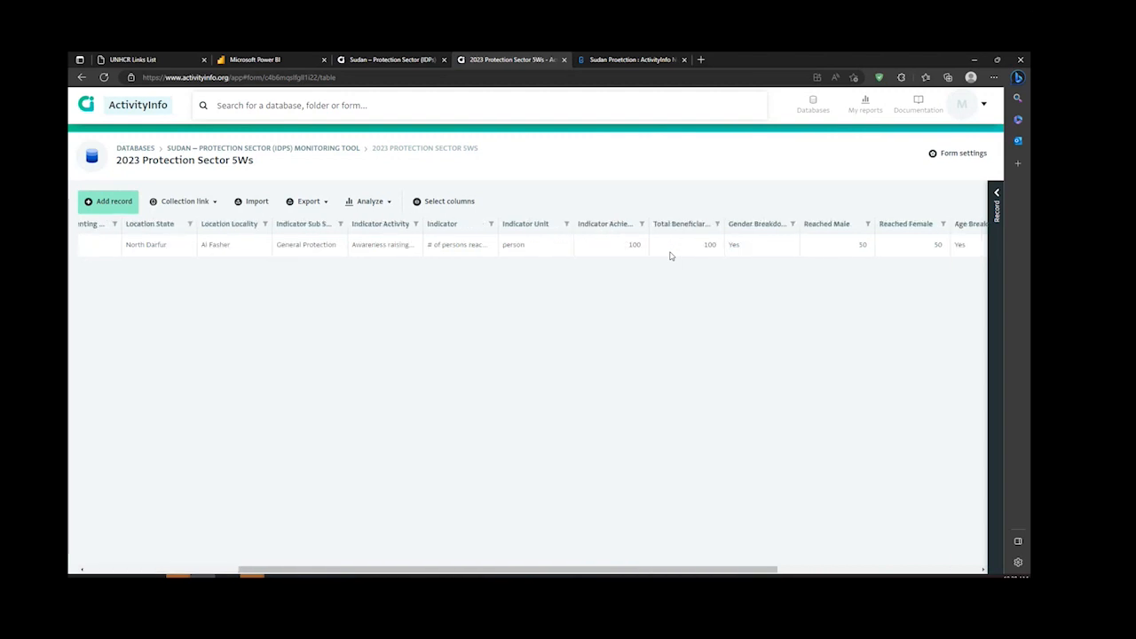
scroll(670, 255, "left", 5)
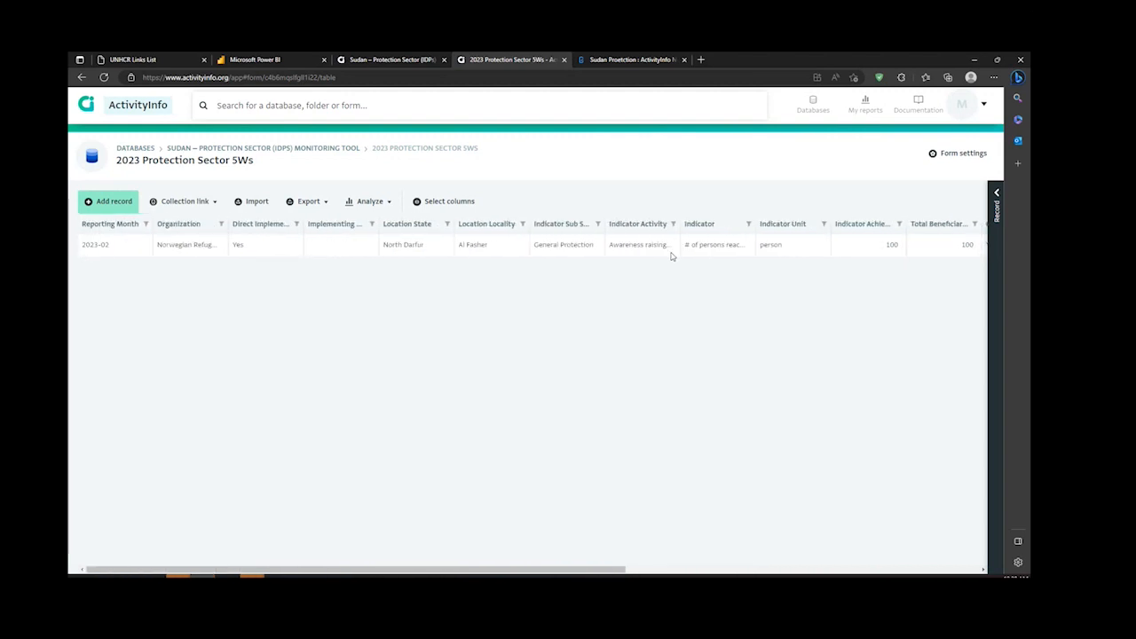
Step: Select the 2023-02 record, expand its details and read through all its saved field values
left_click(470, 248)
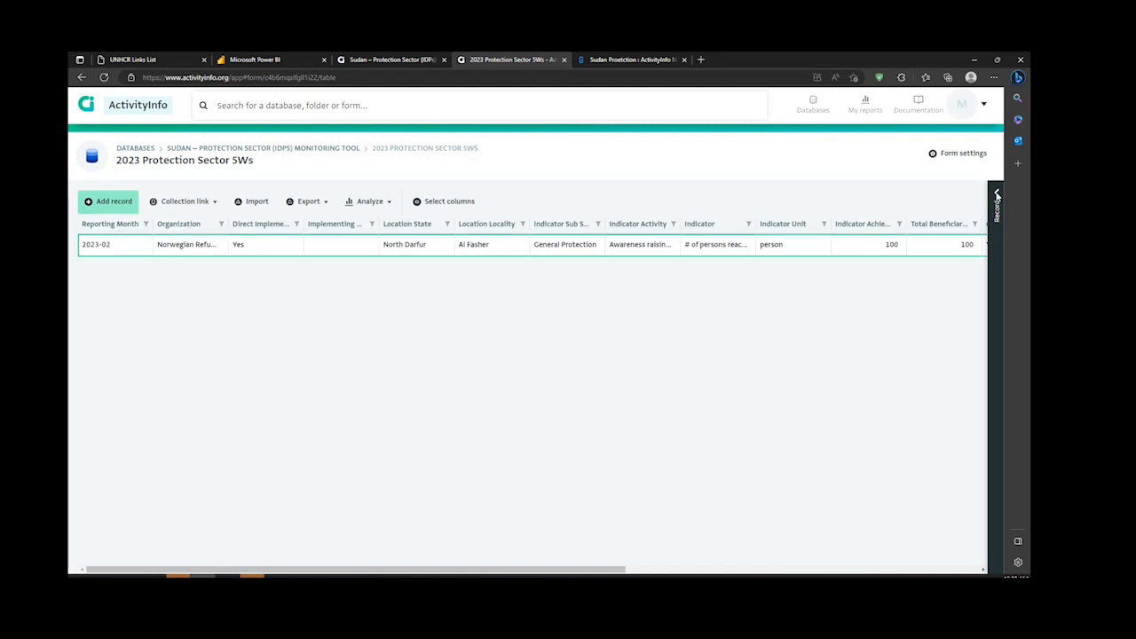
left_click(997, 196)
left_click(982, 197)
left_click(997, 195)
left_click(995, 193)
left_click(995, 195)
left_click(991, 195)
left_click(996, 197)
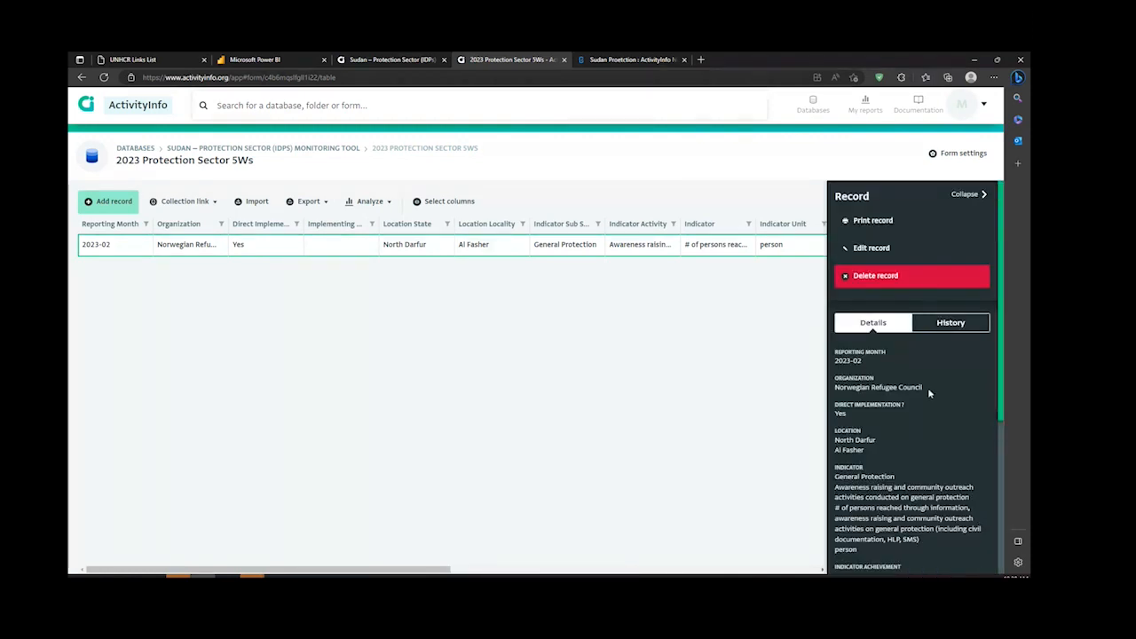
scroll(910, 418, "down", 3)
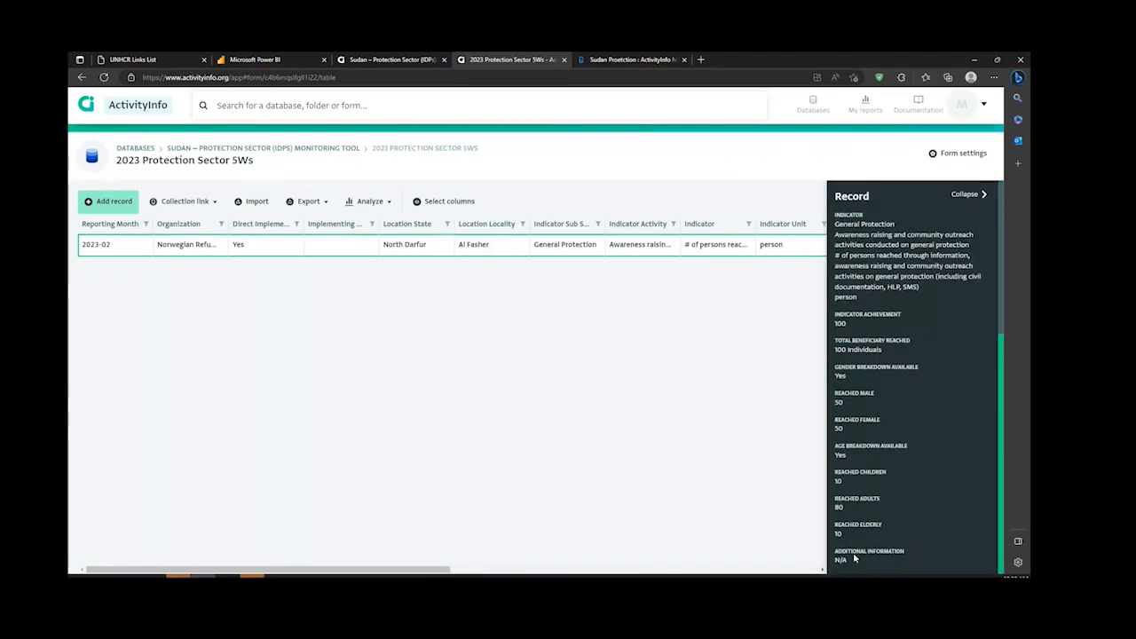
scroll(854, 364, "up", 5)
scroll(854, 364, "down", 1)
scroll(854, 365, "down", 2)
scroll(854, 365, "up", 2)
scroll(854, 365, "down", 3)
scroll(854, 365, "up", 3)
scroll(855, 365, "down", 4)
scroll(855, 365, "up", 4)
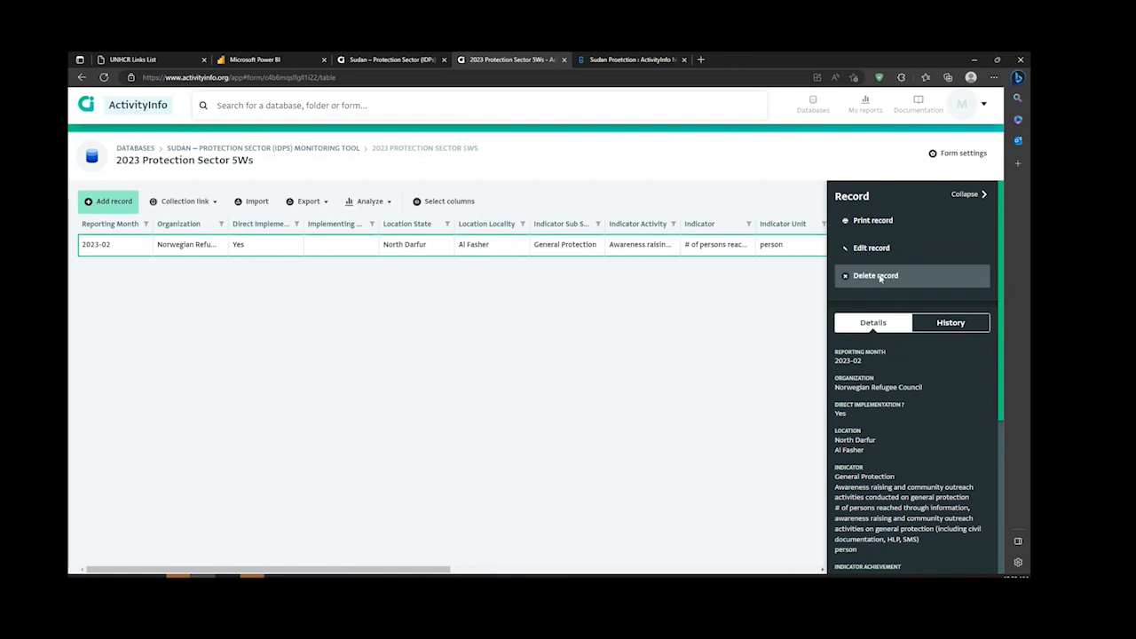
Step: Edit the 2023-02 record to 40 males and 60 females reached, and save the changes
left_click(879, 277)
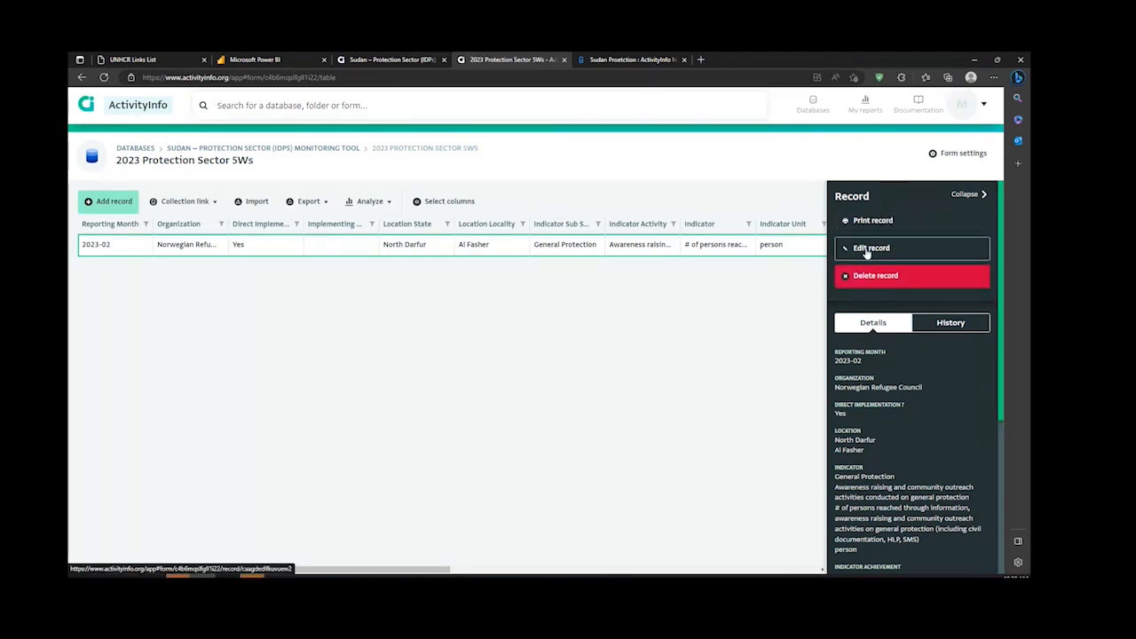
left_click(867, 251)
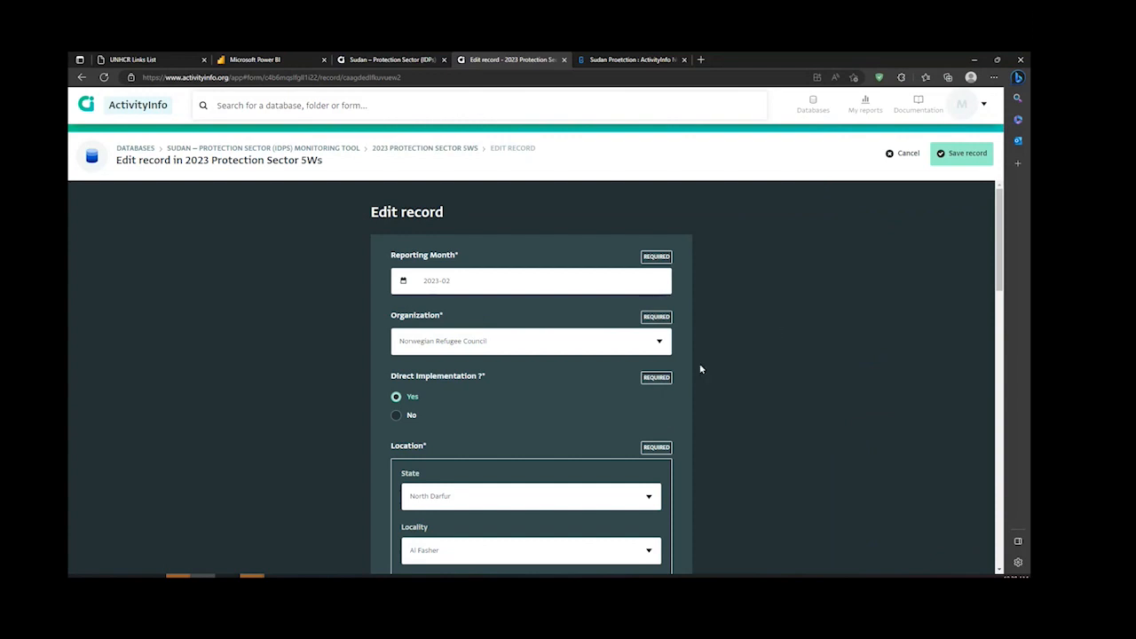
scroll(700, 369, "down", 8)
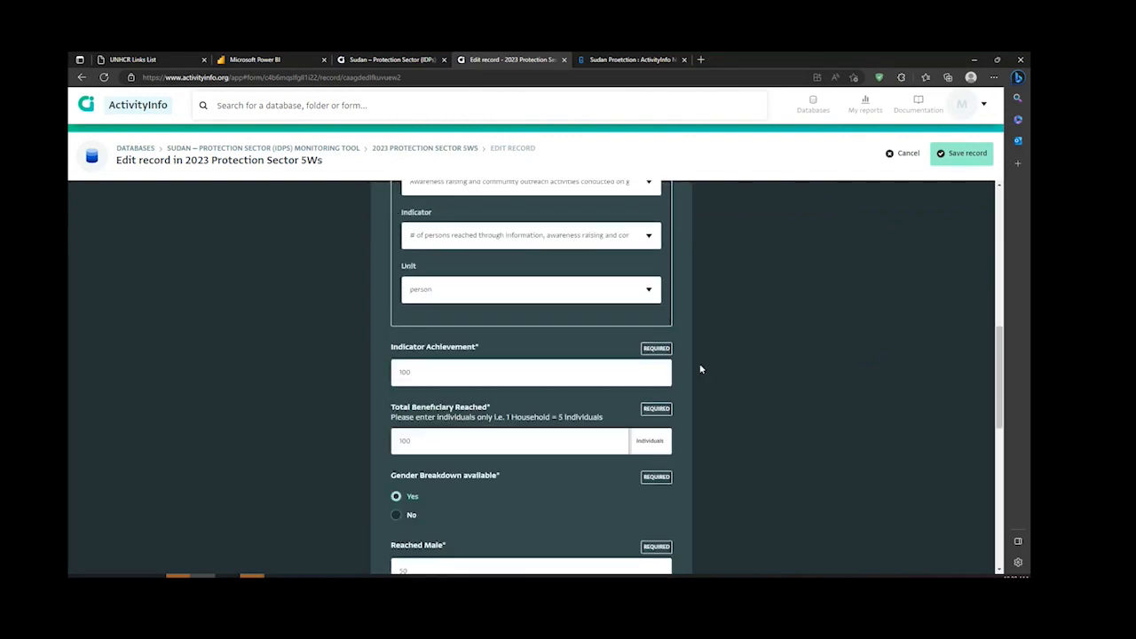
left_click(428, 375)
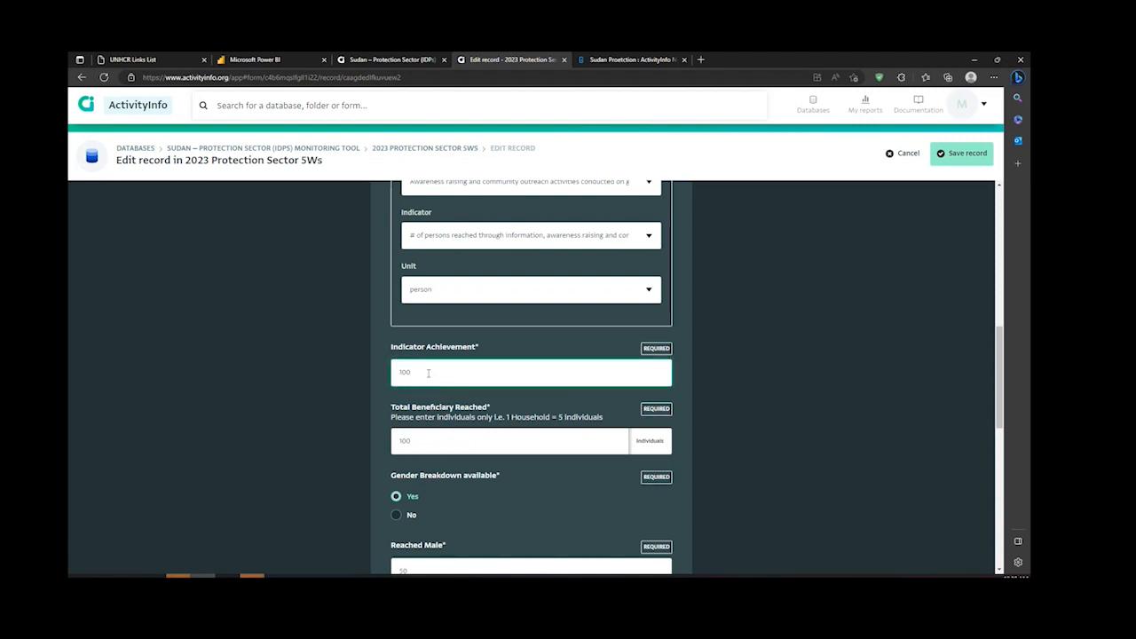
scroll(467, 446, "down", 3)
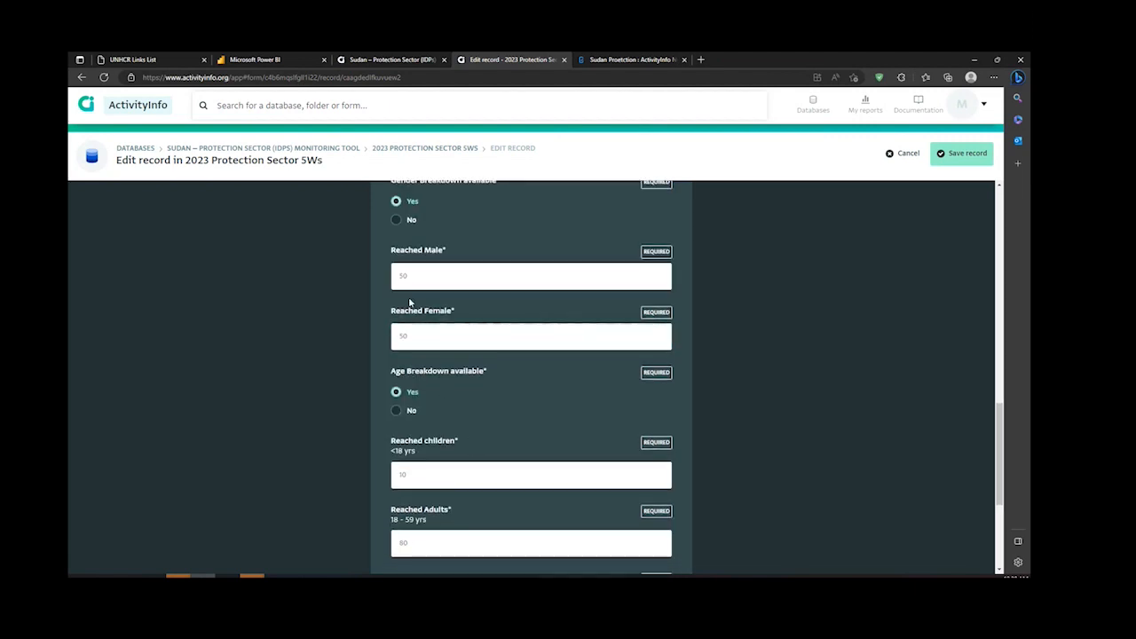
left_click(411, 277)
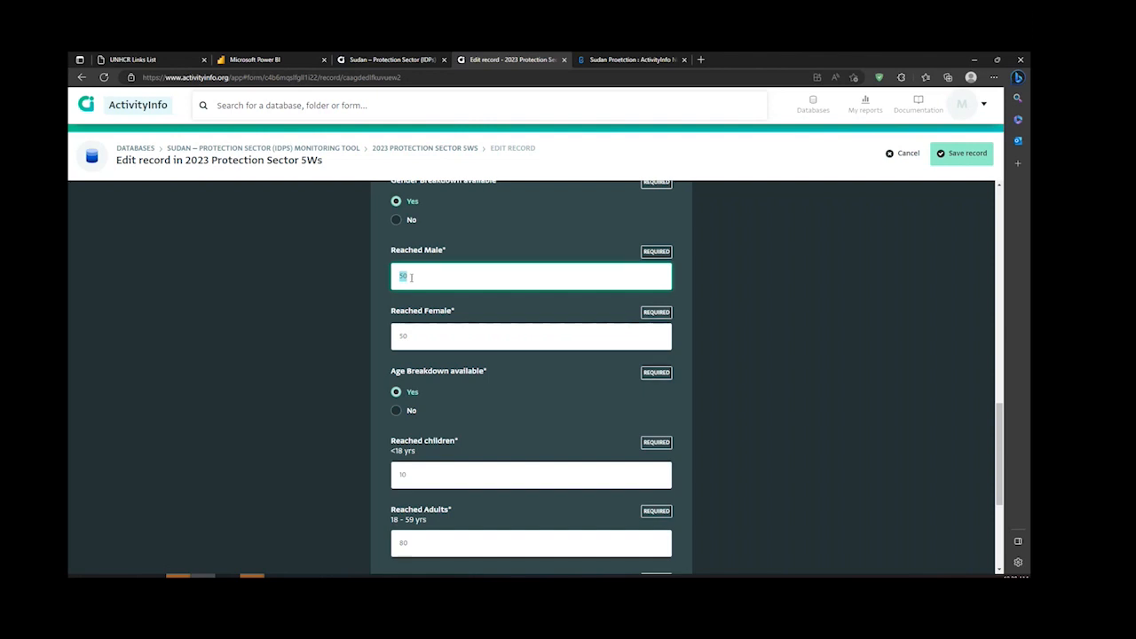
type("40")
left_click(426, 337)
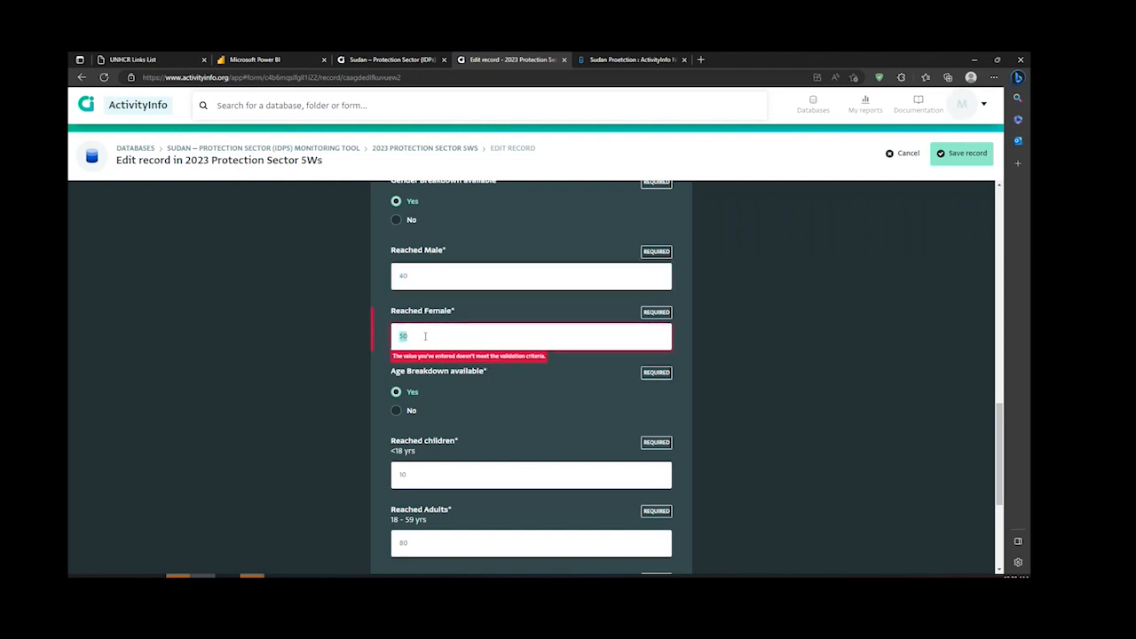
type("60")
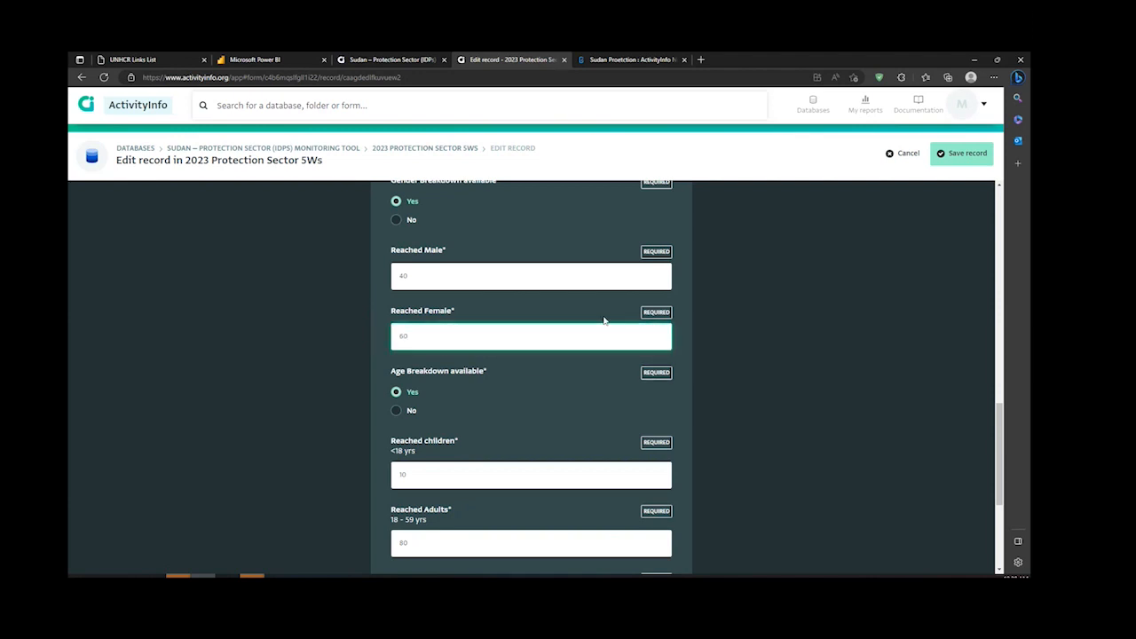
left_click(966, 157)
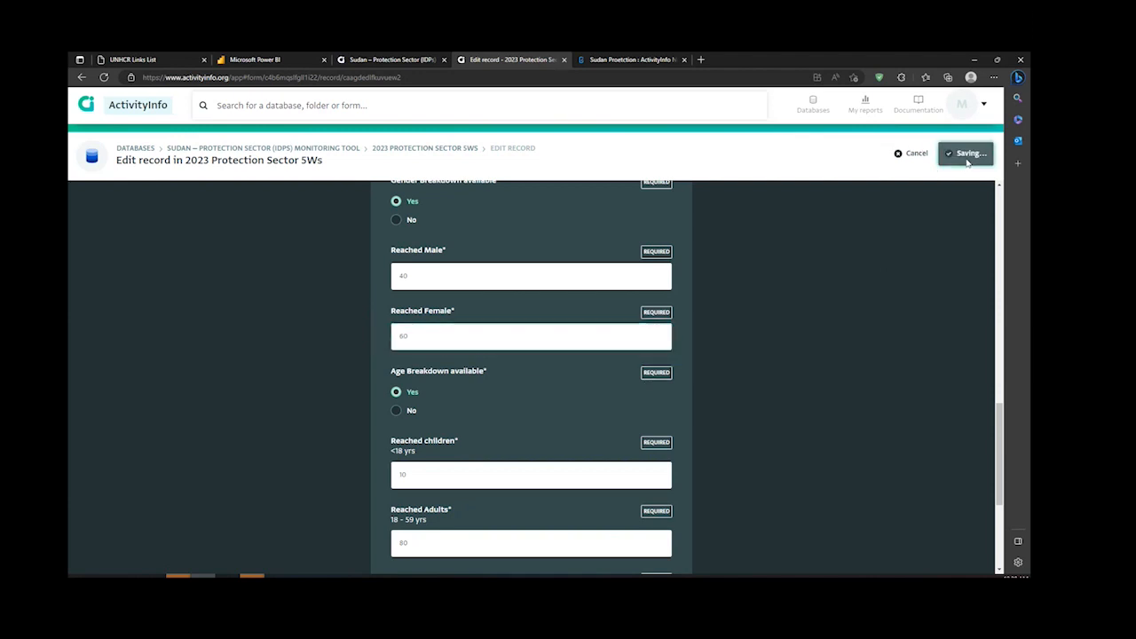
Step: Check the edited record's breakdown columns and examine its change history for who changed which fields and when
scroll(675, 284, "right", 5)
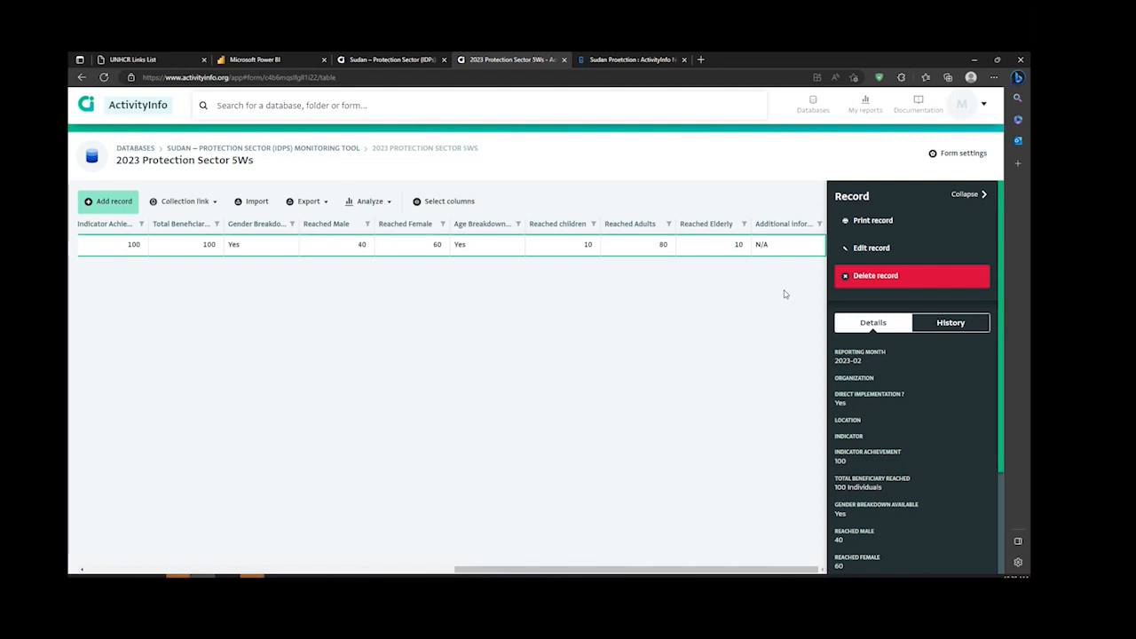
left_click(939, 327)
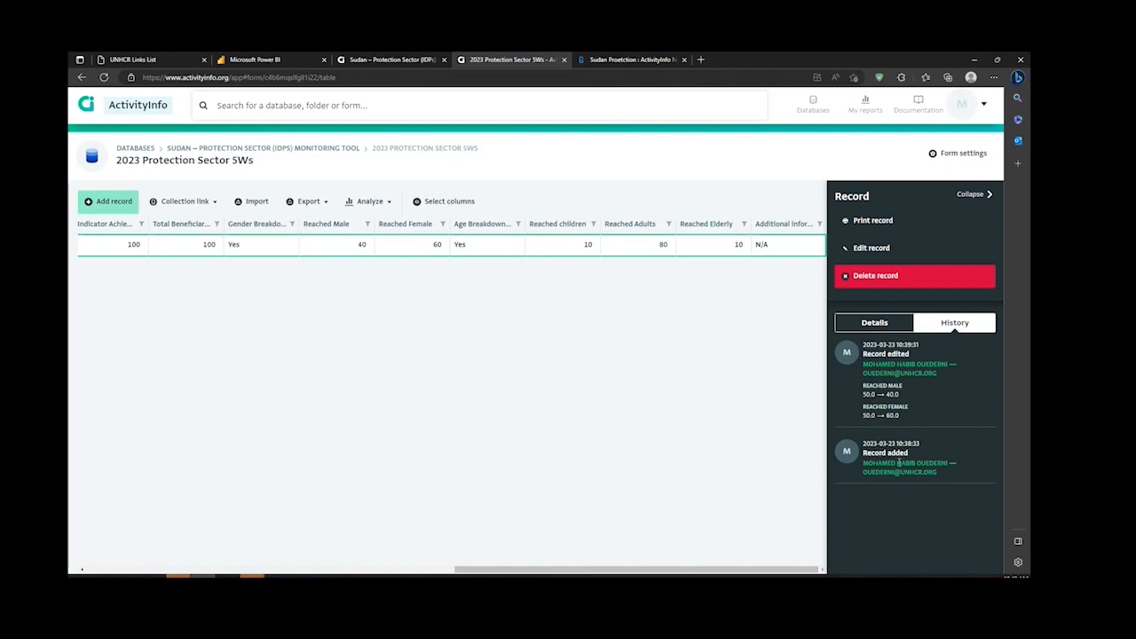
left_click_drag(903, 345, 919, 344)
left_click_drag(867, 374, 938, 374)
left_click_drag(869, 387, 888, 390)
left_click(876, 397)
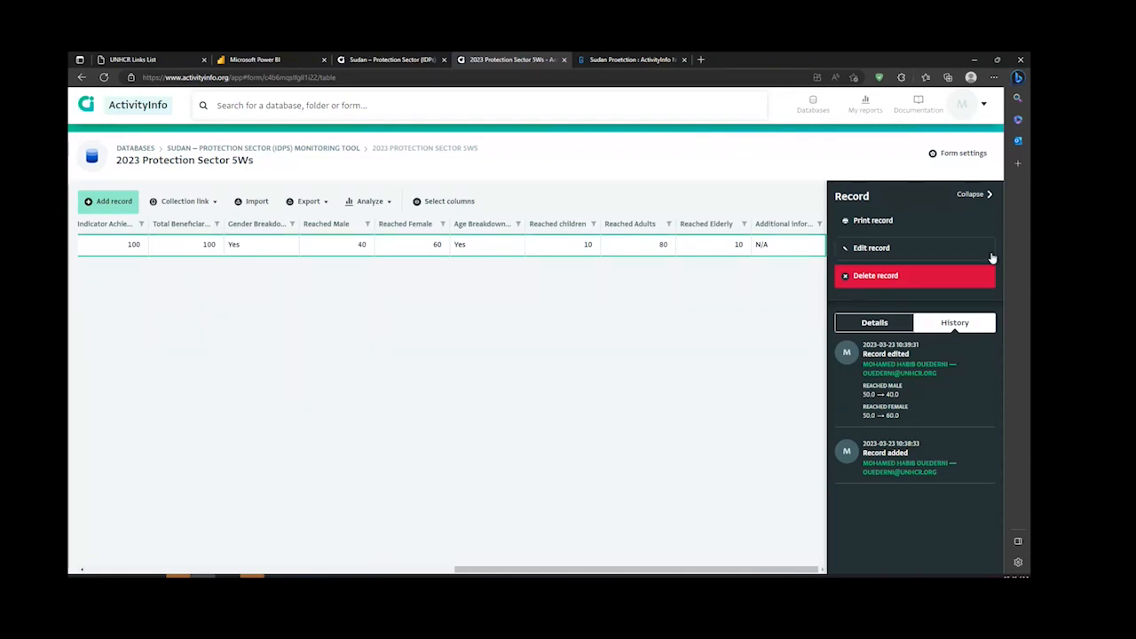
Step: Collapse the record details and export the selected columns of the 2023 Protection Sector 5Ws table
left_click(984, 195)
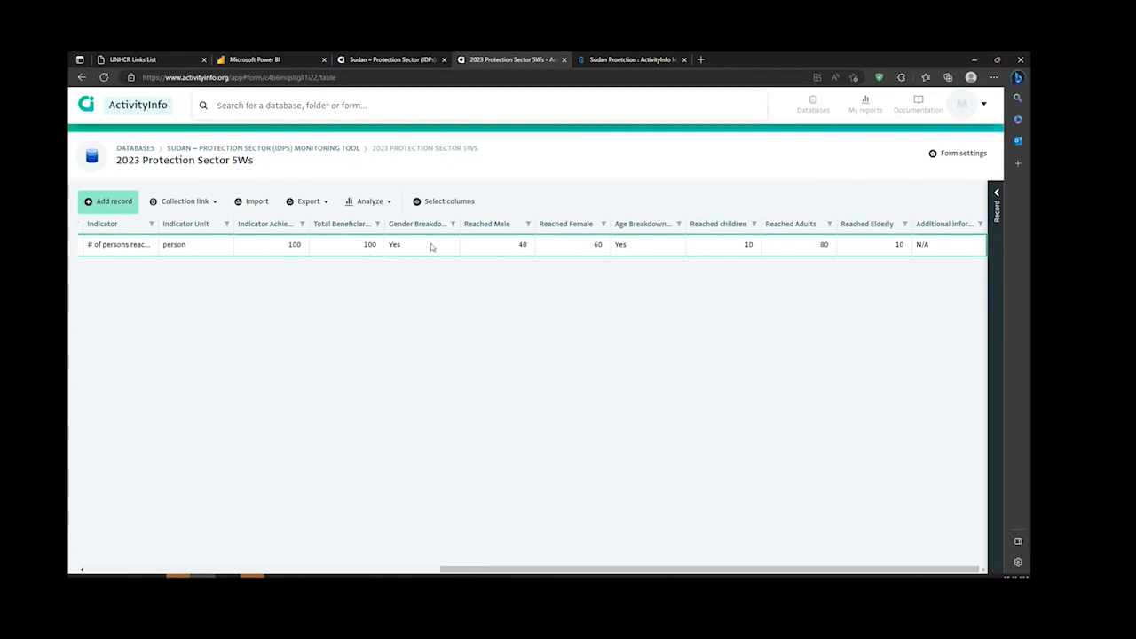
left_click(327, 204)
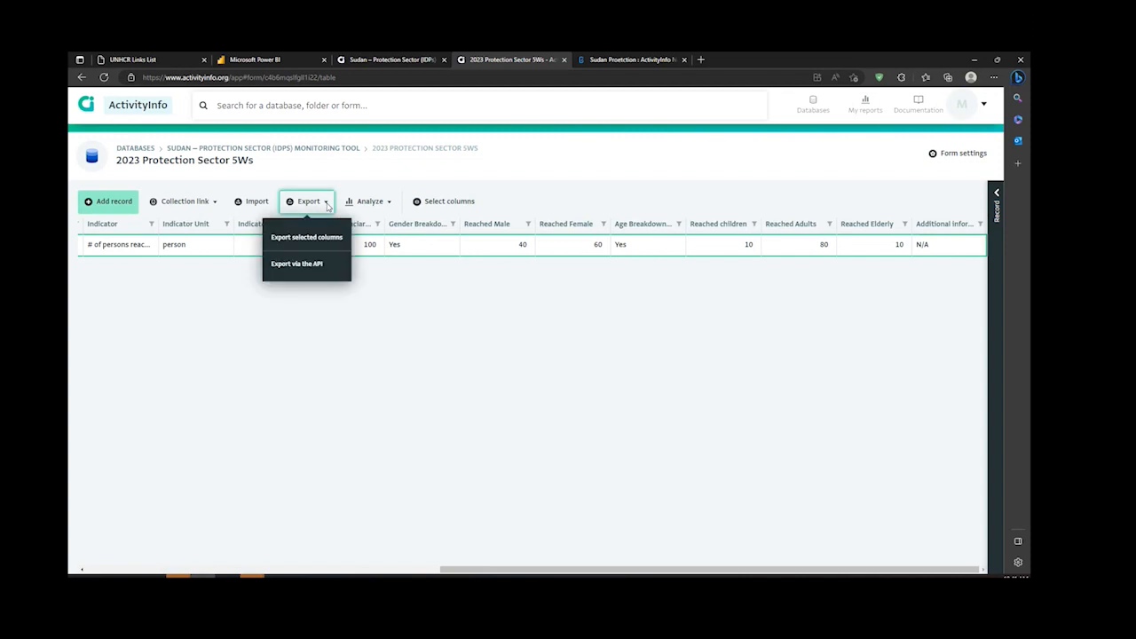
left_click(551, 341)
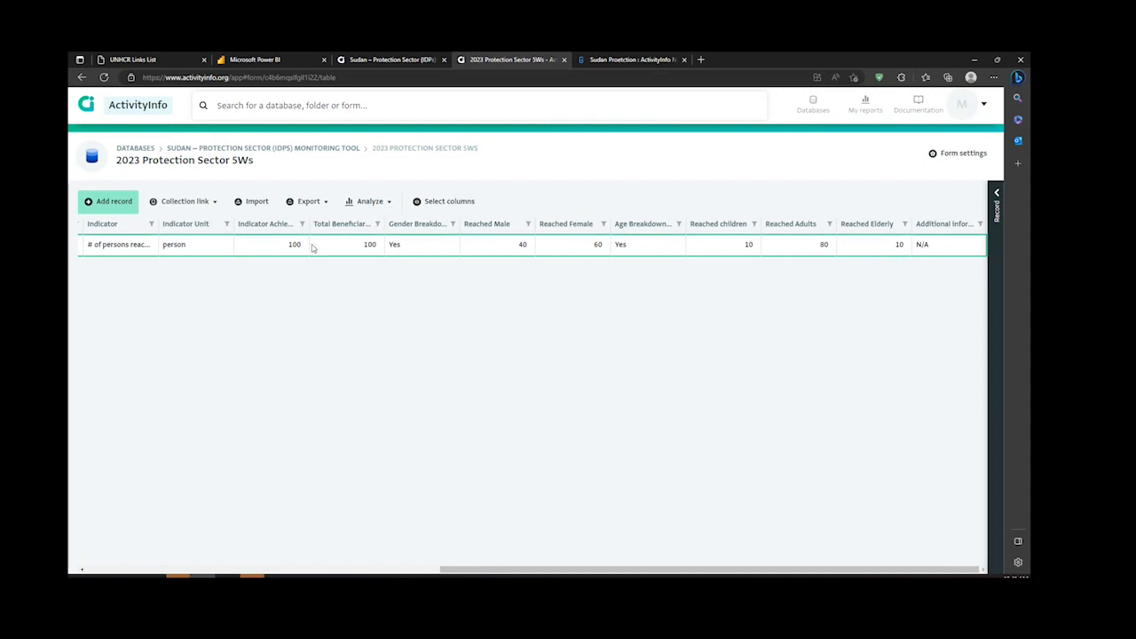
left_click(308, 202)
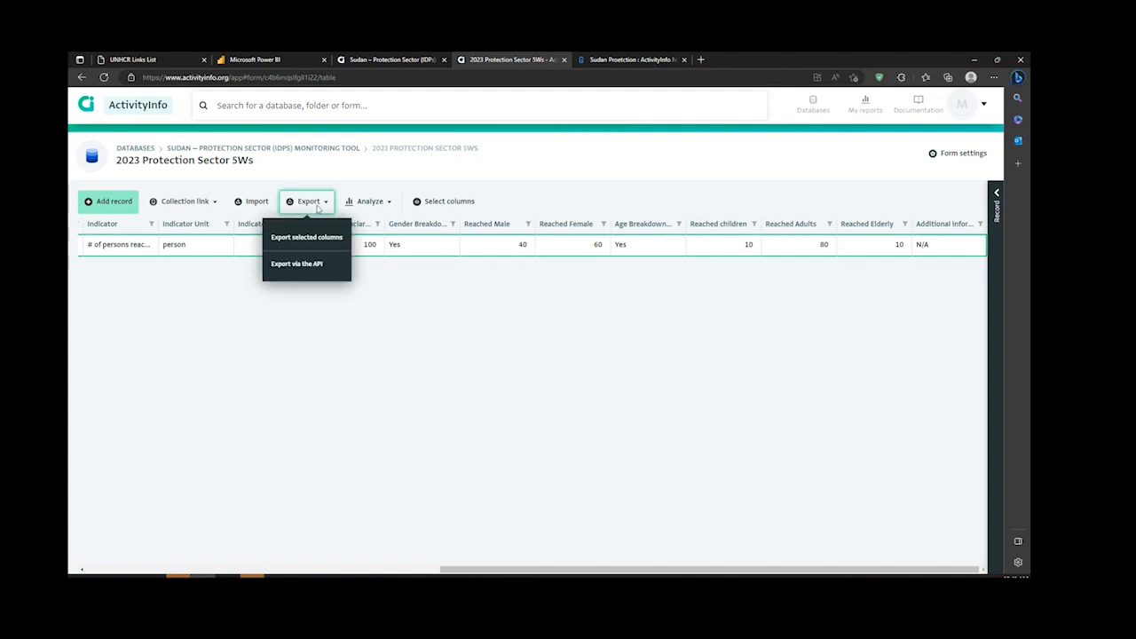
left_click(330, 241)
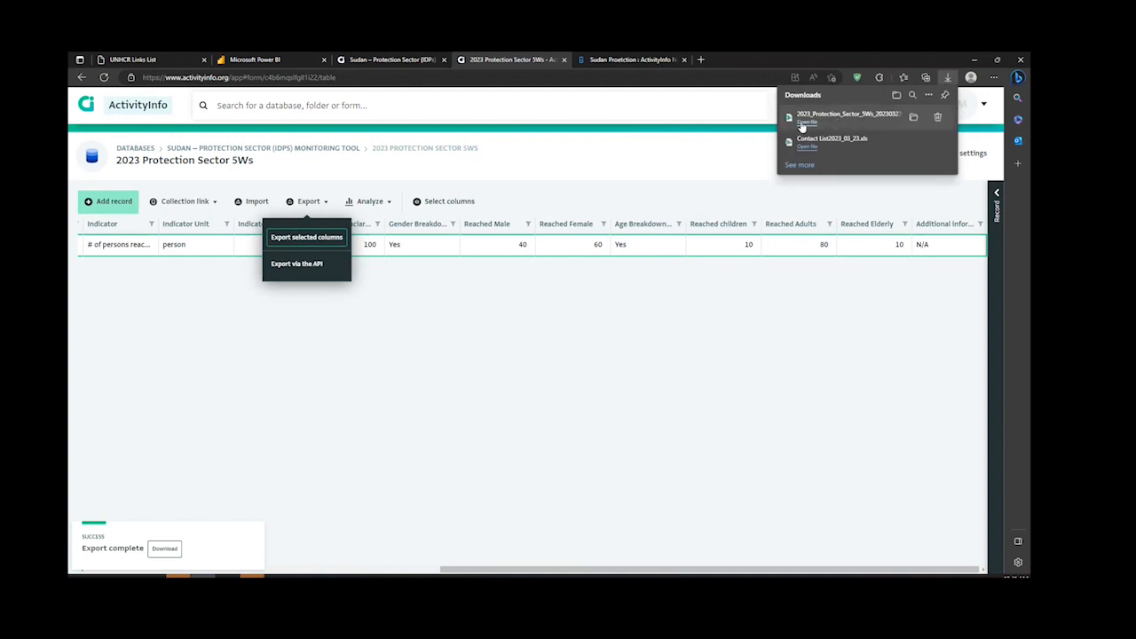
Step: Open the exported 2023 Protection Sector 5Ws workbook in Excel, enable editing and select all header cells in row 1
left_click(802, 127)
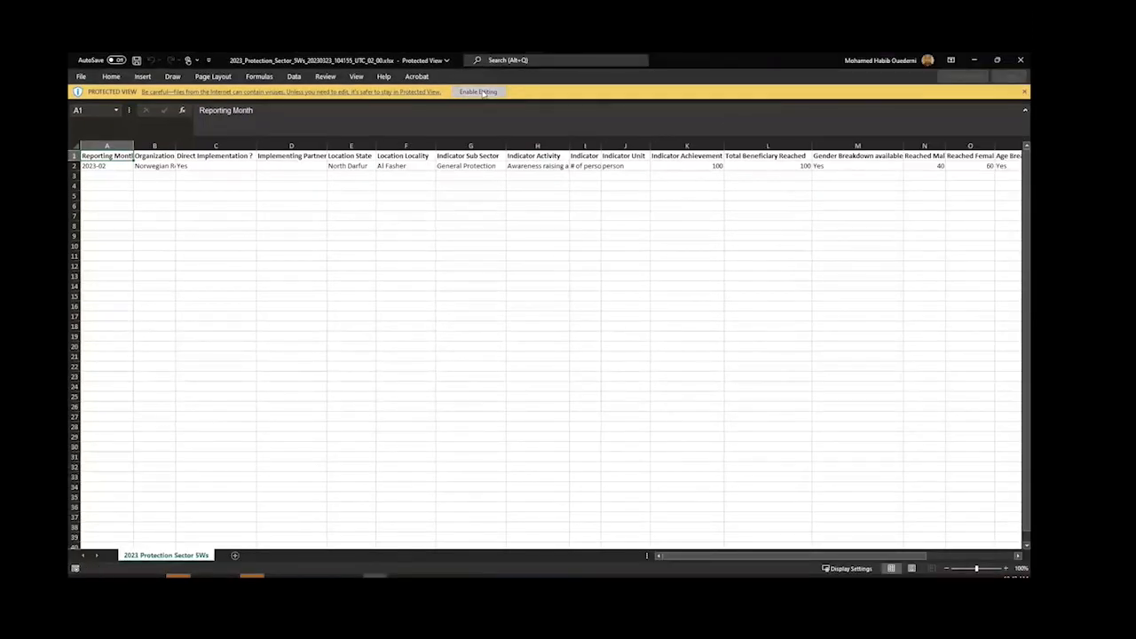
left_click(479, 92)
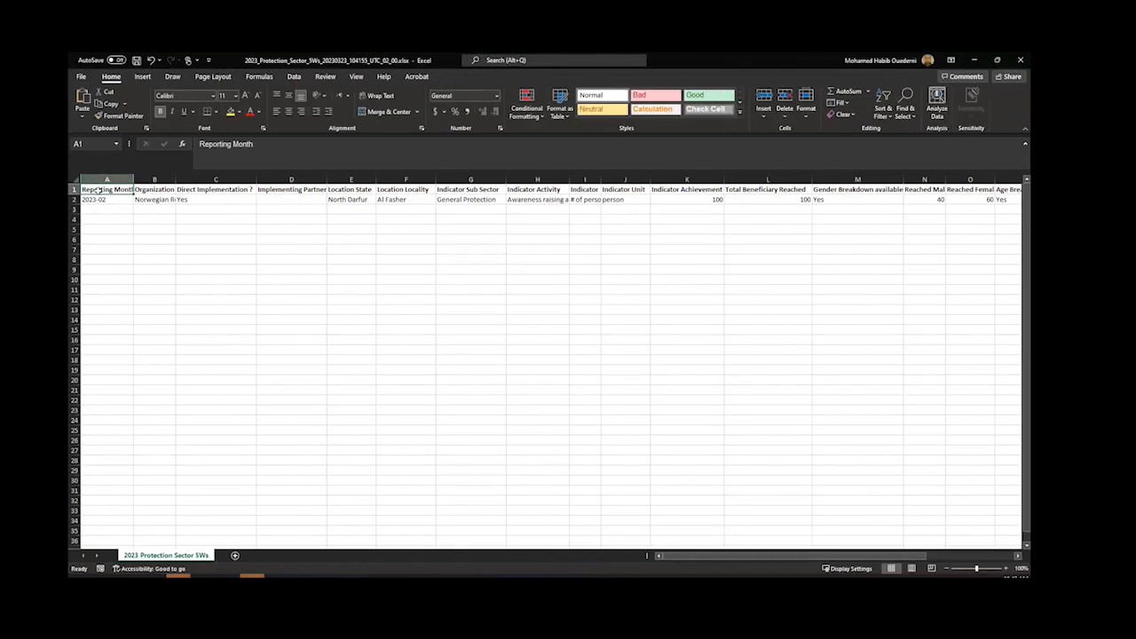
key("ctrl+shift+Right")
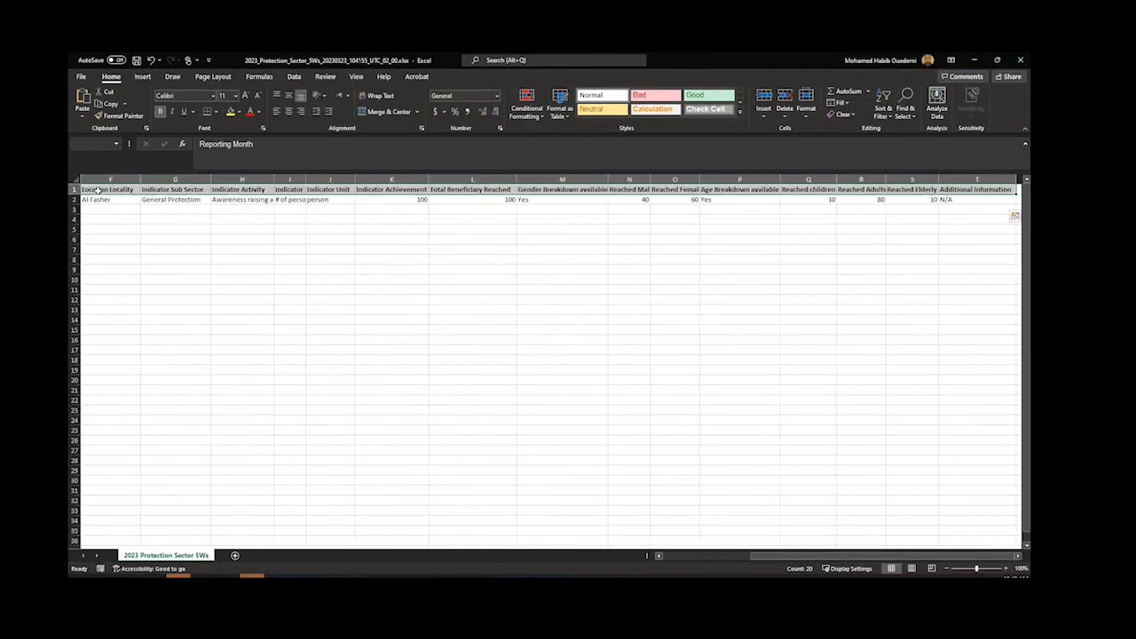
Step: Convert the 2023 Protection Sector 5Ws records in the workbook into a table with headers, and switch back to the ActivityInfo records table
key("ctrl+t")
key("Return")
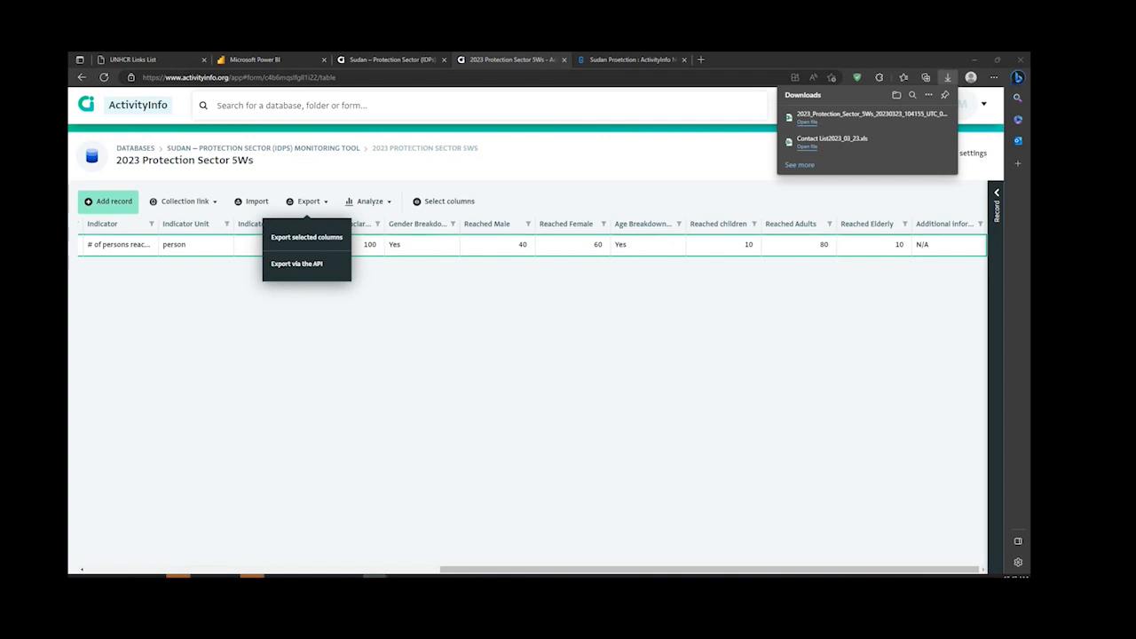
left_click_drag(1030, 64, 470, 54)
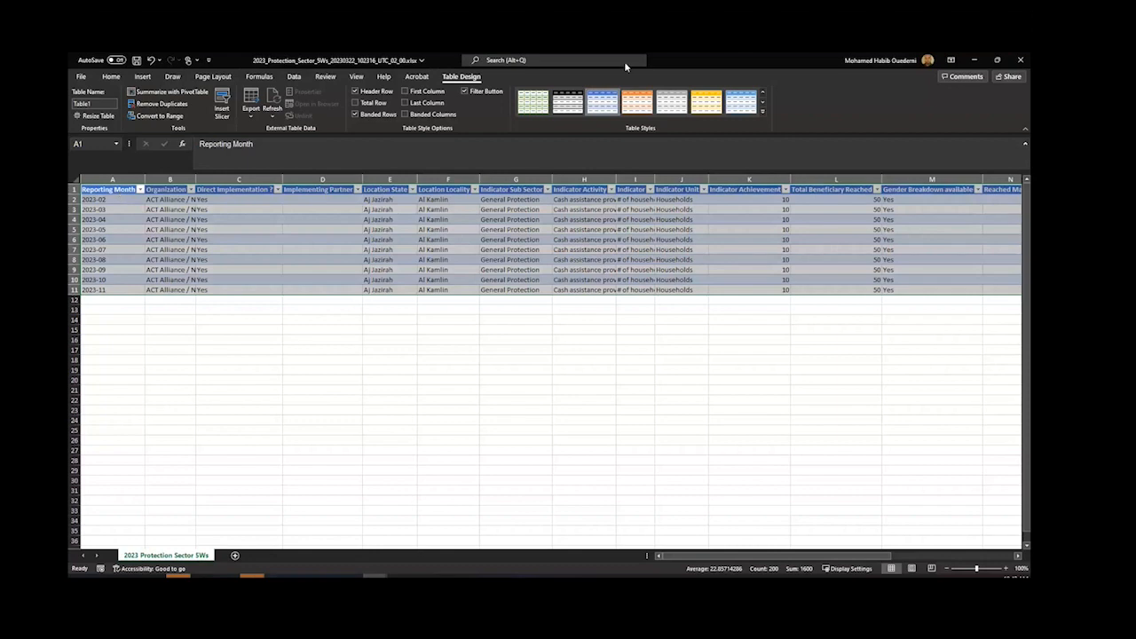
left_click(974, 60)
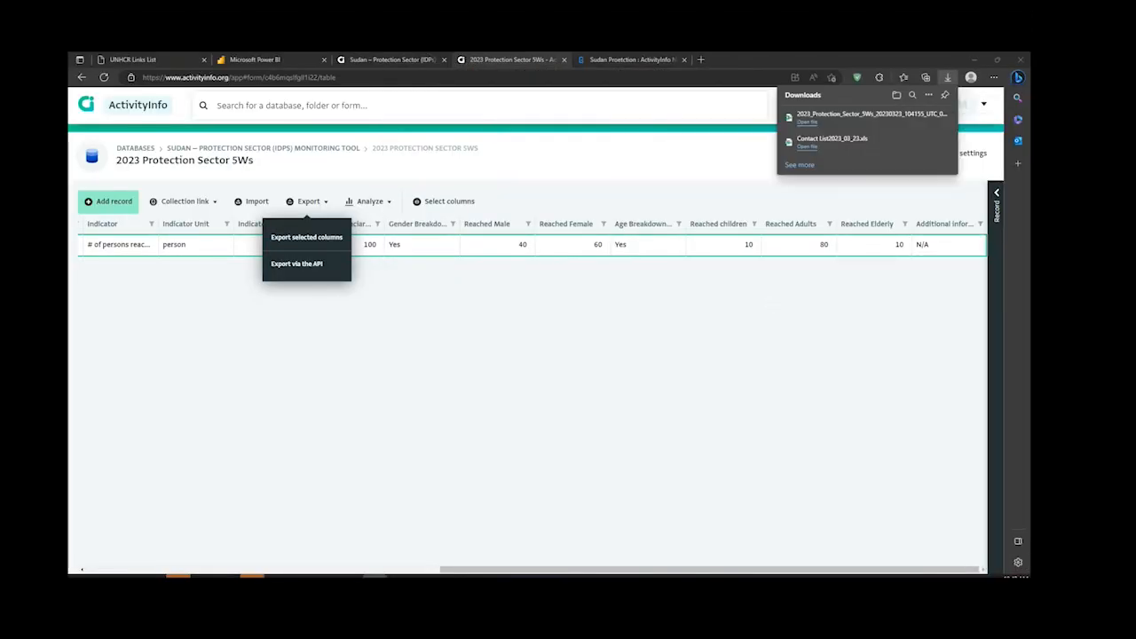
left_click(687, 331)
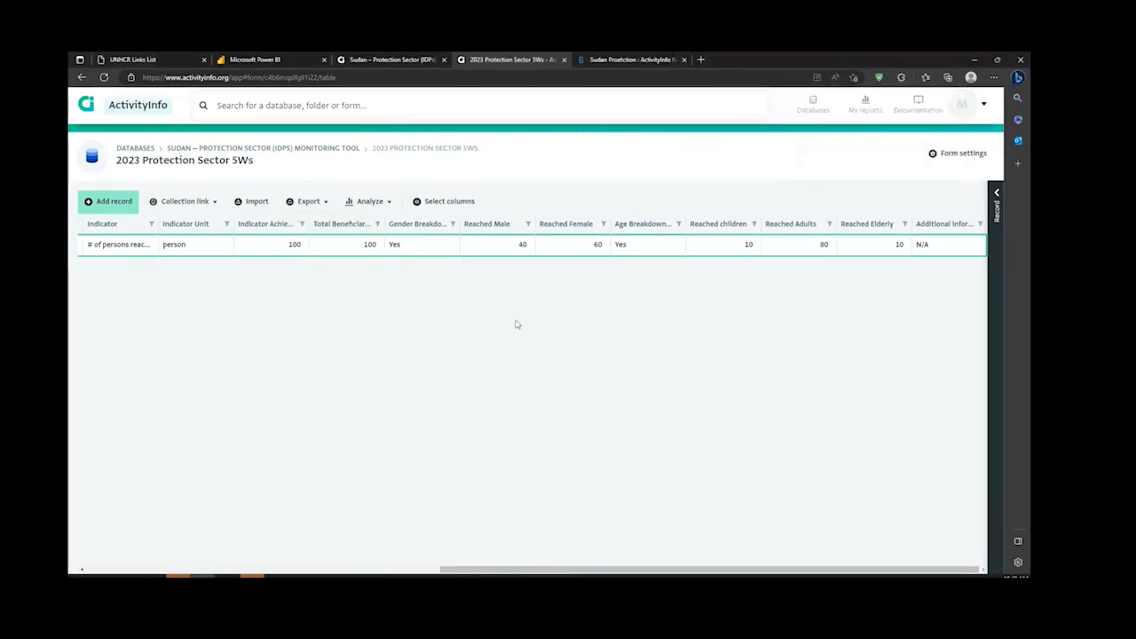
Step: Open the data import for the 2023 Protection Sector 5Ws form, and copy the entire Excel table including its header row
left_click(253, 205)
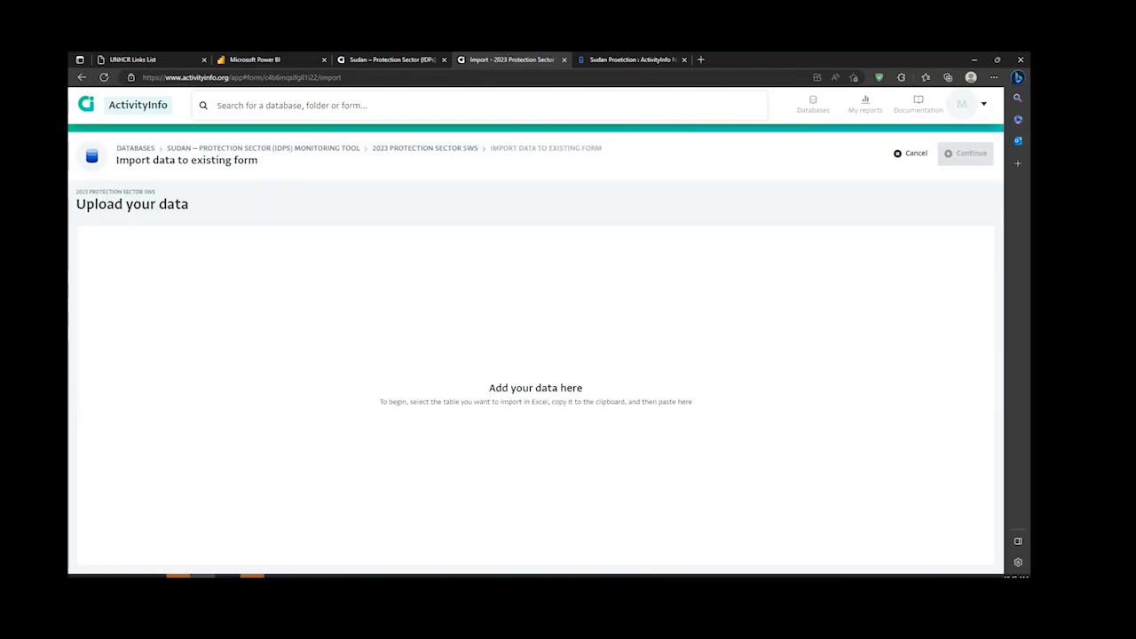
key("alt+Tab")
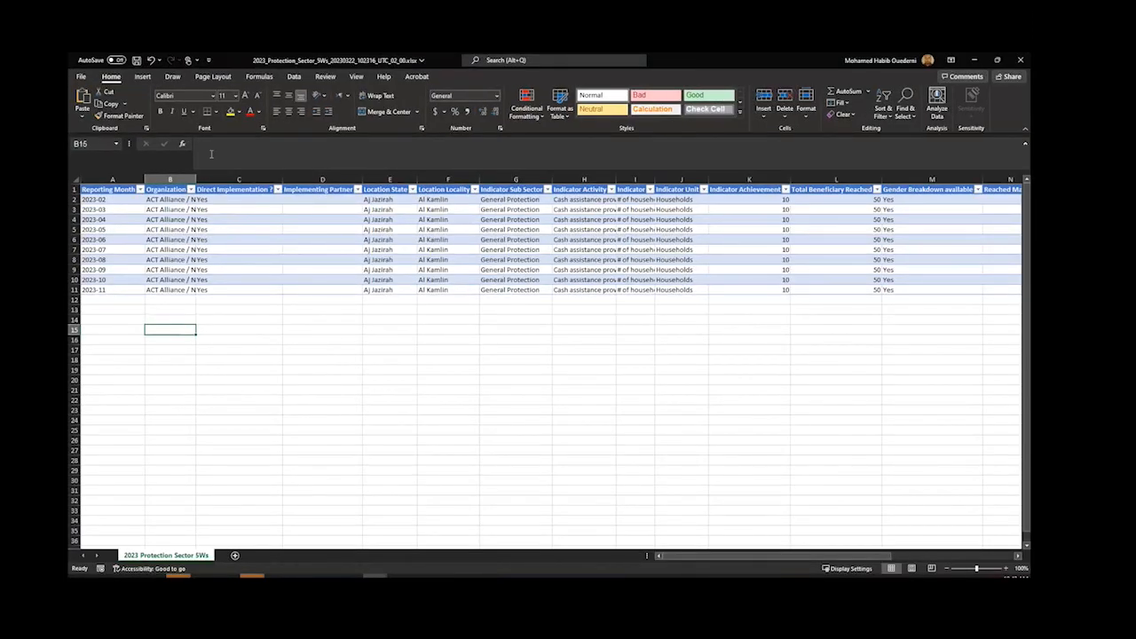
left_click(85, 189)
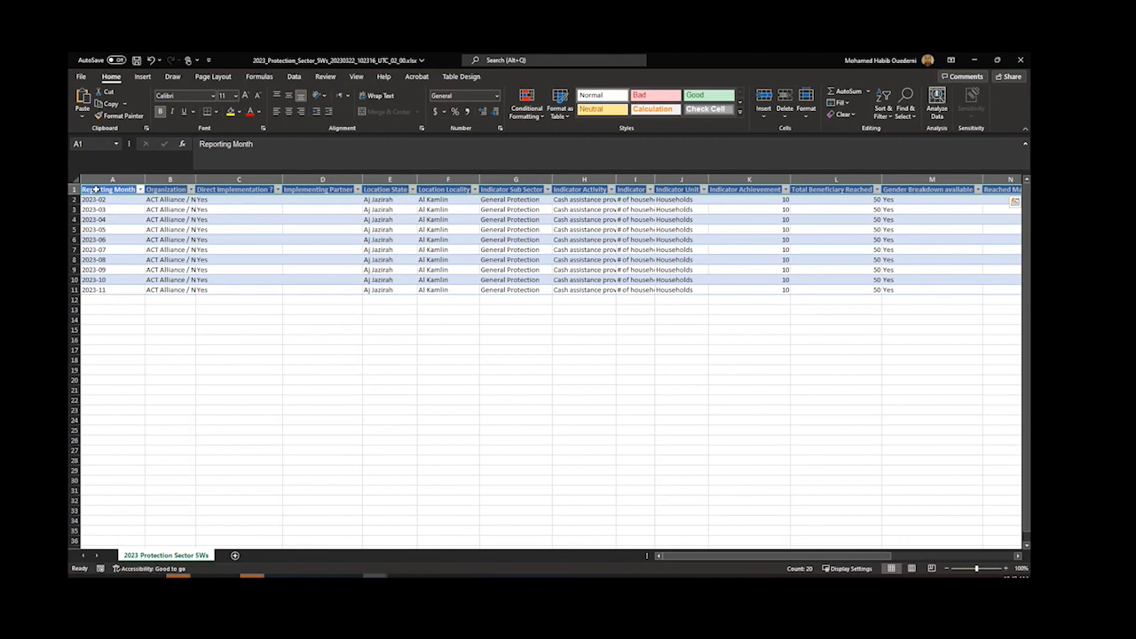
left_click(96, 189)
key("ctrl+shift+Right")
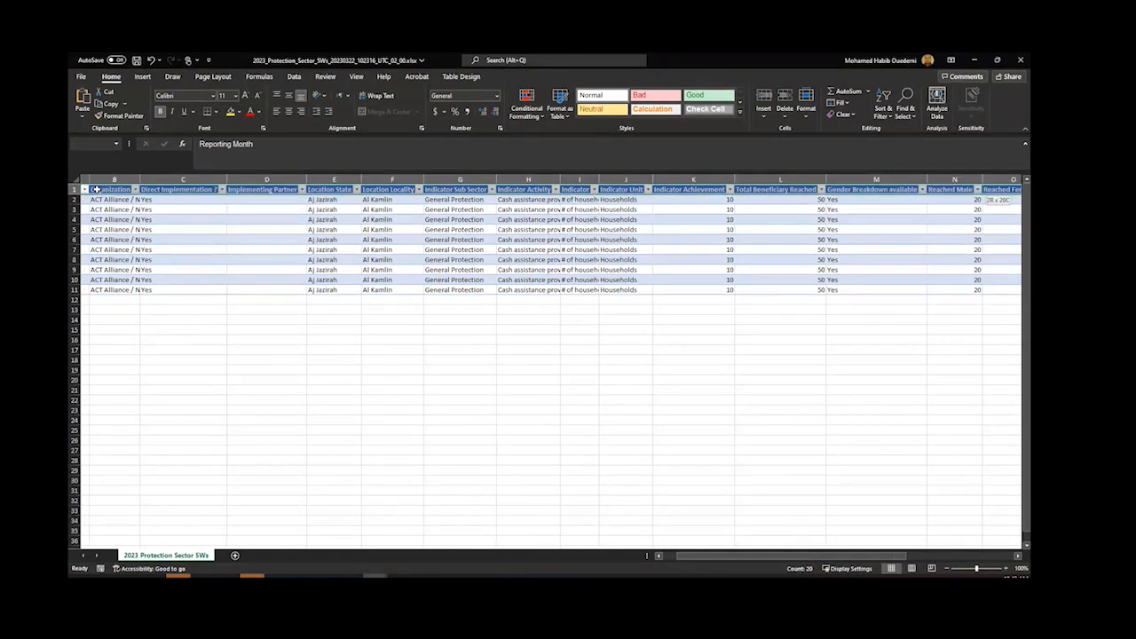
key("ctrl+shift+Down")
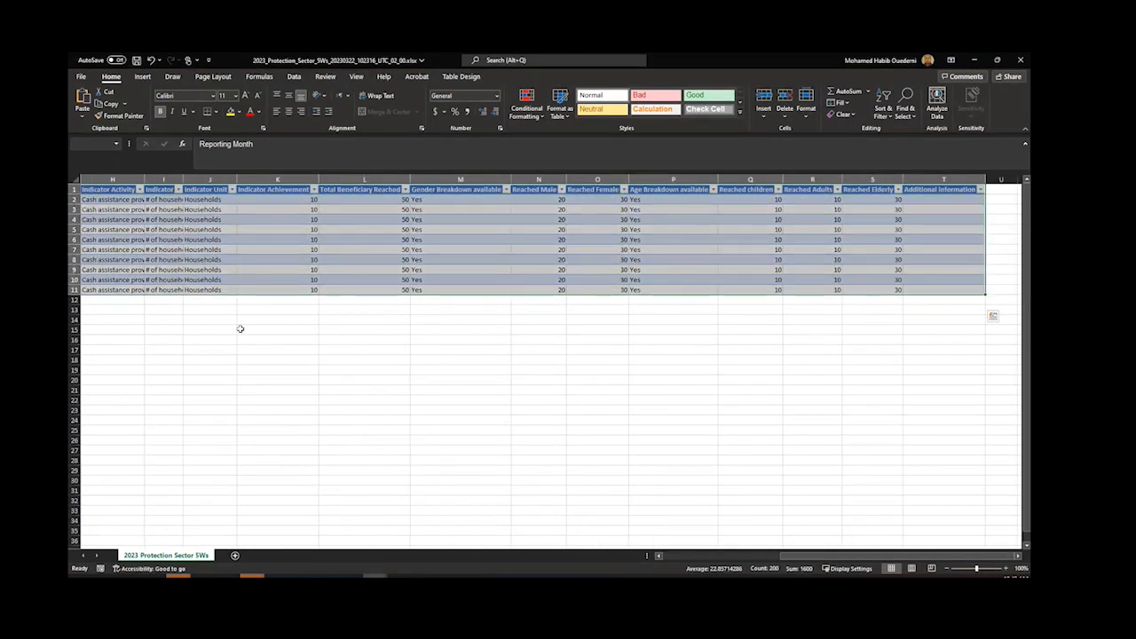
scroll(240, 330, "left", 7)
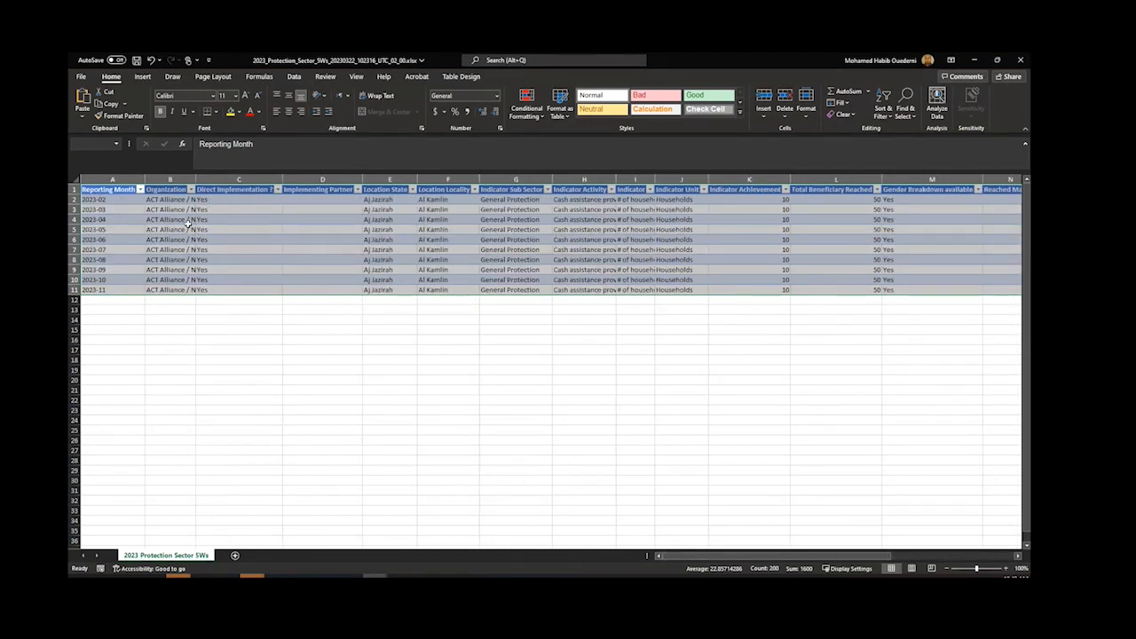
right_click(190, 221)
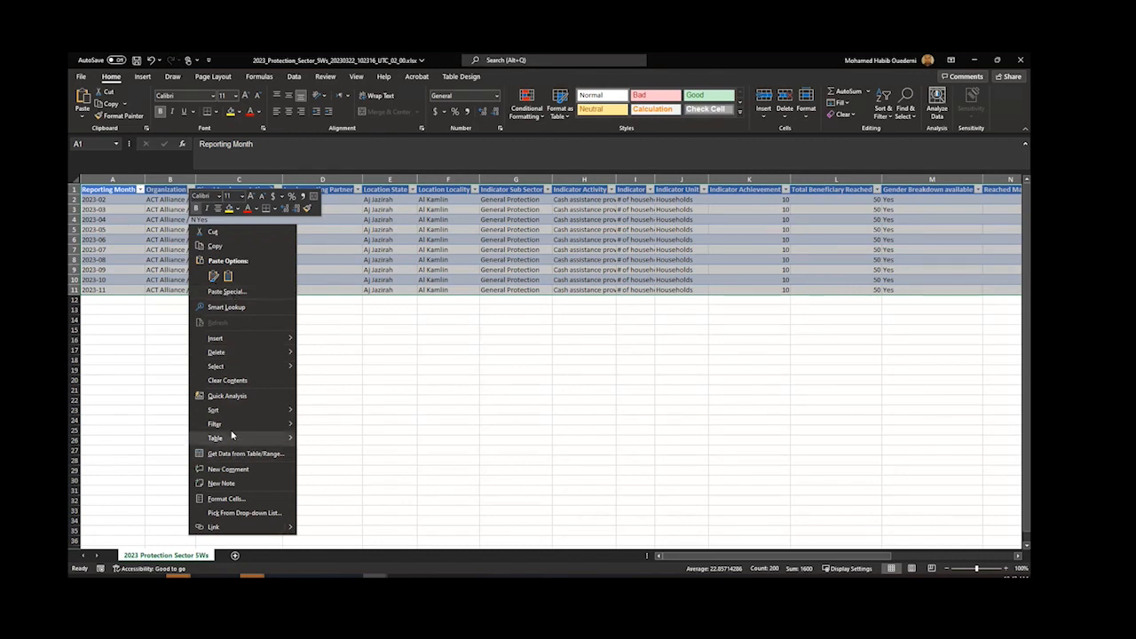
left_click(214, 246)
Step: Paste the copied records into ActivityInfo's import upload area and cancel the import
key("alt+Tab")
right_click(370, 258)
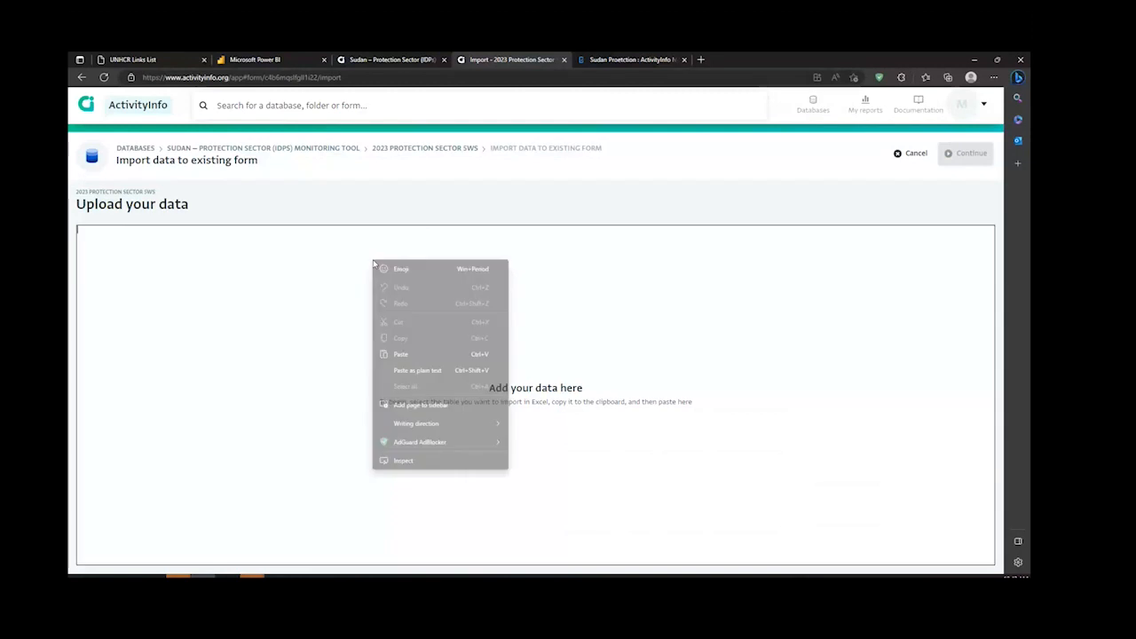
left_click(409, 352)
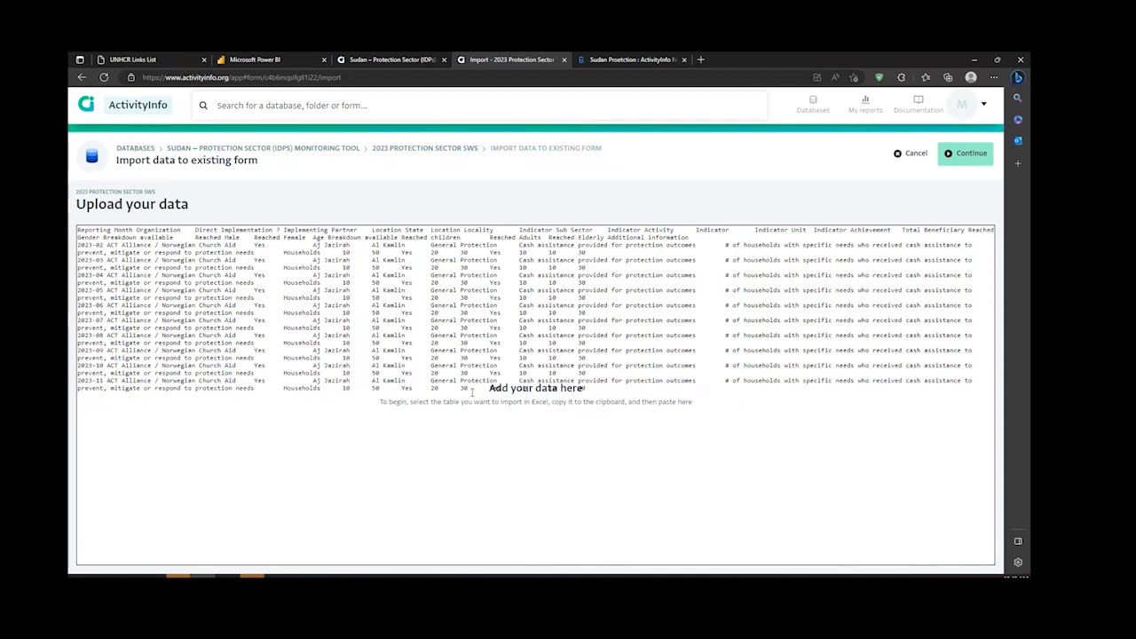
left_click(915, 153)
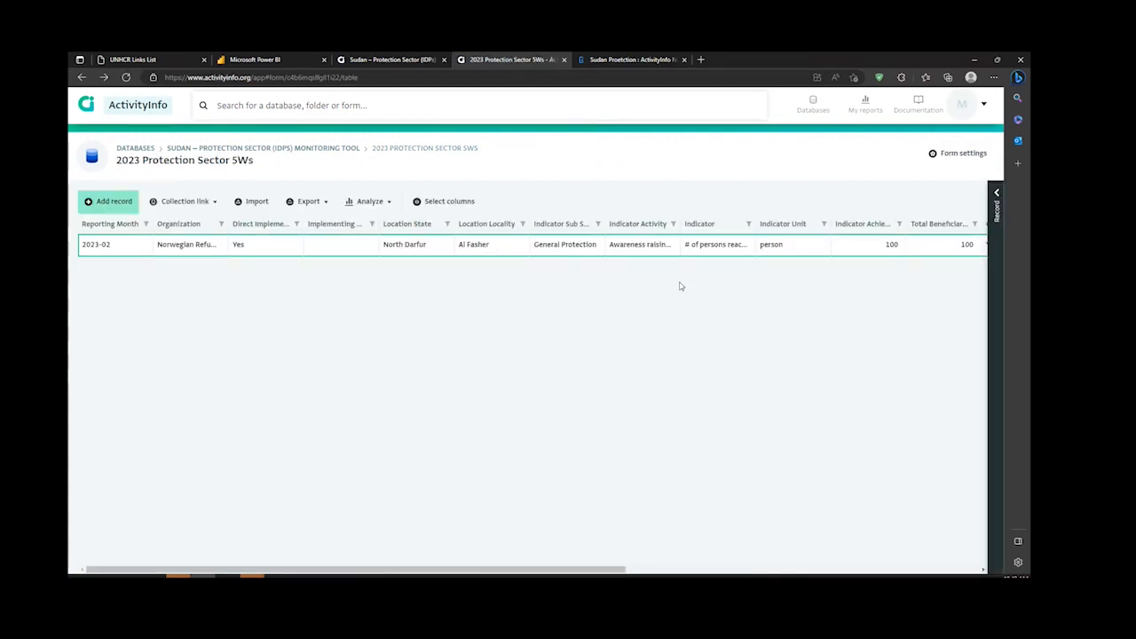
Step: In the Excel table's row 11, set Total Beneficiary Reached to 20 and Reached Male to 0
key("alt+Tab")
left_click(817, 250)
scroll(850, 267, "right", 5)
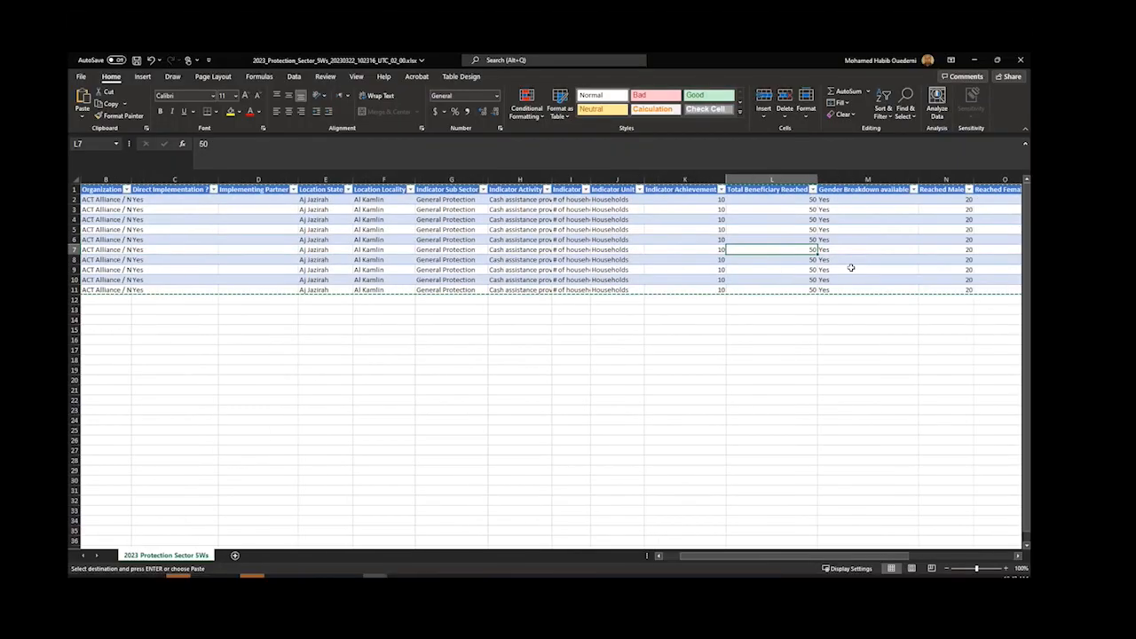
scroll(851, 268, "right", 2)
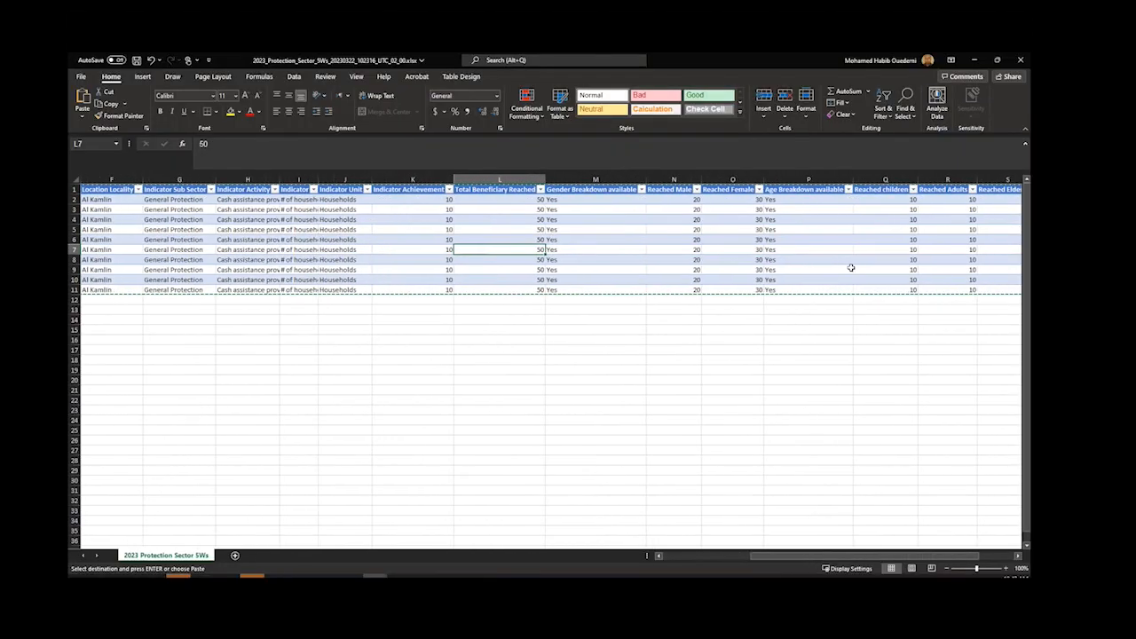
left_click(538, 289)
type("20")
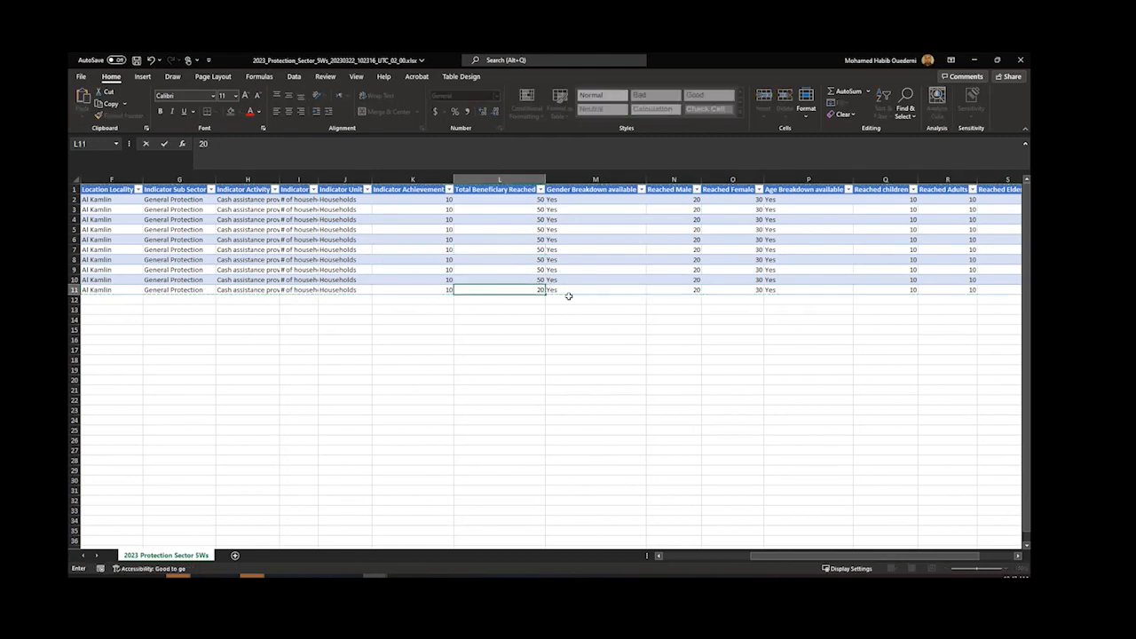
left_click(692, 289)
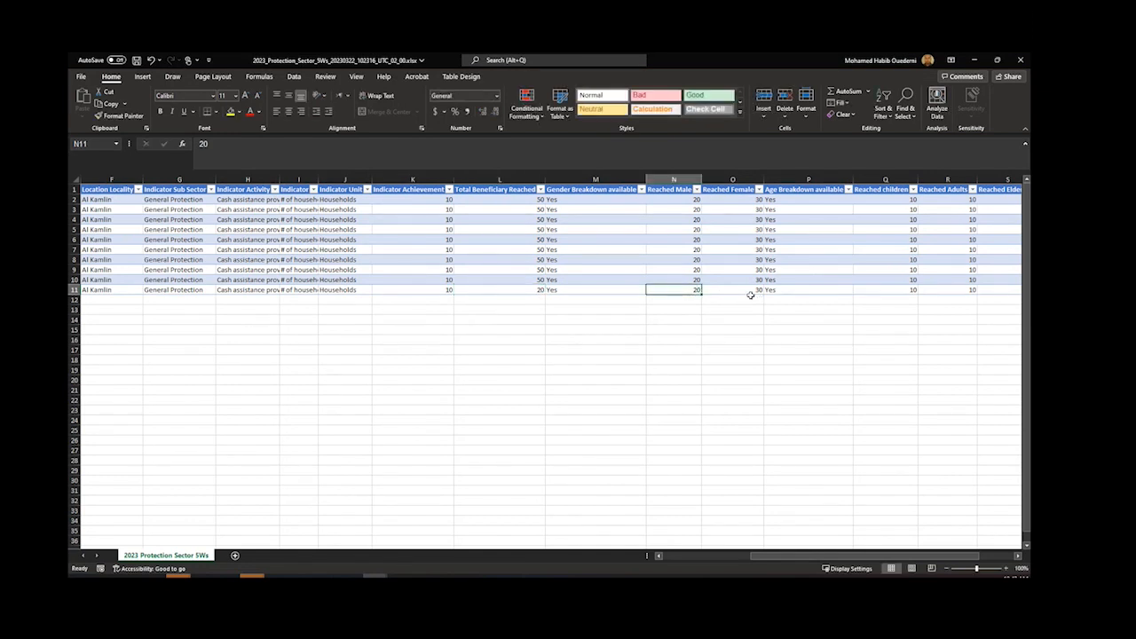
type("0")
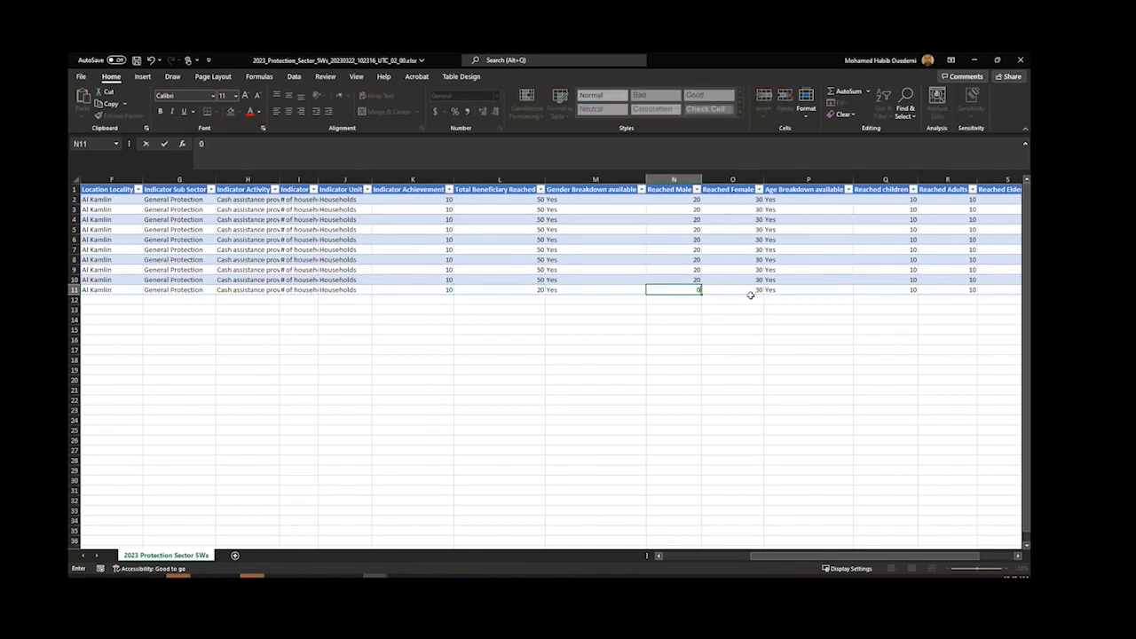
key("Return")
Step: Copy the whole edited Excel table from the Reporting Month header through the Additional Information column
left_click(101, 192)
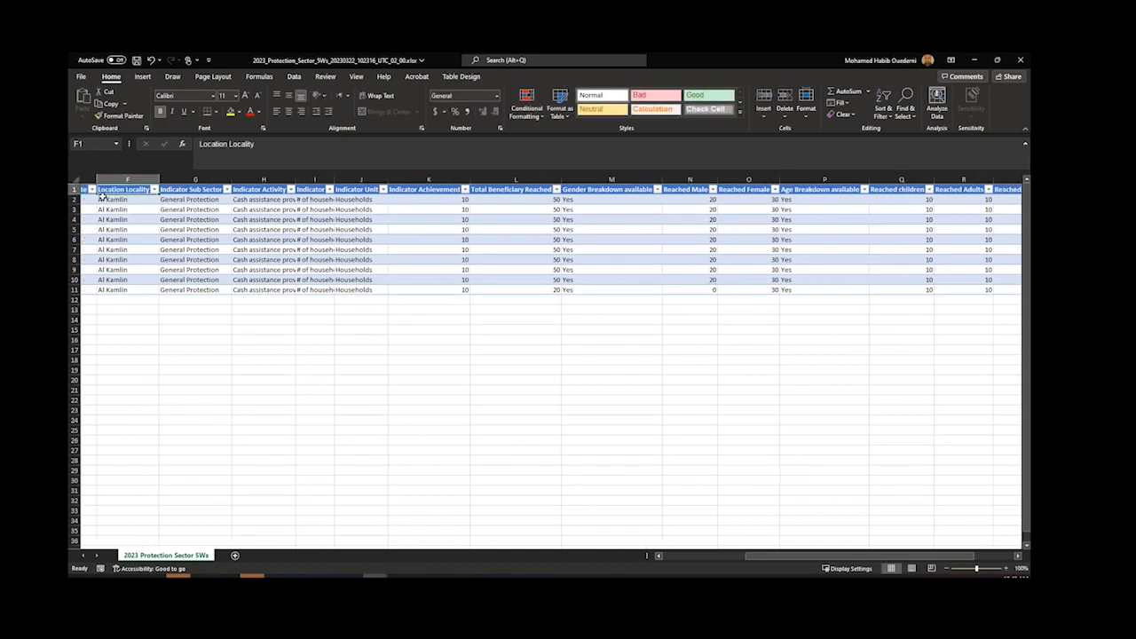
scroll(101, 197, "left", 3)
left_click(96, 192)
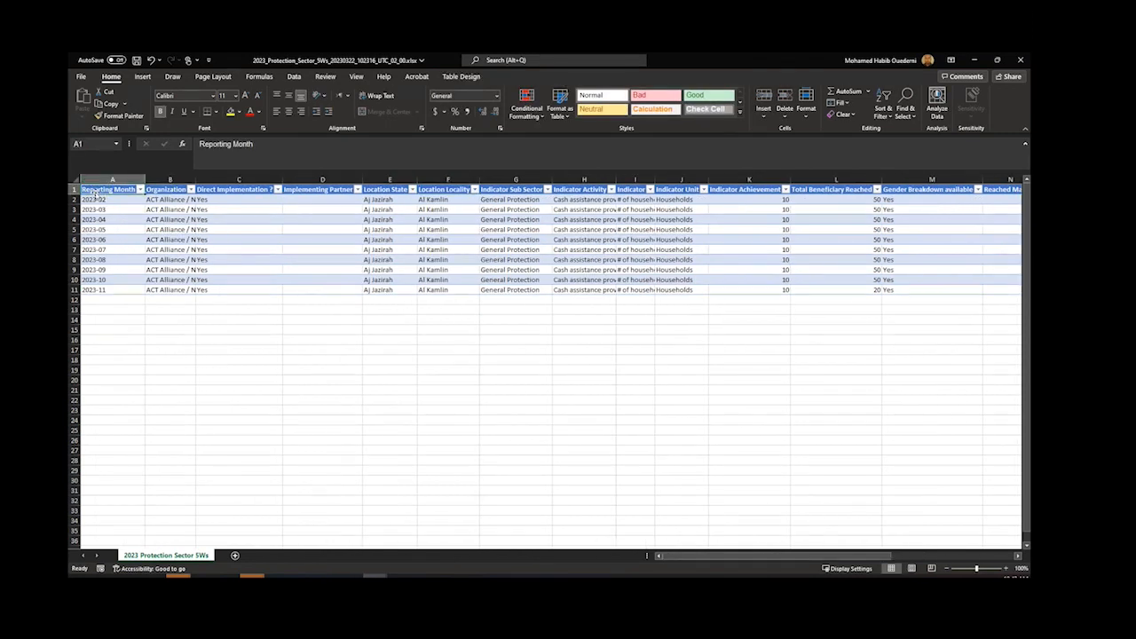
key("ctrl+shift+End")
key("ctrl+c")
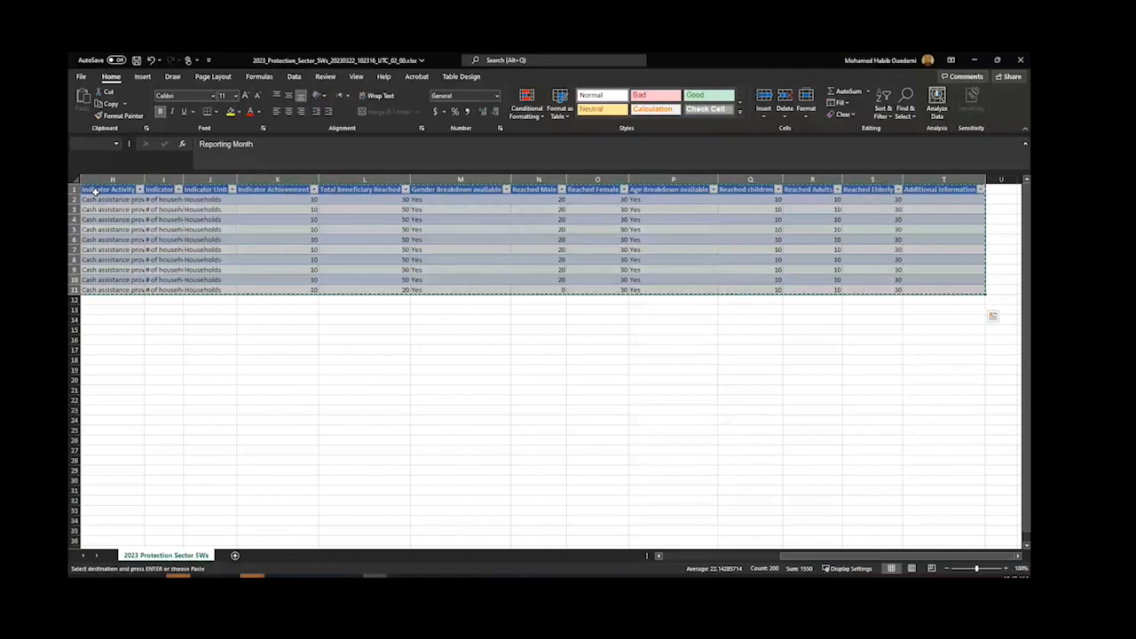
Step: Reopen the form's data import in ActivityInfo, paste the edited records and continue to field matching and validation
key("alt+Tab")
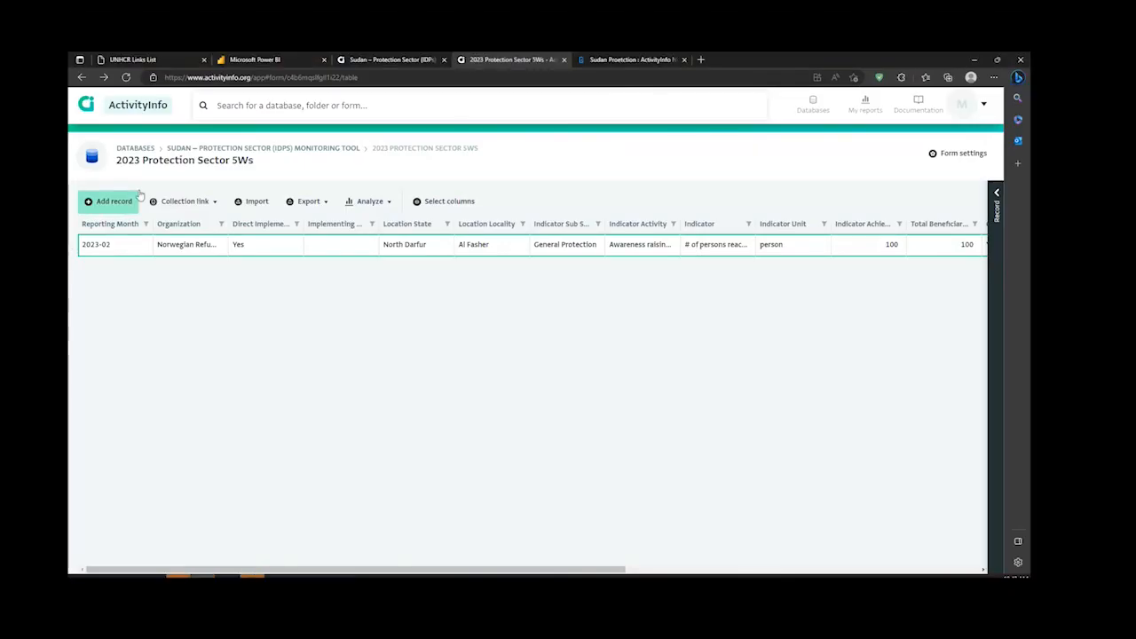
left_click(255, 202)
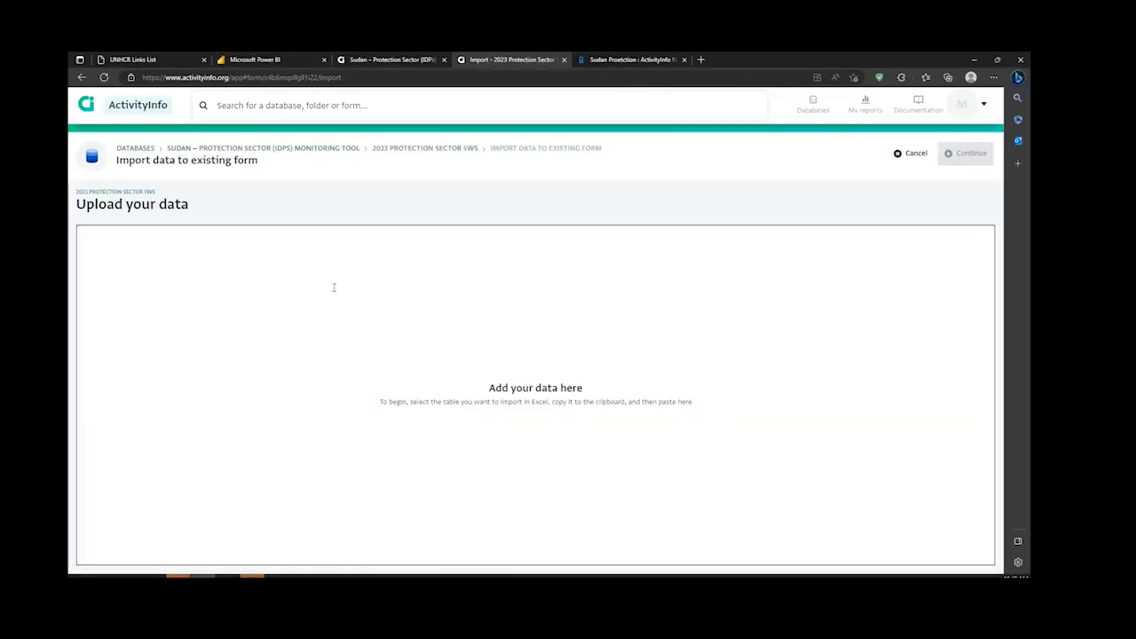
key("ctrl+v")
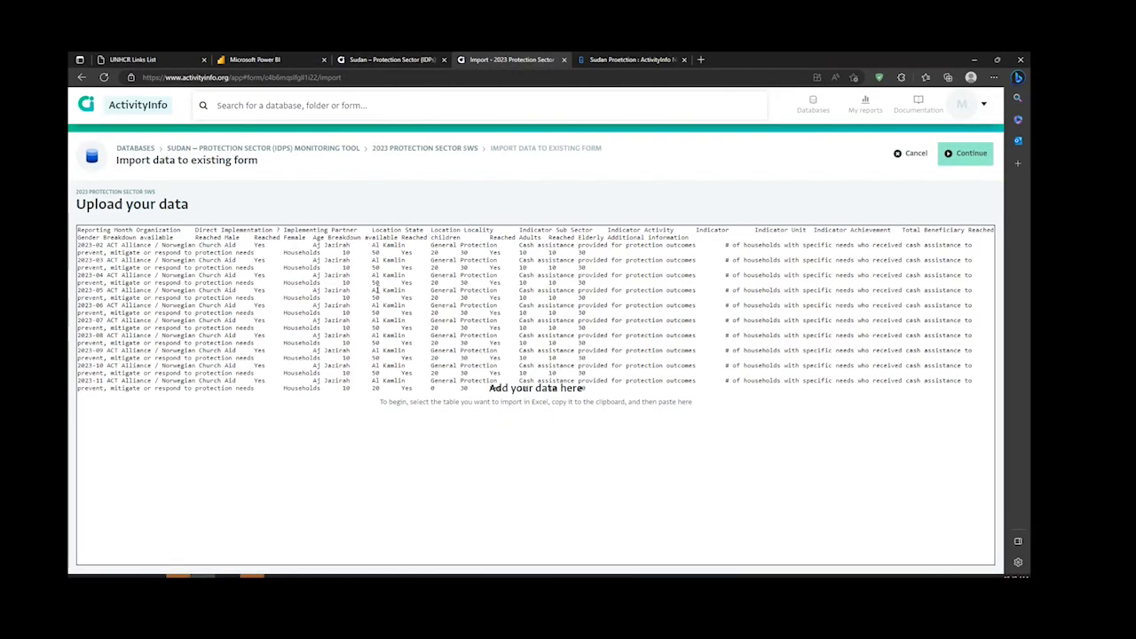
left_click(965, 158)
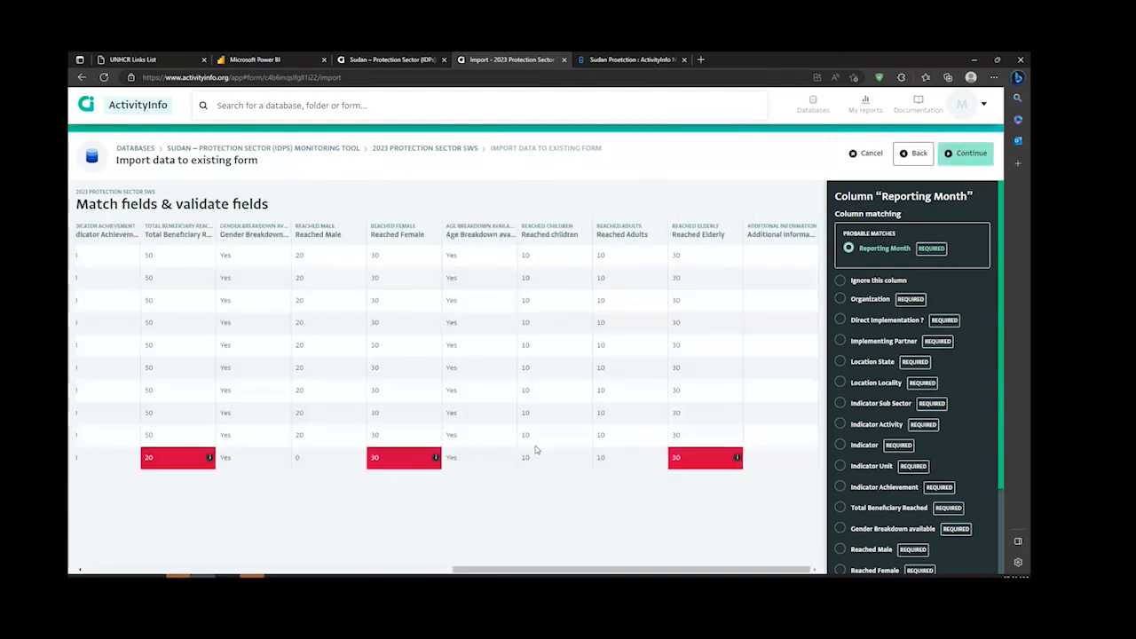
Step: Examine the 2023-11 row for validation errors in the beneficiary, gender and age figures, and cancel the import
scroll(537, 451, "left", 15)
scroll(361, 354, "right", 13)
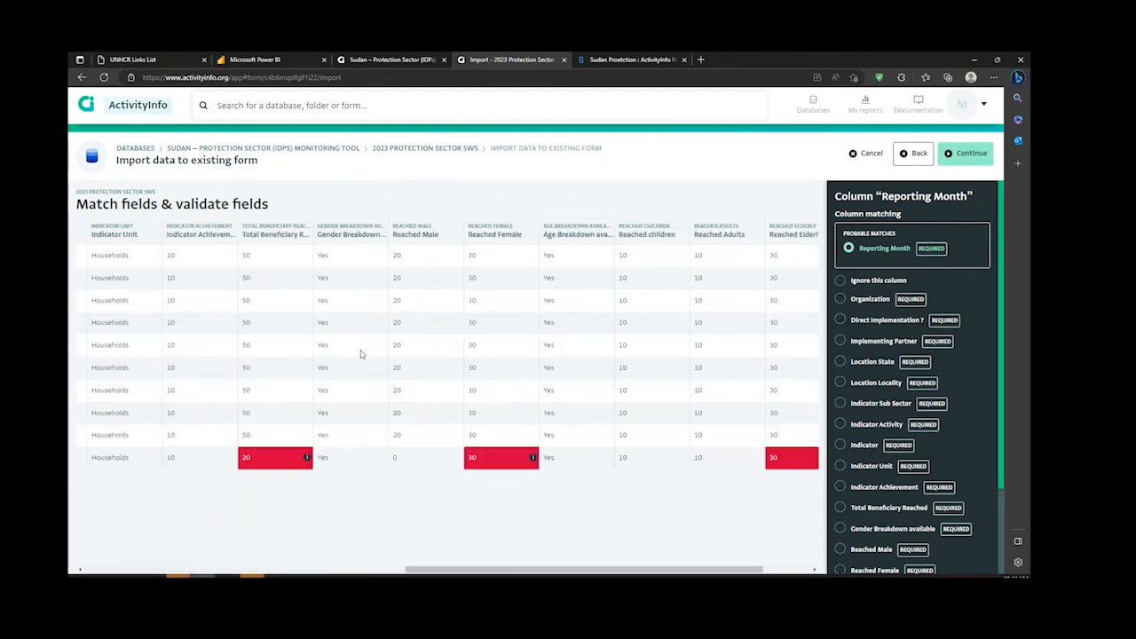
scroll(361, 355, "right", 3)
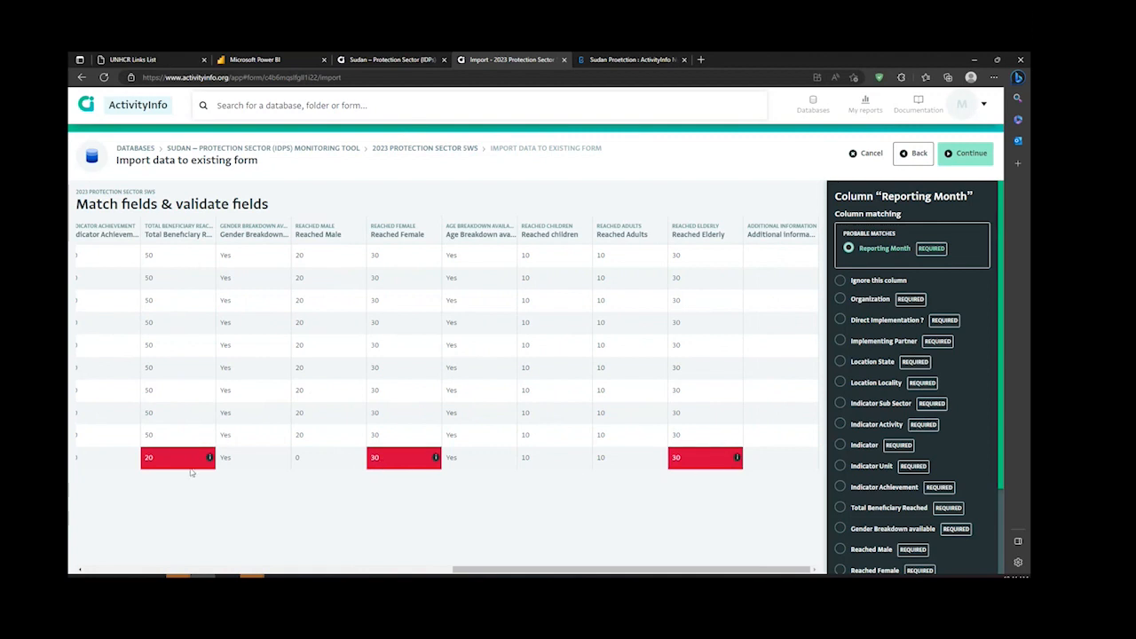
scroll(246, 472, "left", 10)
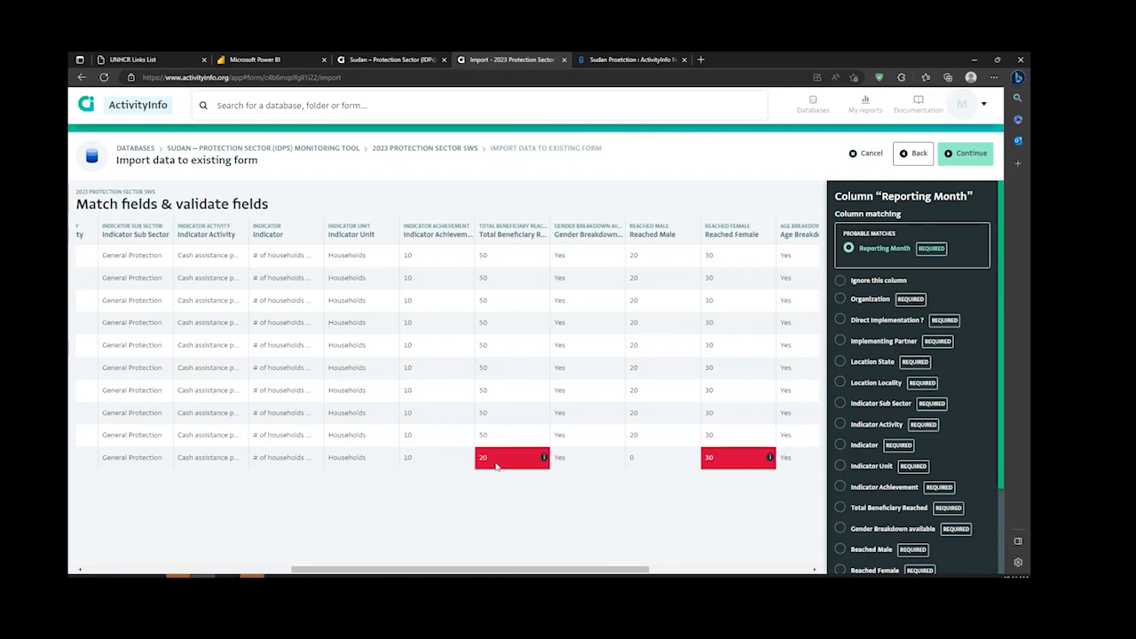
scroll(507, 467, "right", 2)
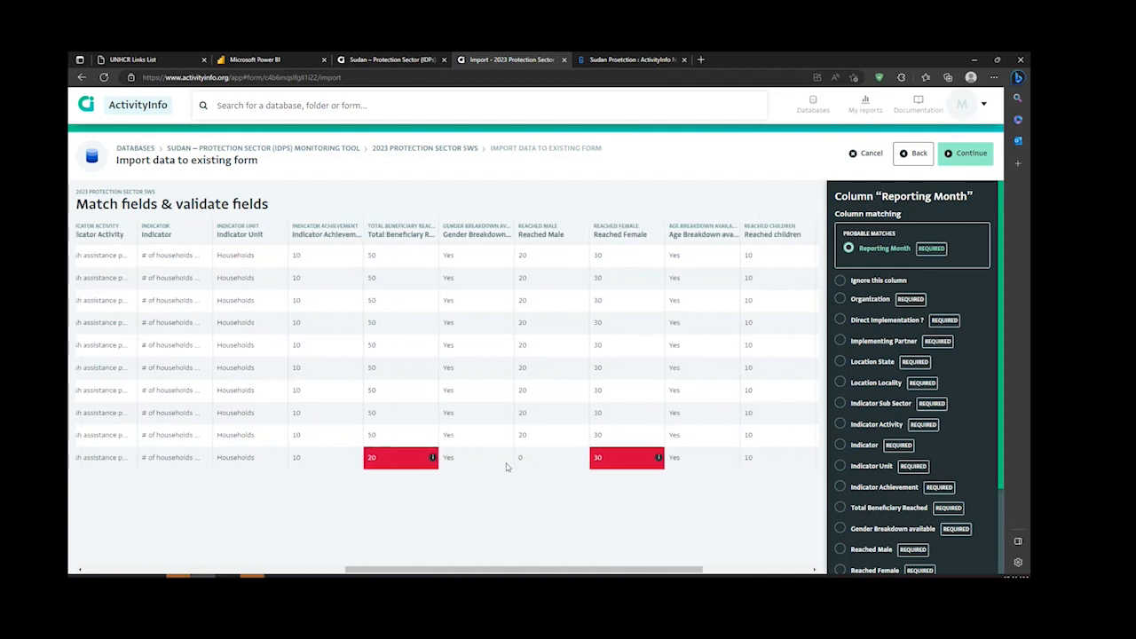
scroll(507, 467, "right", 2)
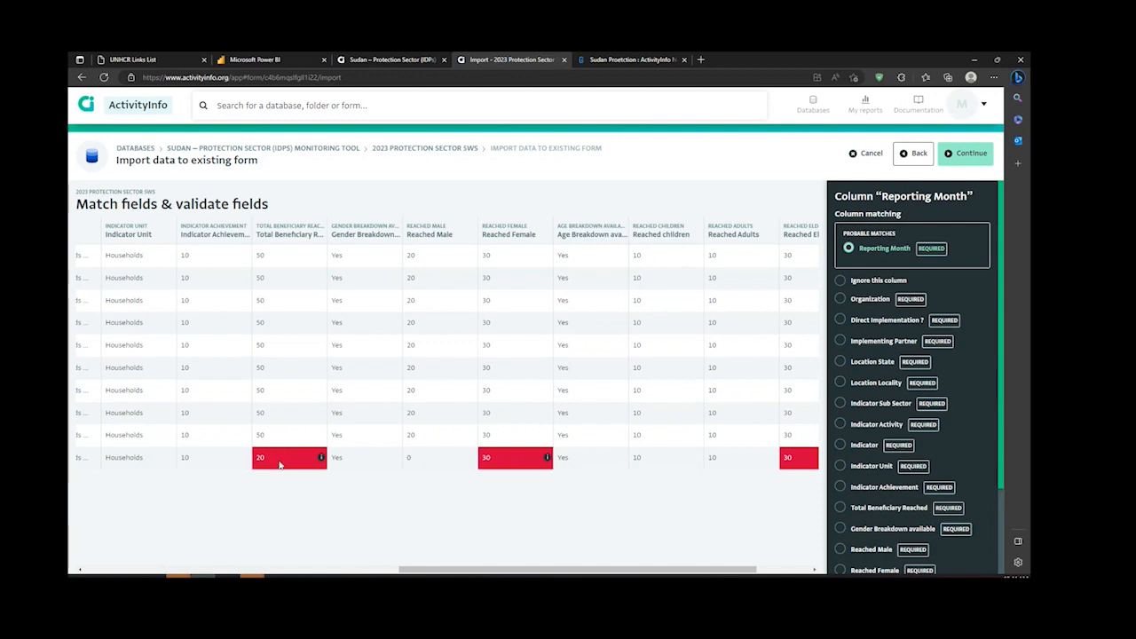
scroll(360, 466, "right", 3)
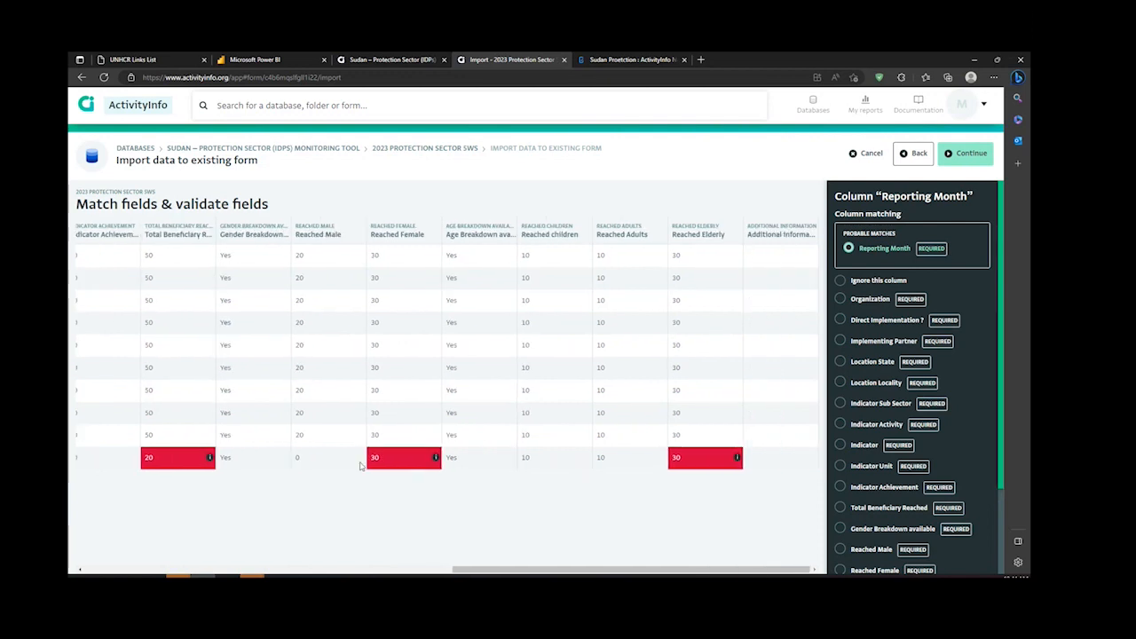
scroll(361, 465, "left", 10)
left_click(915, 152)
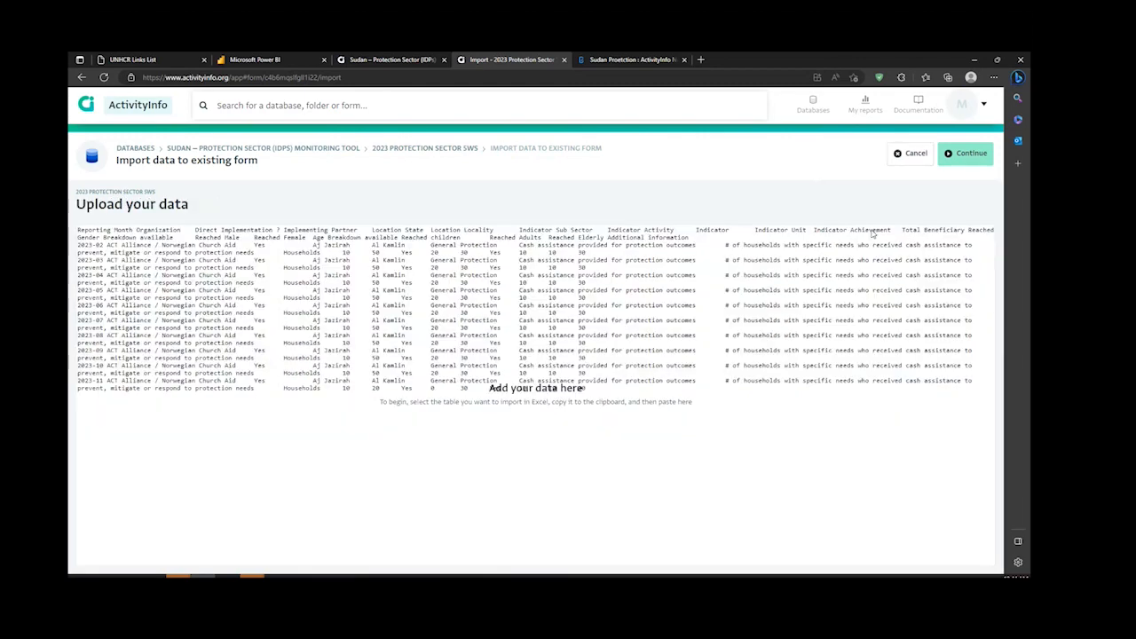
left_click(916, 153)
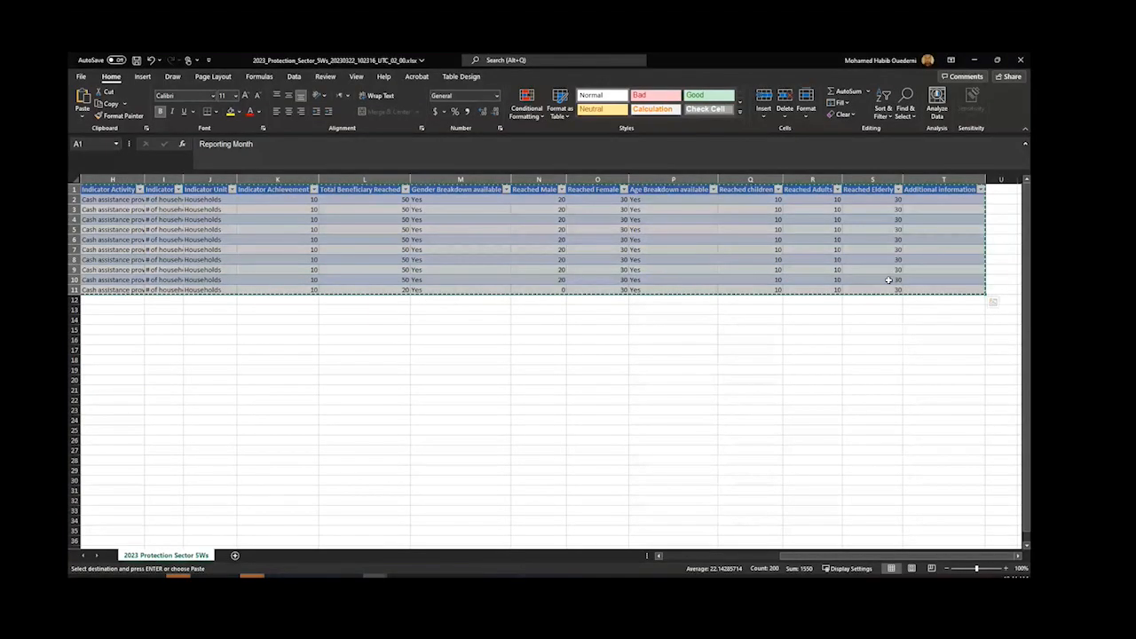
Step: Undo the Reached Male and Total Beneficiary Reached edits in row 11 of the Excel table
left_click(445, 292)
left_click(485, 323)
key("ctrl+z")
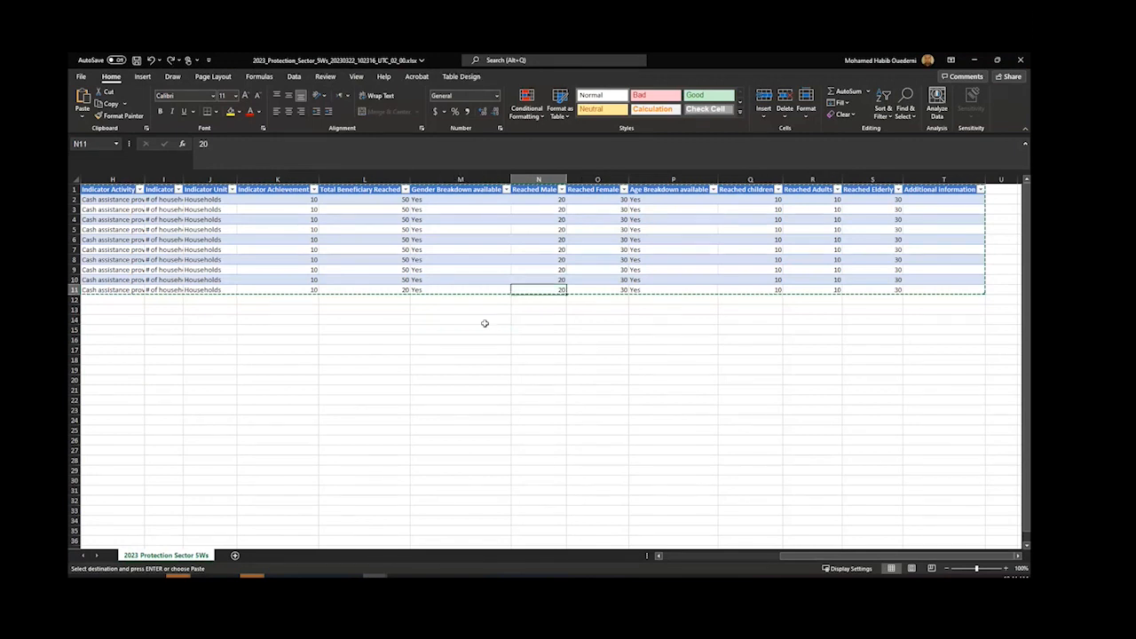
key("ctrl+z")
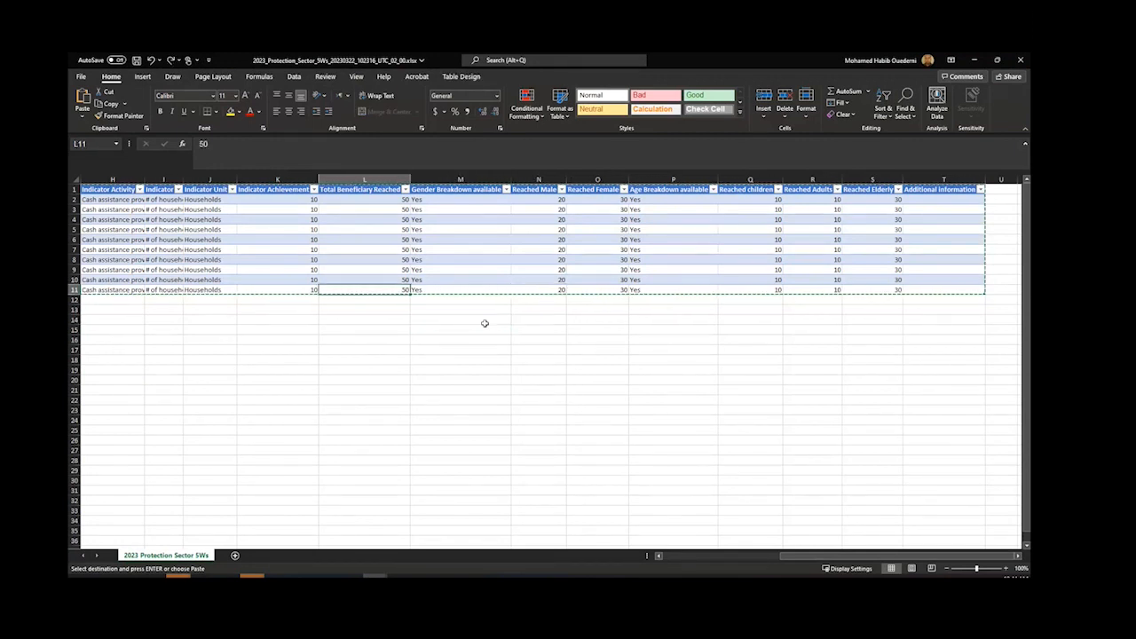
Step: Copy the whole corrected Excel table from the Reporting Month header through the Additional Information column
left_click(107, 188)
scroll(105, 182, "left", 5)
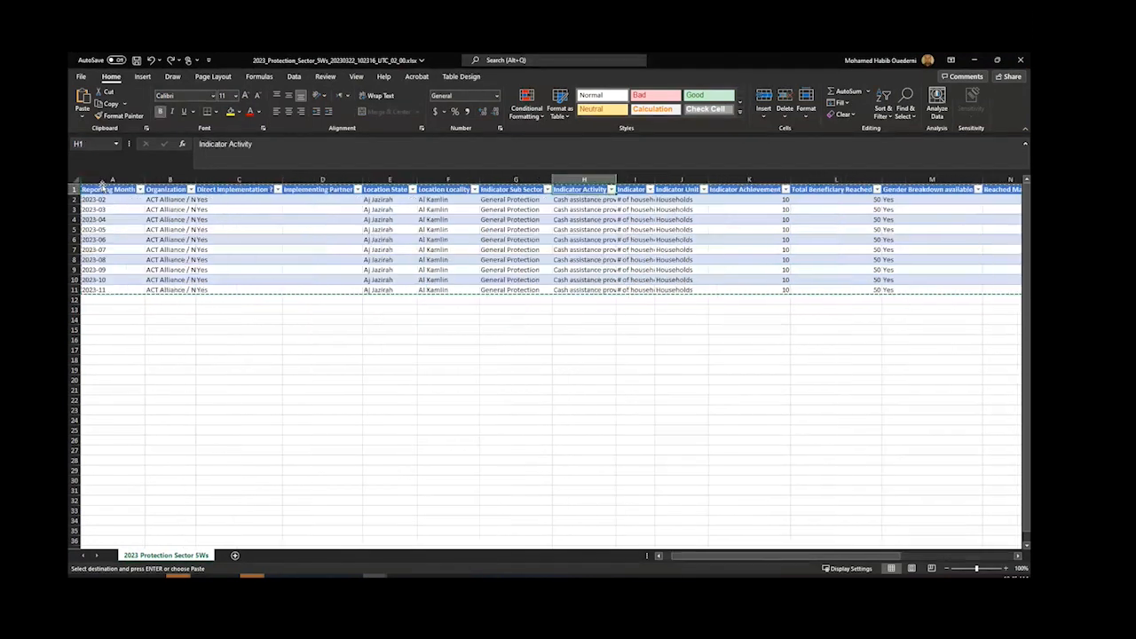
left_click(103, 190)
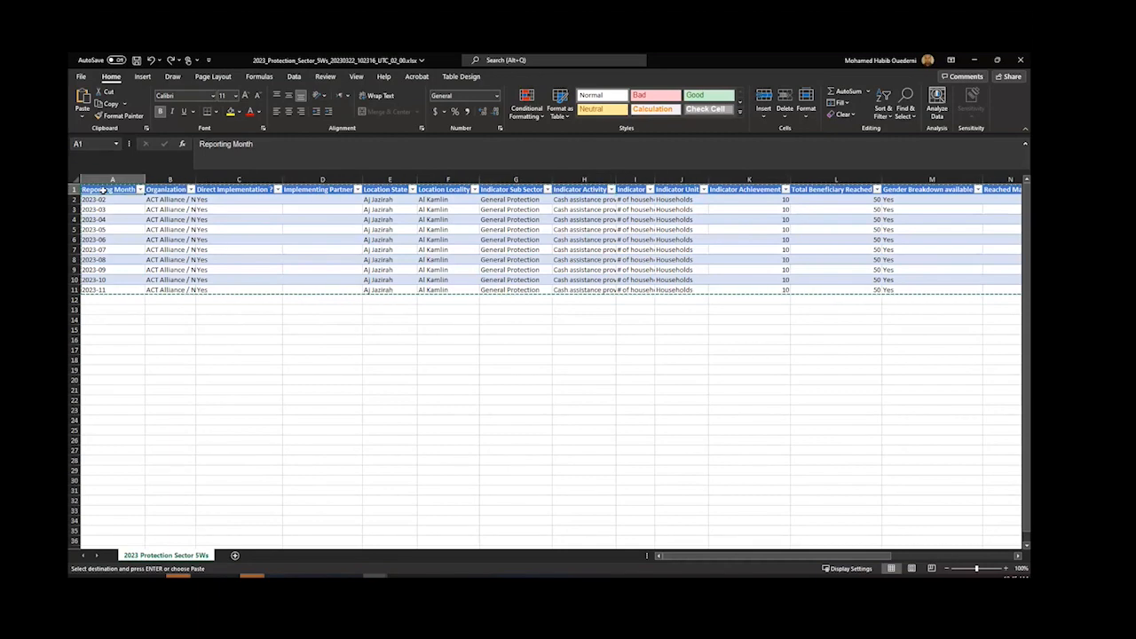
key("ctrl+shift+Right")
key("ctrl+shift+Down")
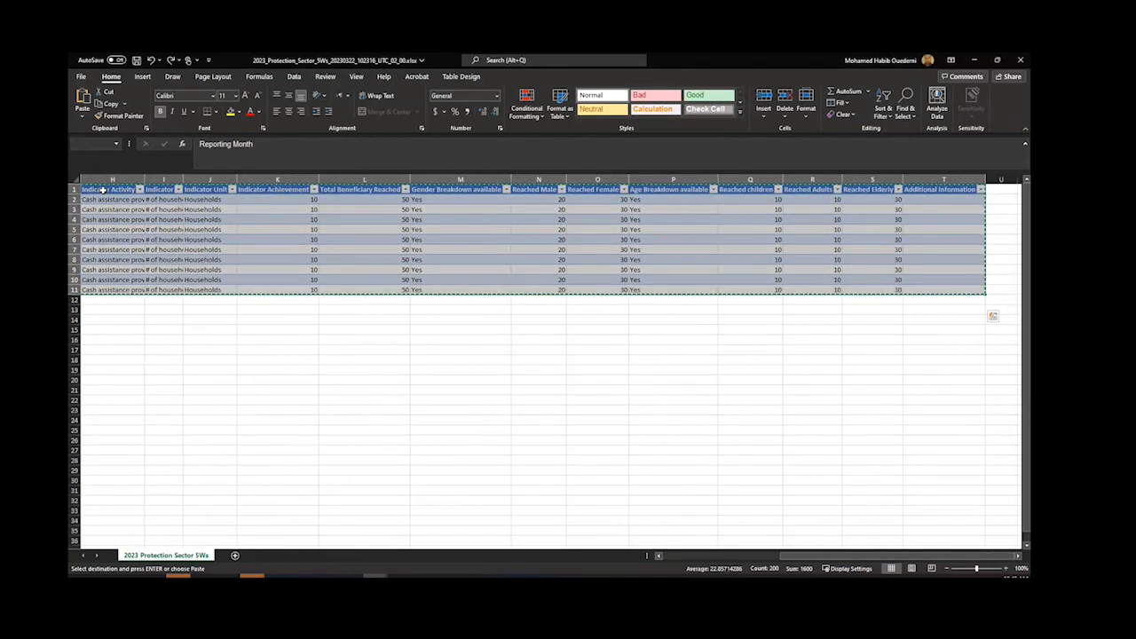
Step: Switch to ActivityInfo, open the form's data import, paste the corrected table and continue to field matching
key("alt+Tab")
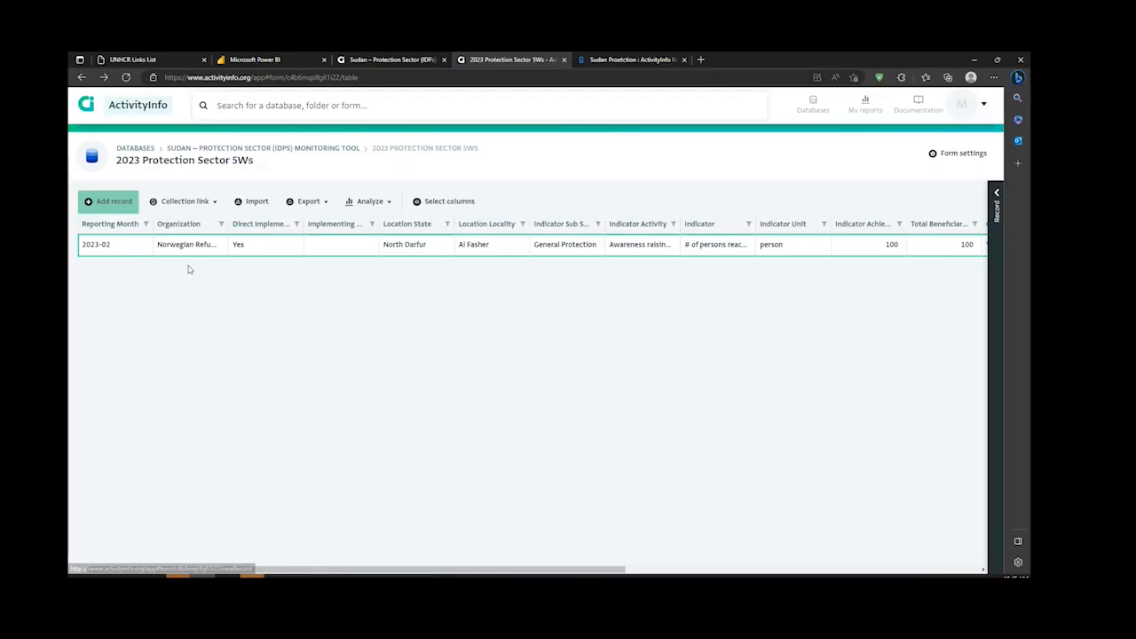
left_click(252, 201)
right_click(306, 320)
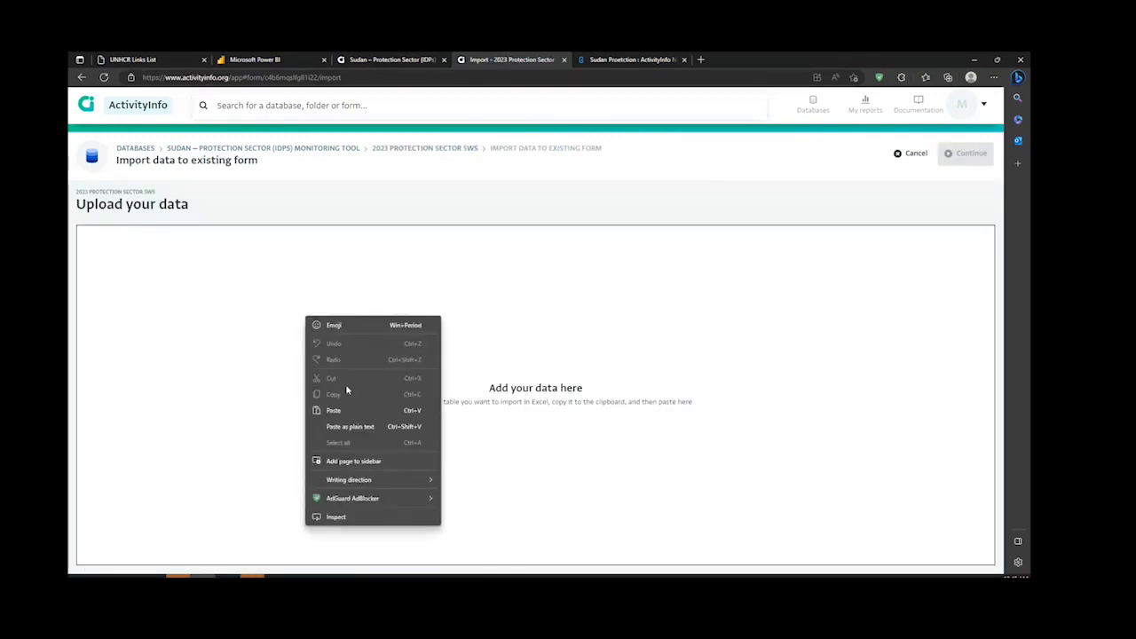
left_click(348, 408)
left_click_drag(696, 367, 79, 305)
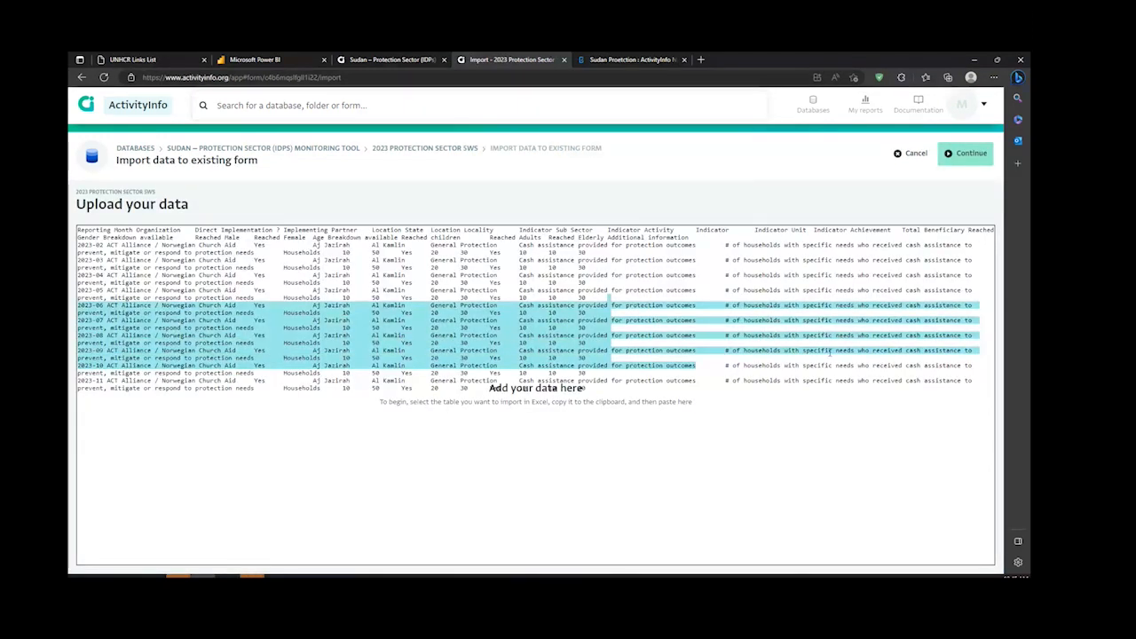
left_click(830, 353)
left_click(966, 153)
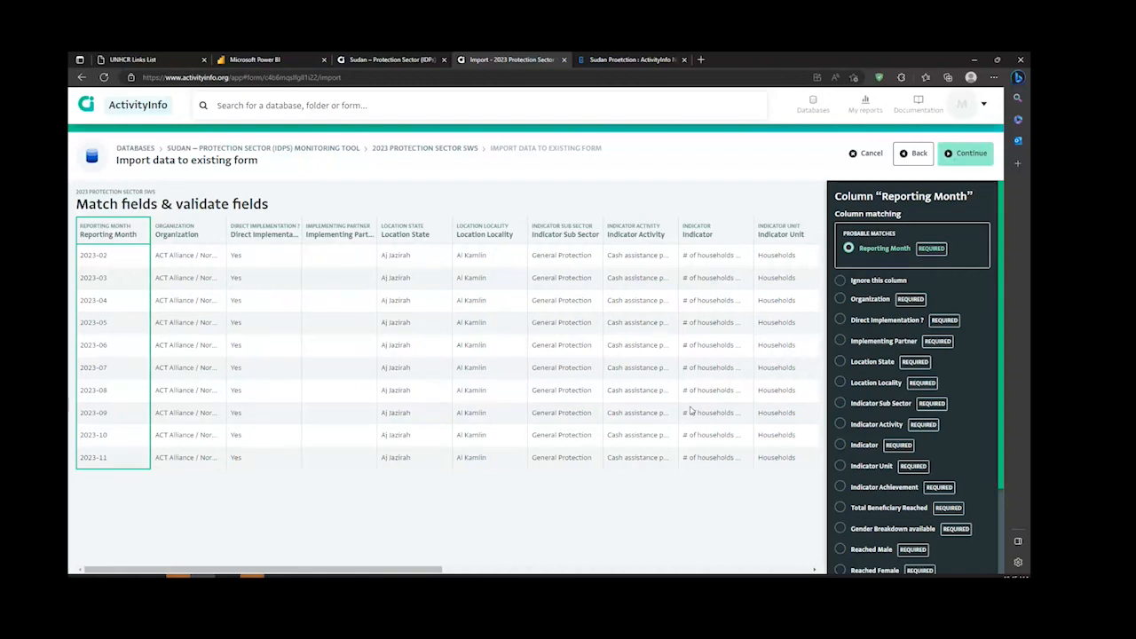
Step: Check the field matching and validation across all columns and continue to the review of records to import
scroll(684, 411, "right", 10)
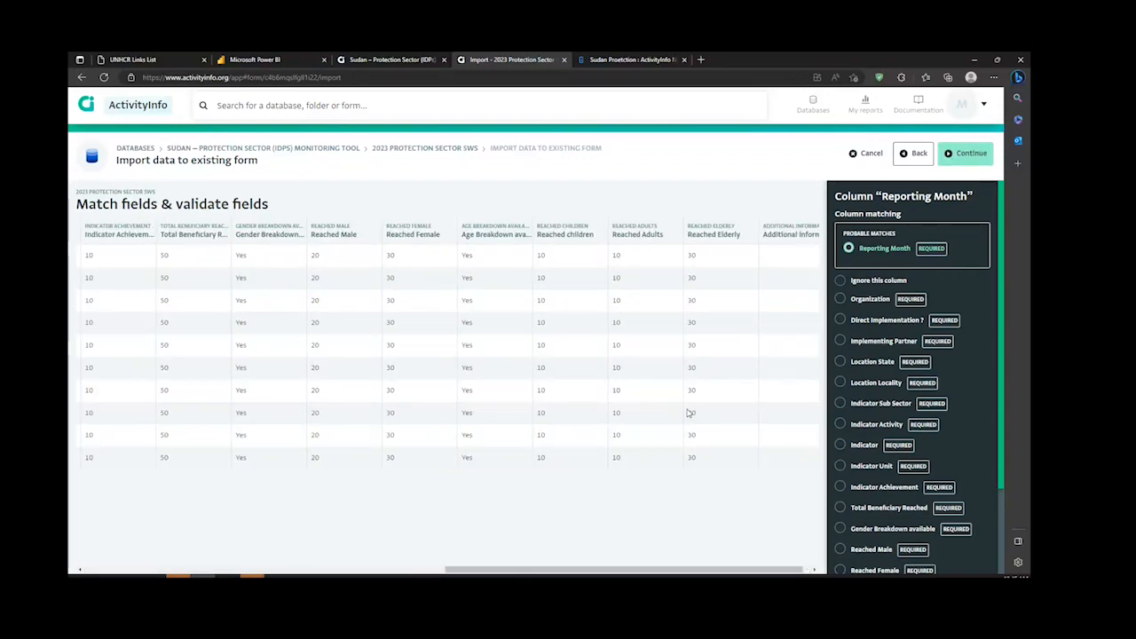
scroll(687, 412, "left", 10)
scroll(686, 413, "right", 5)
scroll(684, 420, "left", 5)
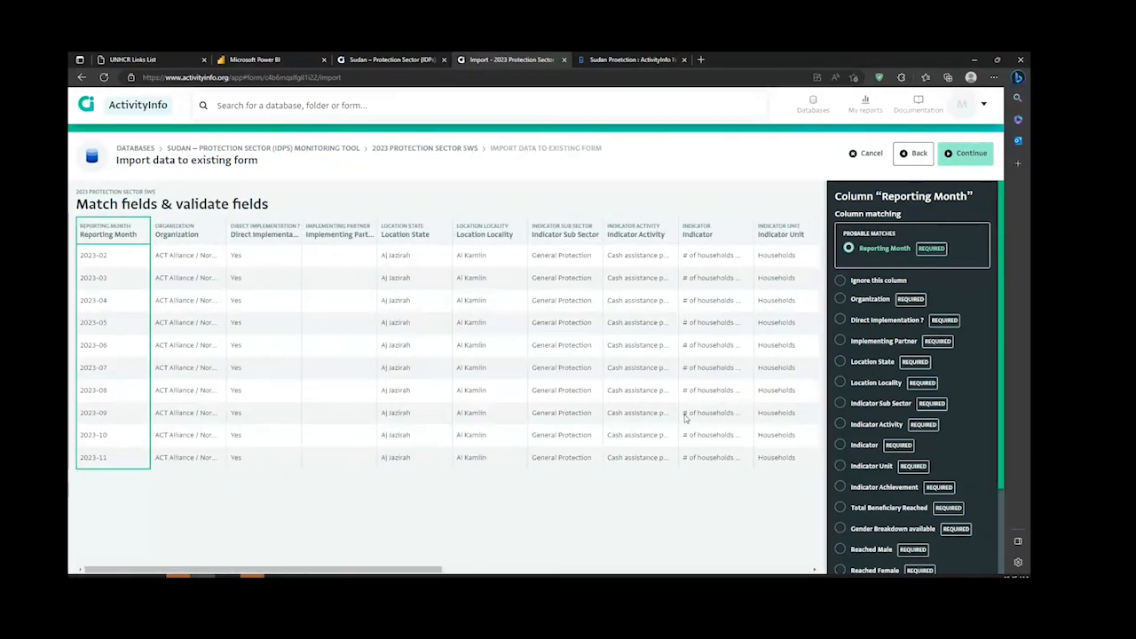
left_click(964, 155)
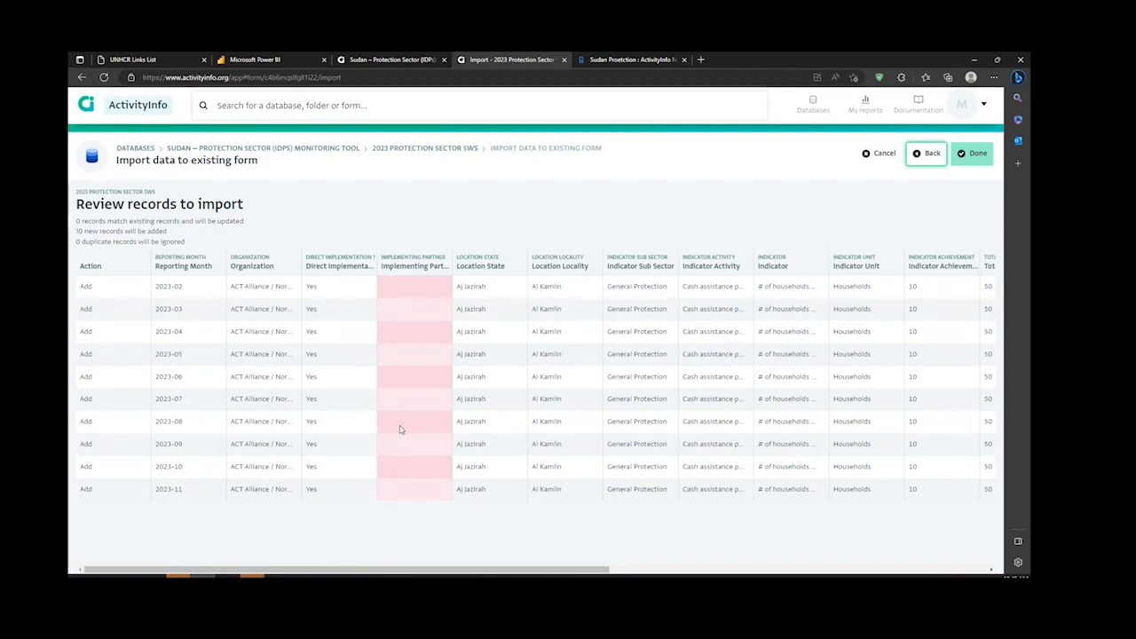
Step: Review the new records through the Additional Information column and complete the import
scroll(400, 430, "right", 5)
scroll(400, 430, "right", 3)
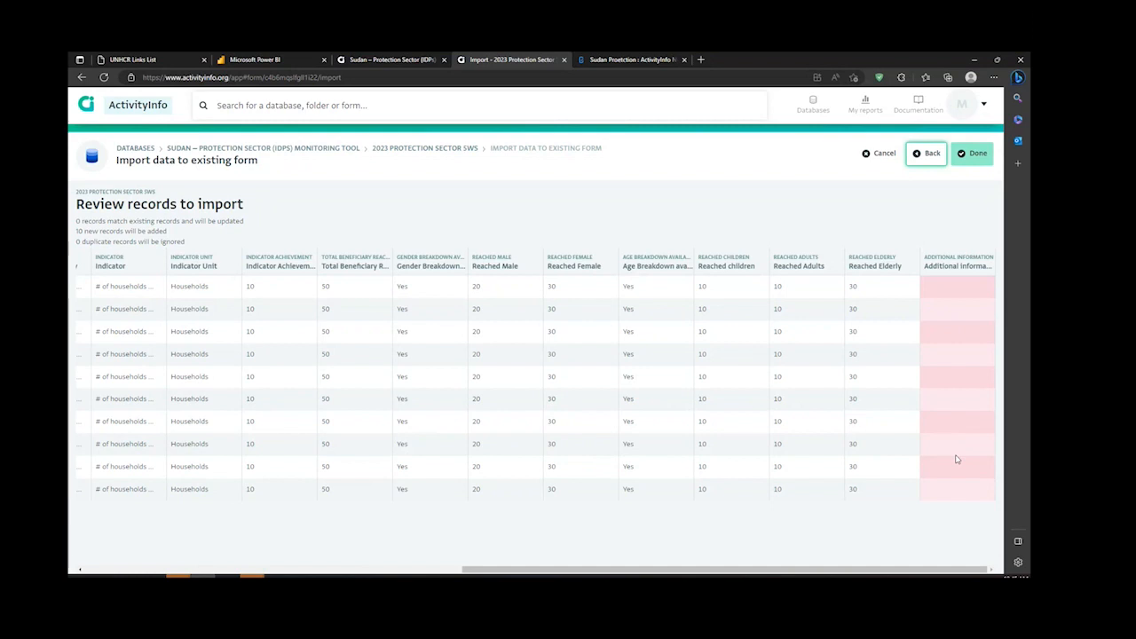
left_click(972, 154)
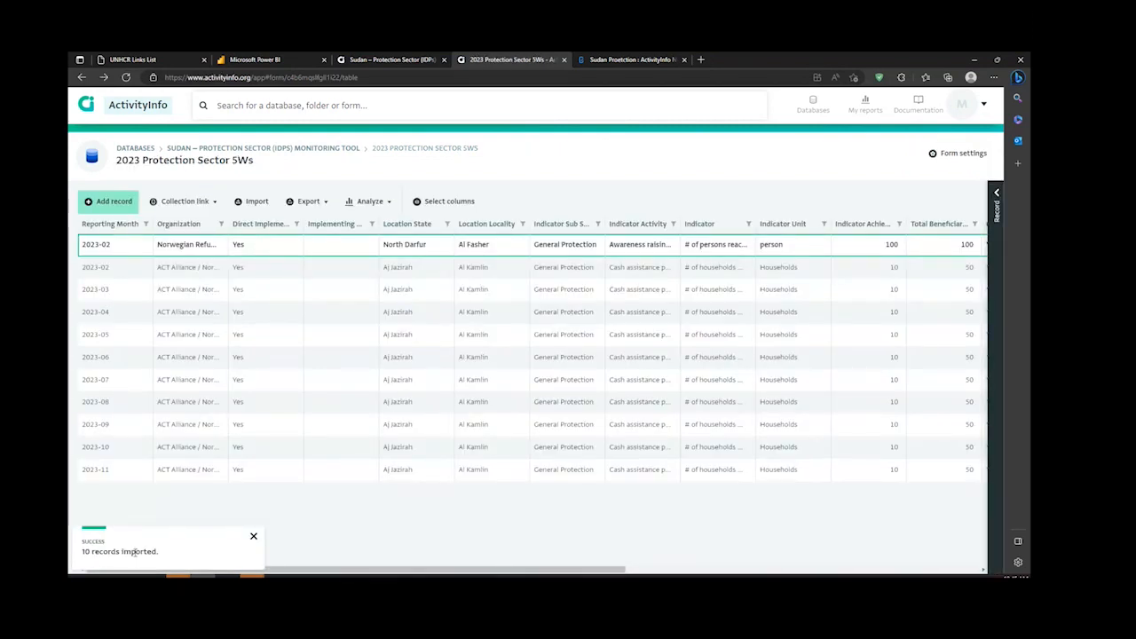
Step: Examine several imported records, viewing their details and the change history of the 2023-09 record, and collapse the record details
left_click(179, 315)
left_click(130, 275)
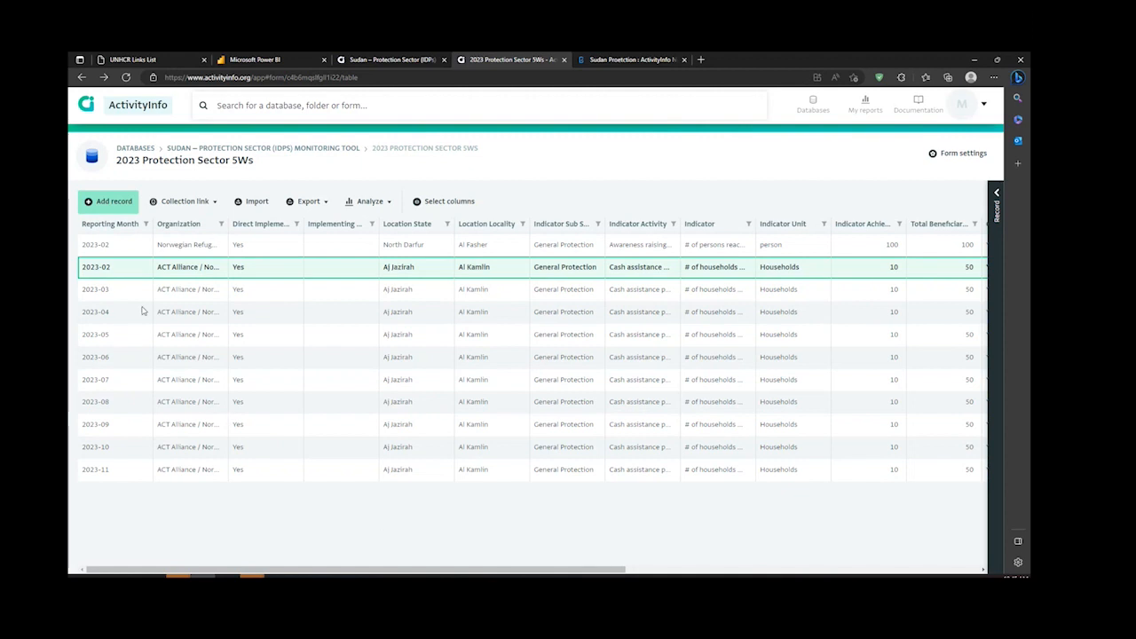
left_click(677, 380)
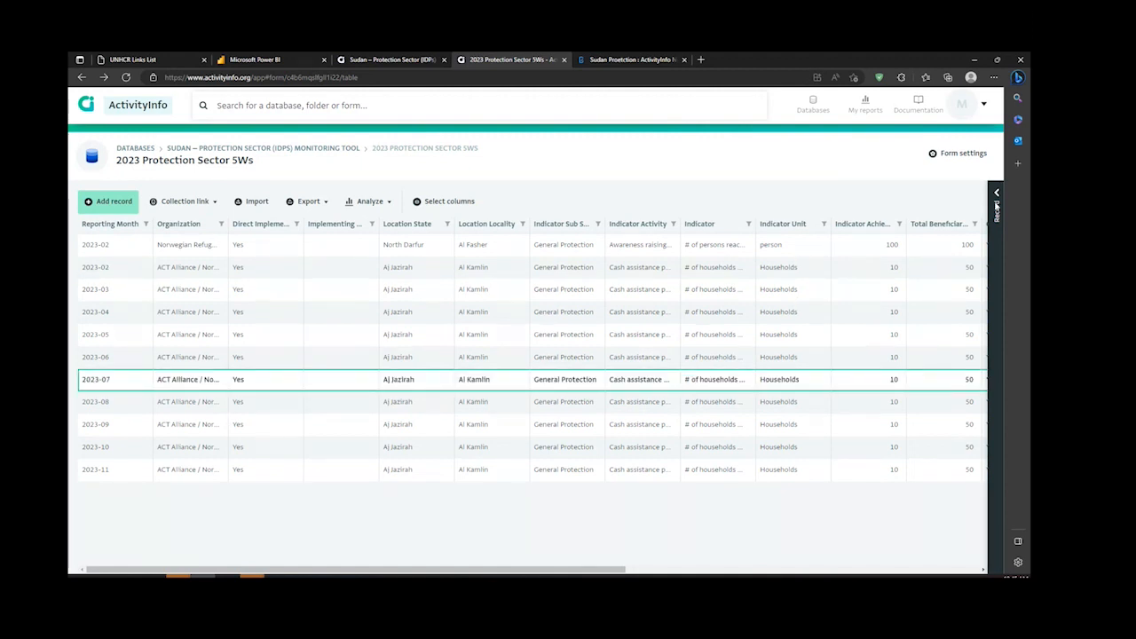
left_click(997, 208)
left_click(654, 358)
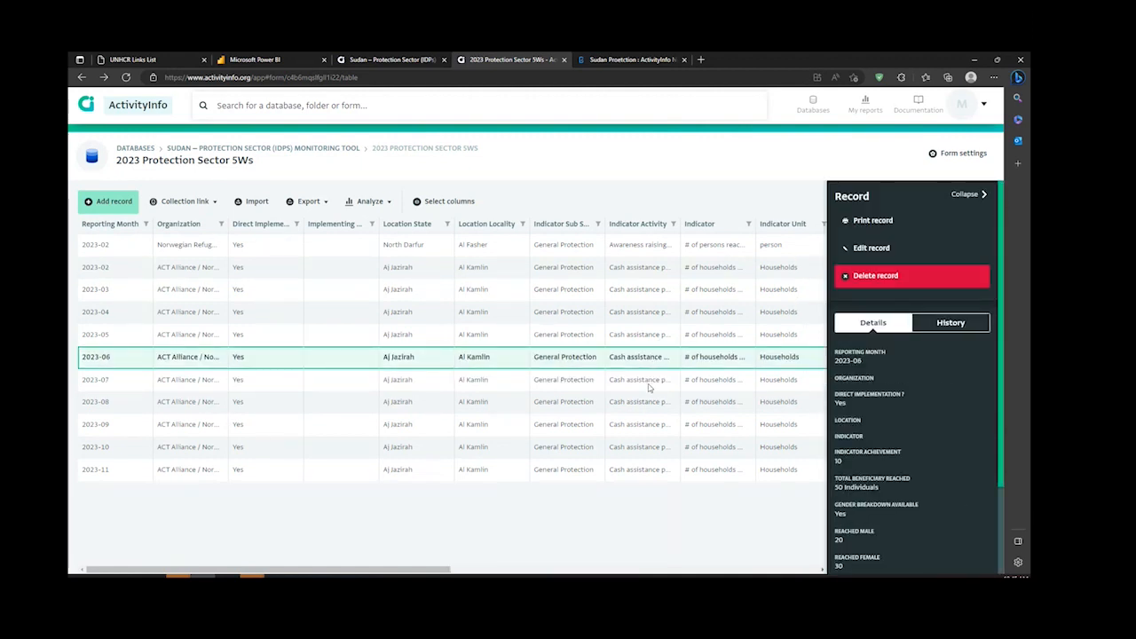
left_click(648, 401)
left_click(643, 428)
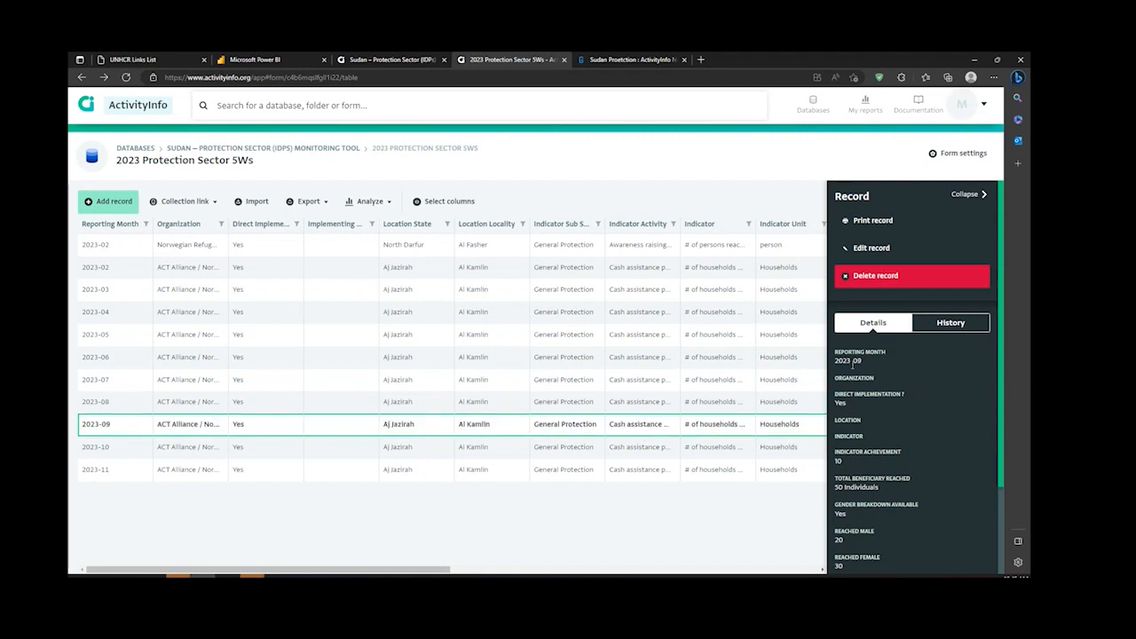
left_click(954, 323)
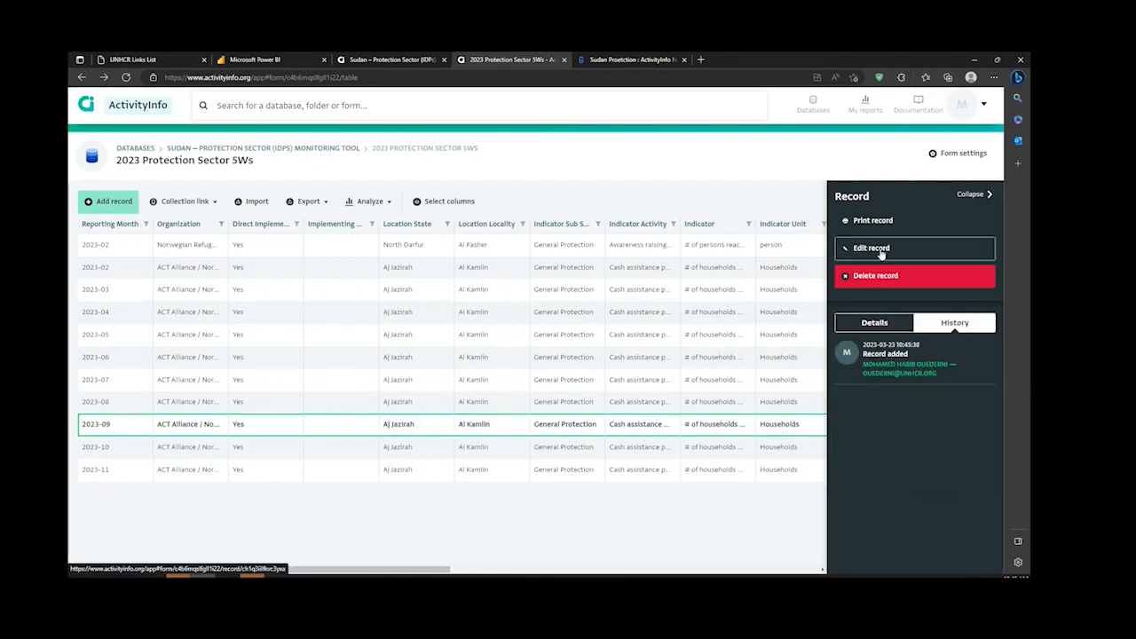
left_click(979, 195)
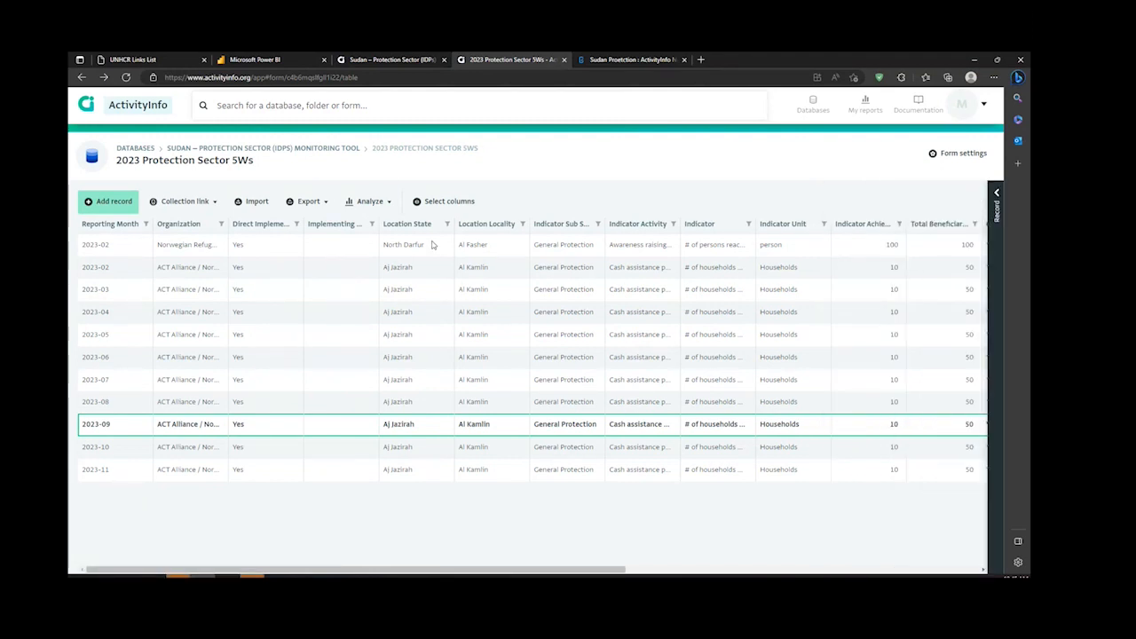
Step: Export the selected columns of the form's records and open the newly downloaded workbook in Excel
left_click(306, 201)
left_click(322, 237)
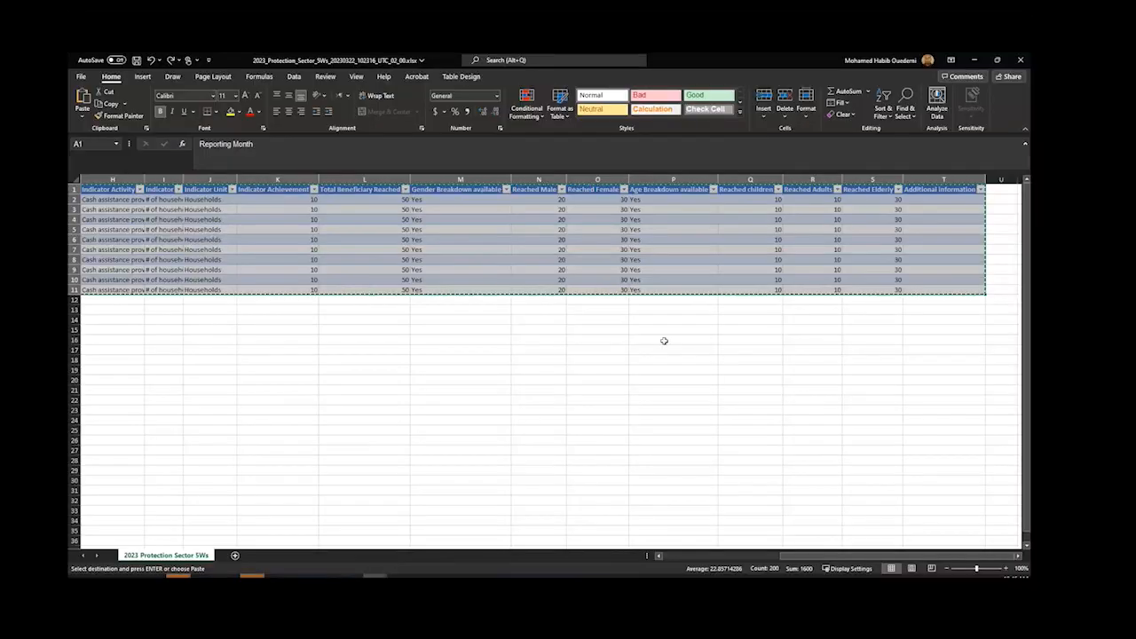
key("ctrl+c")
left_click(661, 348)
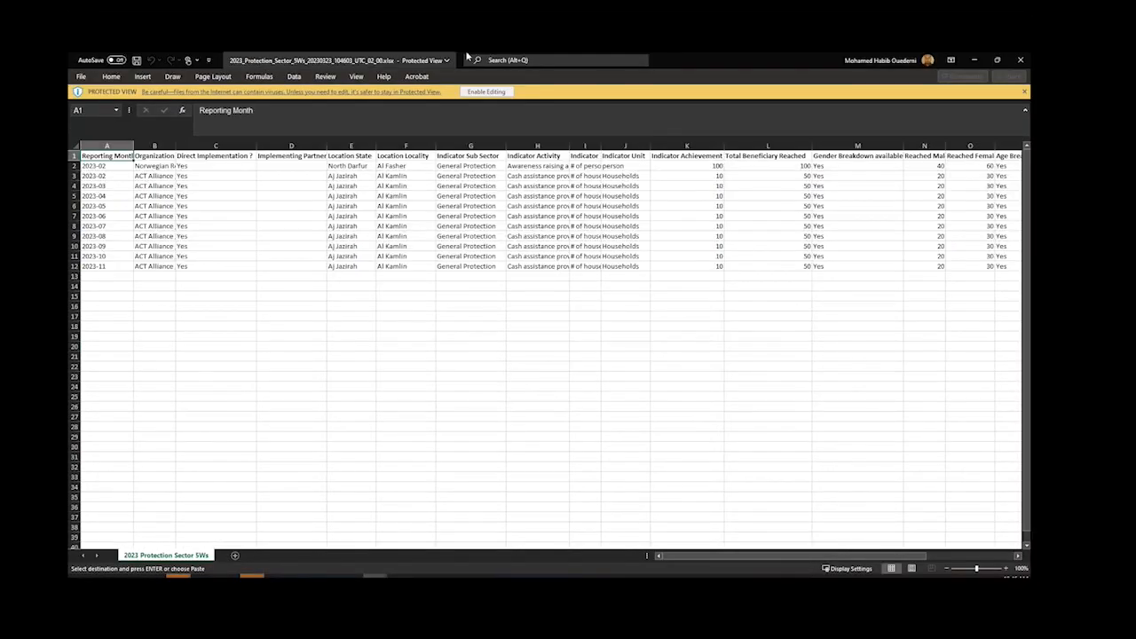
left_click(486, 91)
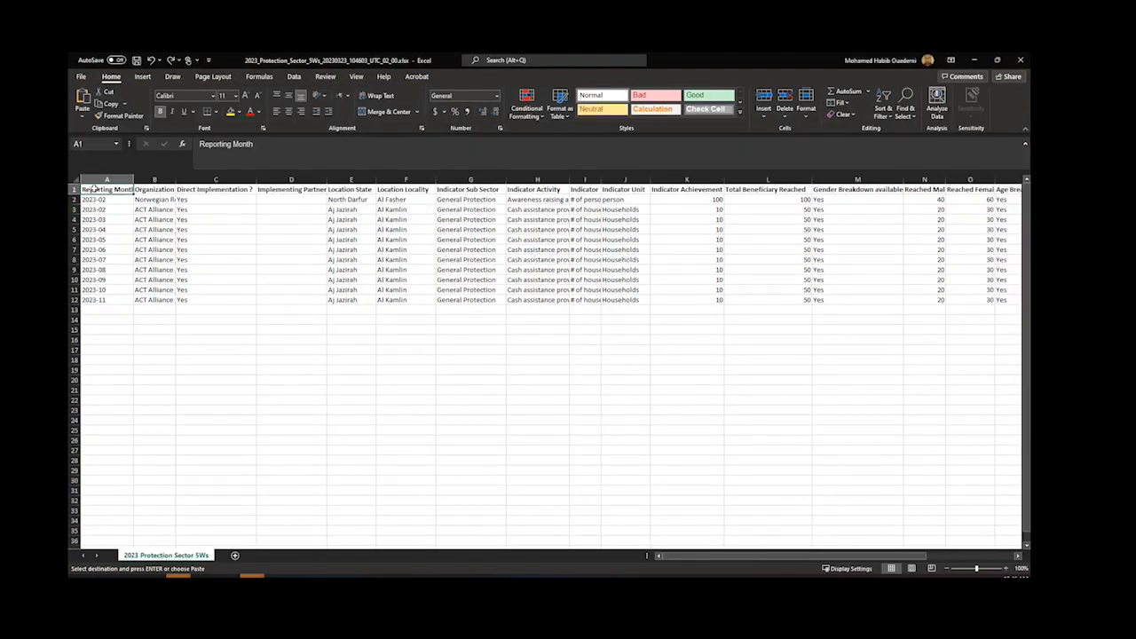
Step: Convert the exported data range from Reporting Month through Additional Information into an Excel table
key("ctrl+shift+Right")
key("ctrl+shift+Down")
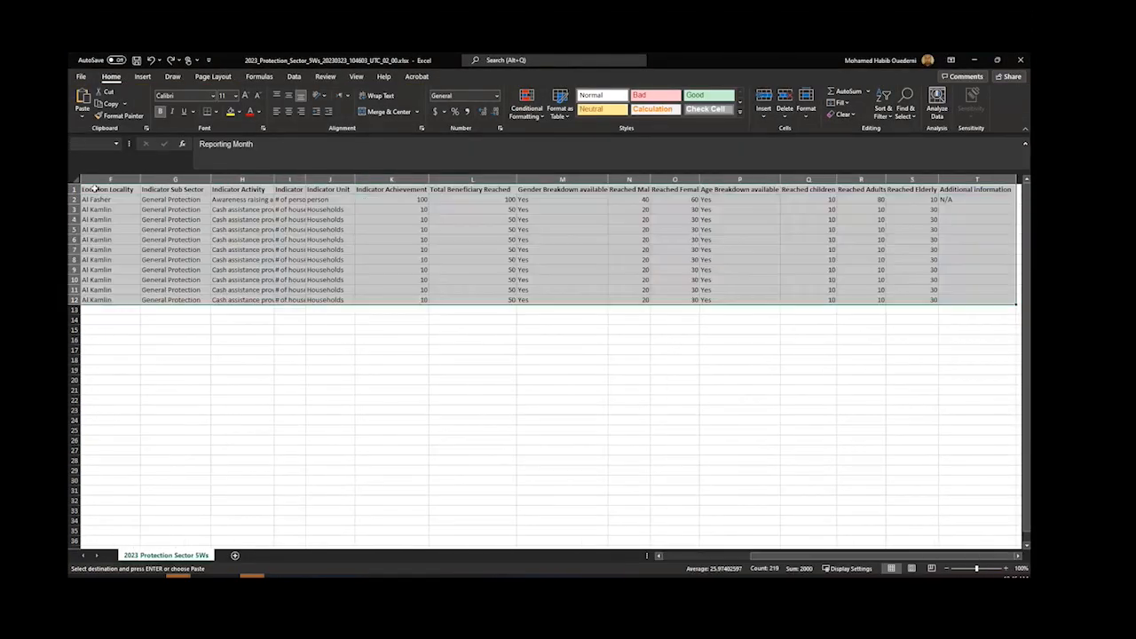
key("ctrl+t")
key("Return")
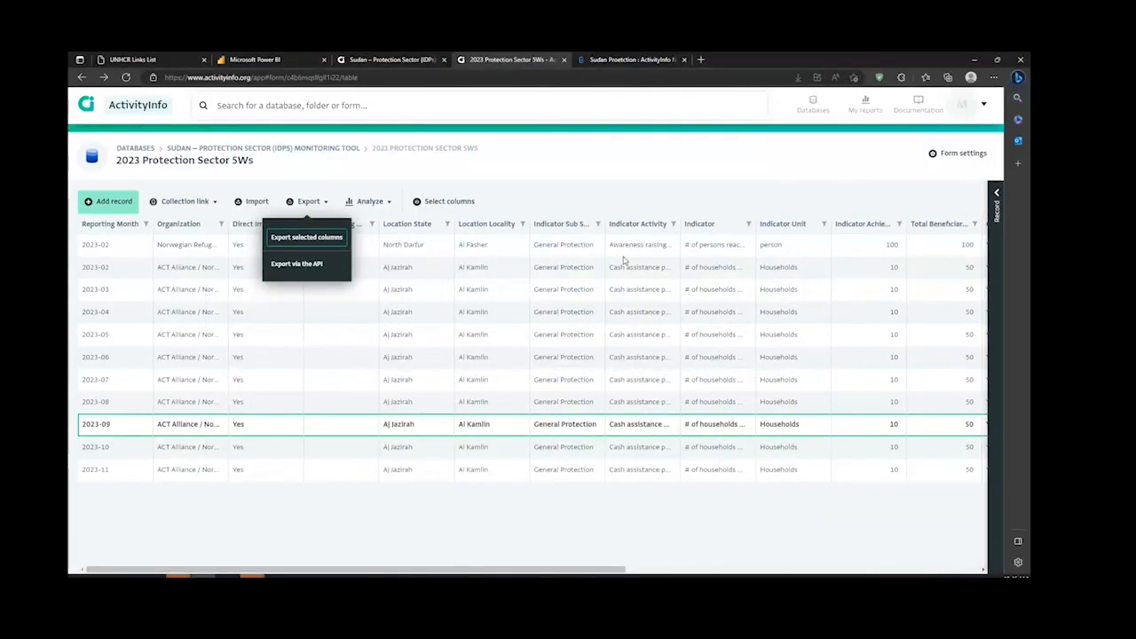
Step: Return to the ActivityInfo form and sort the records by Reporting Month, first ascending and finally descending
left_click(545, 177)
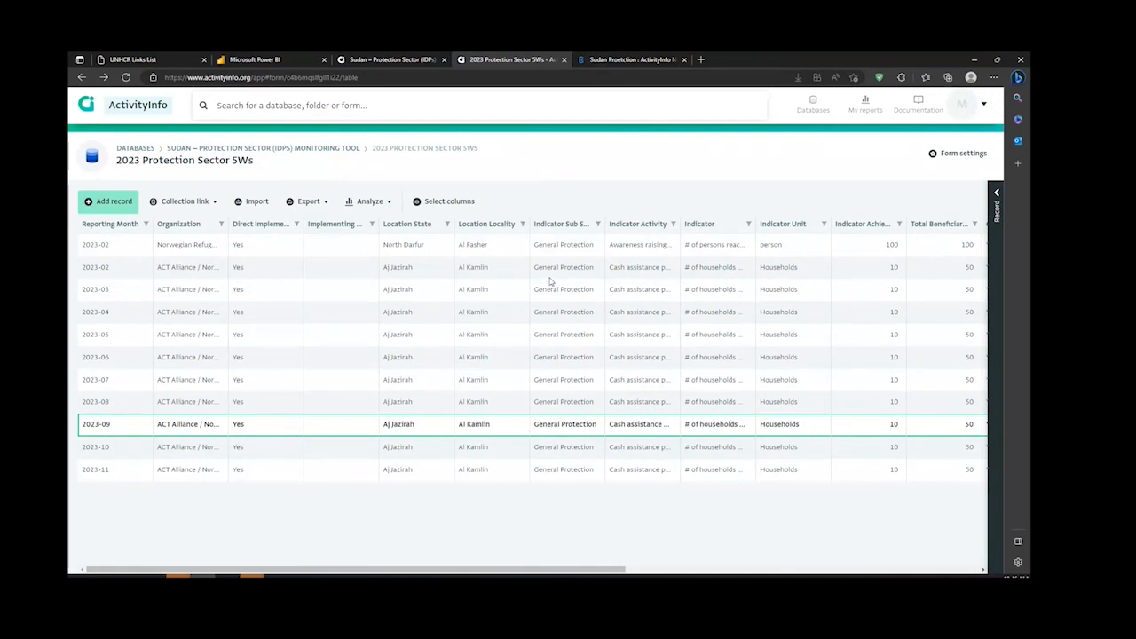
scroll(550, 285, "right", 3)
scroll(550, 284, "left", 4)
left_click(146, 224)
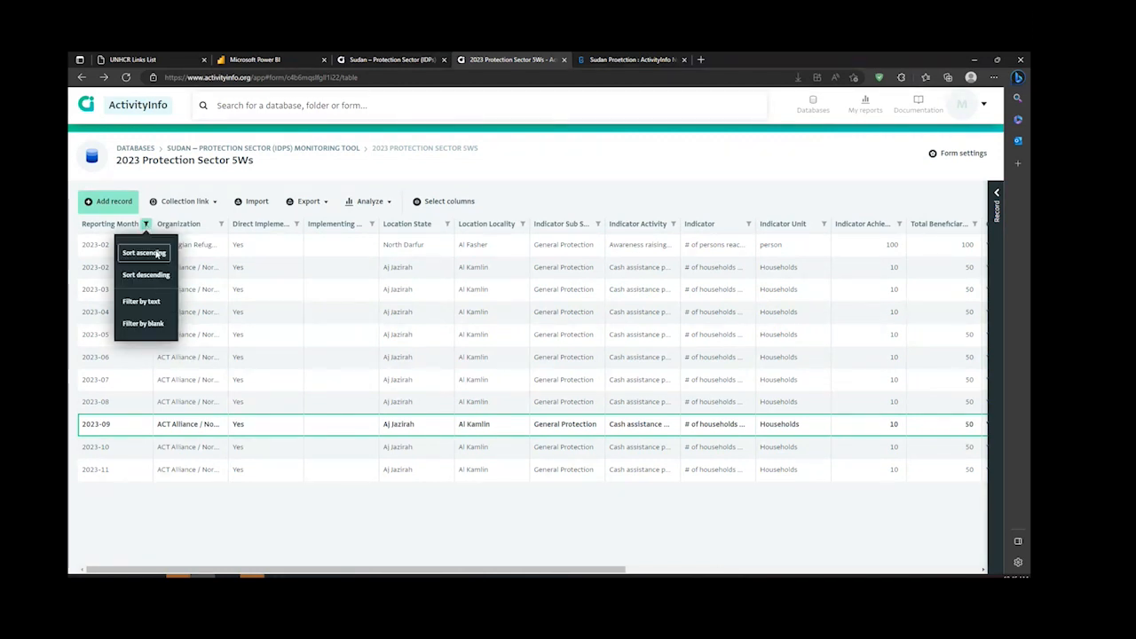
left_click(154, 253)
left_click(145, 224)
left_click(144, 274)
Step: Filter the records by the text "darf" in Location State, and clear all filters
left_click(146, 224)
left_click(221, 224)
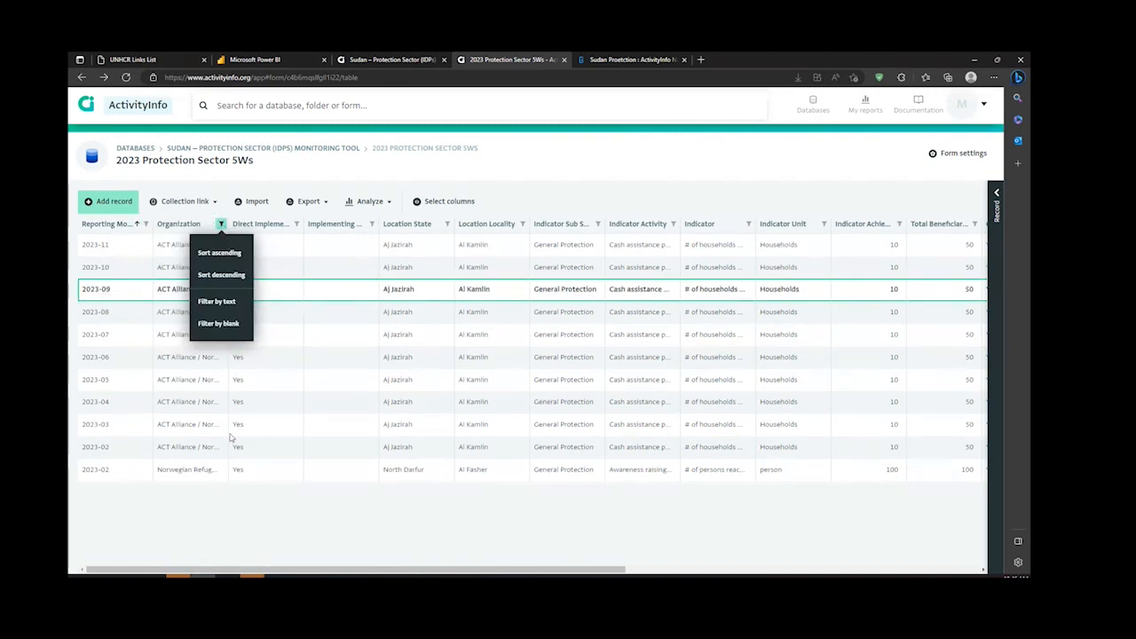
left_click(448, 224)
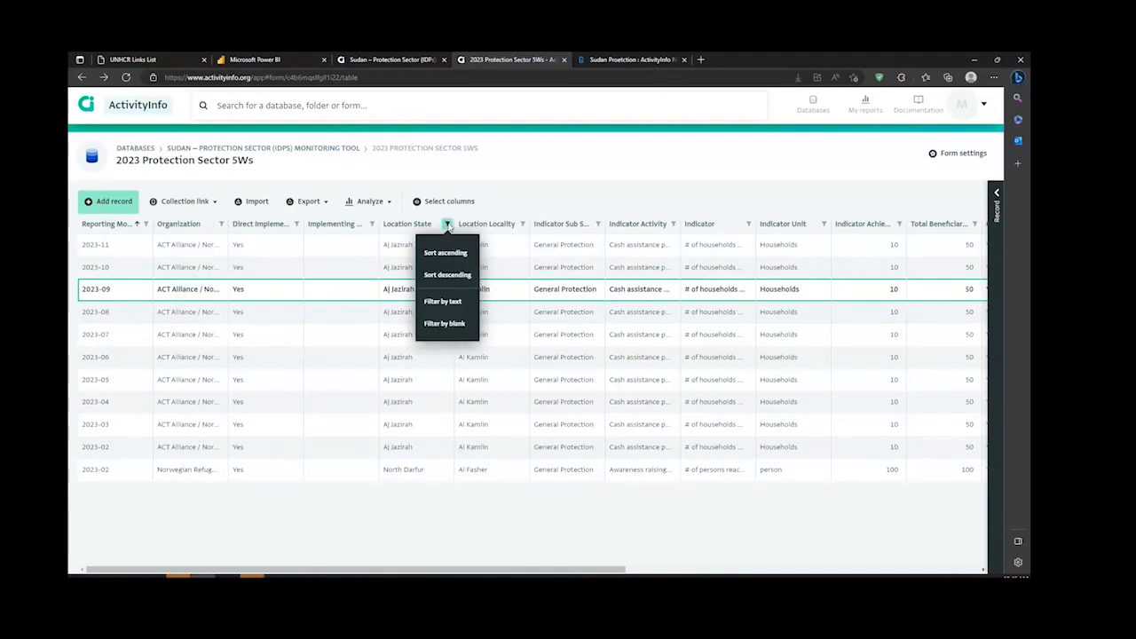
left_click(447, 301)
type("darf")
left_click(168, 280)
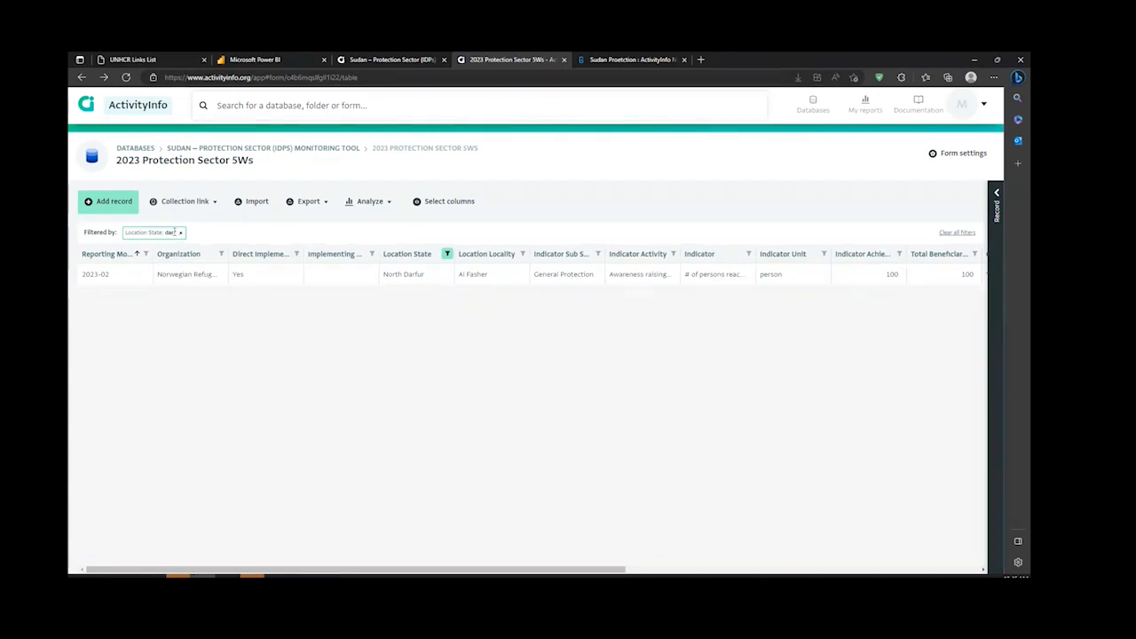
left_click(956, 233)
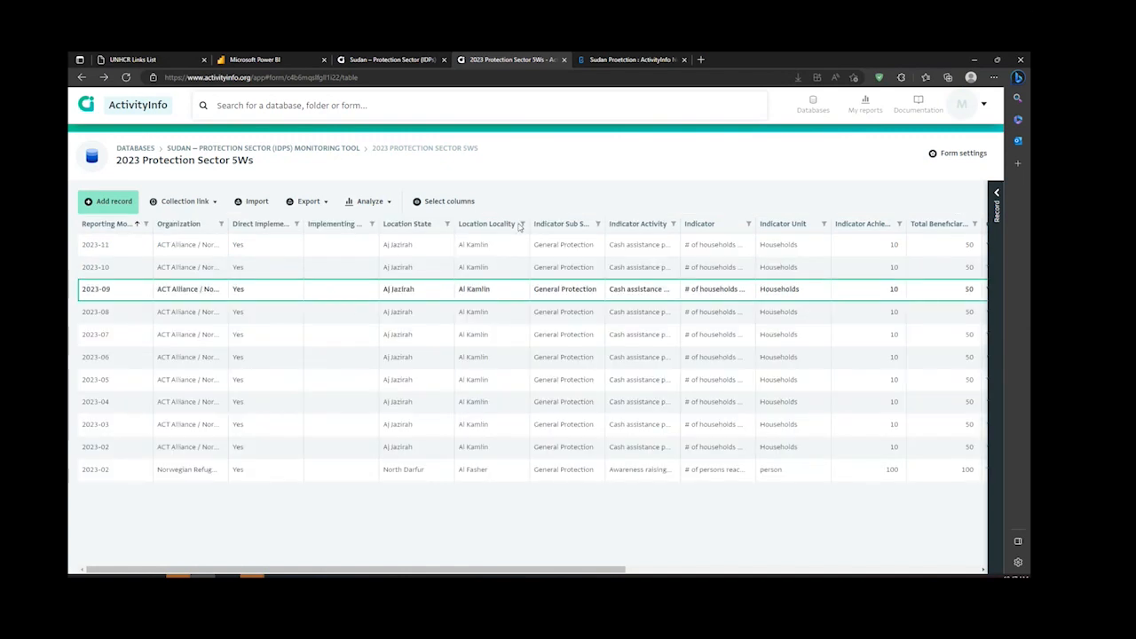
left_click(748, 225)
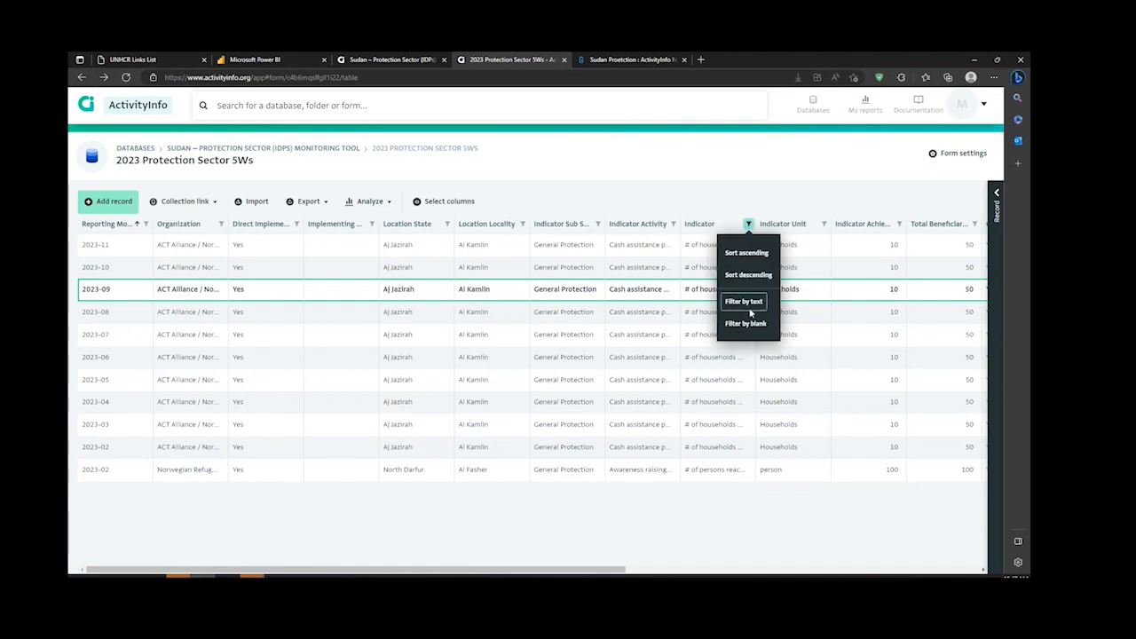
left_click(768, 187)
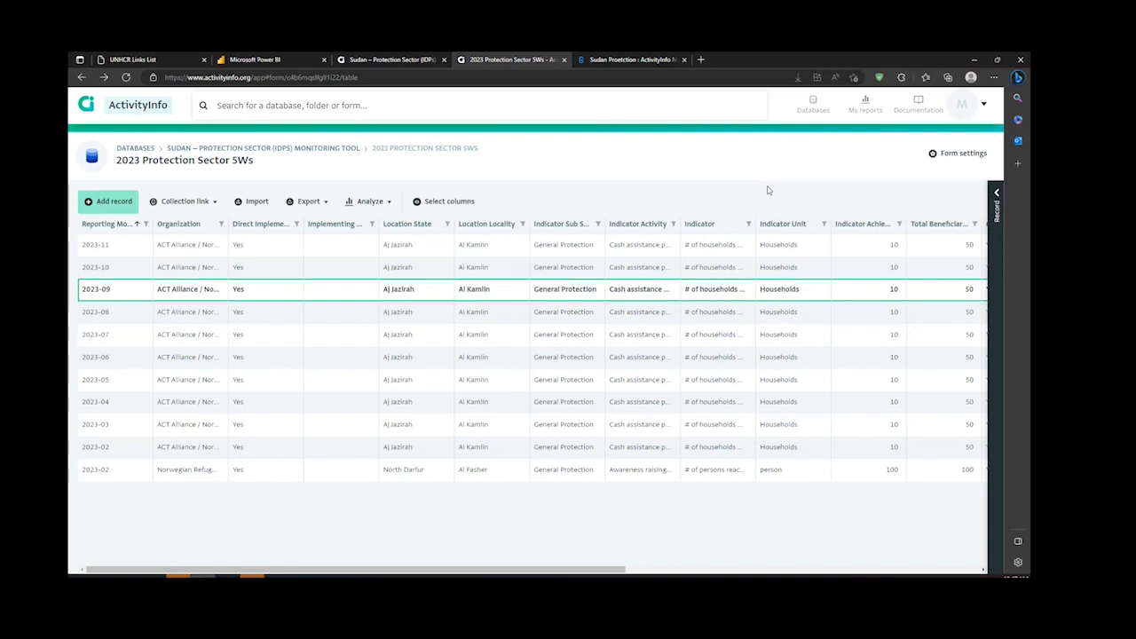
left_click(297, 223)
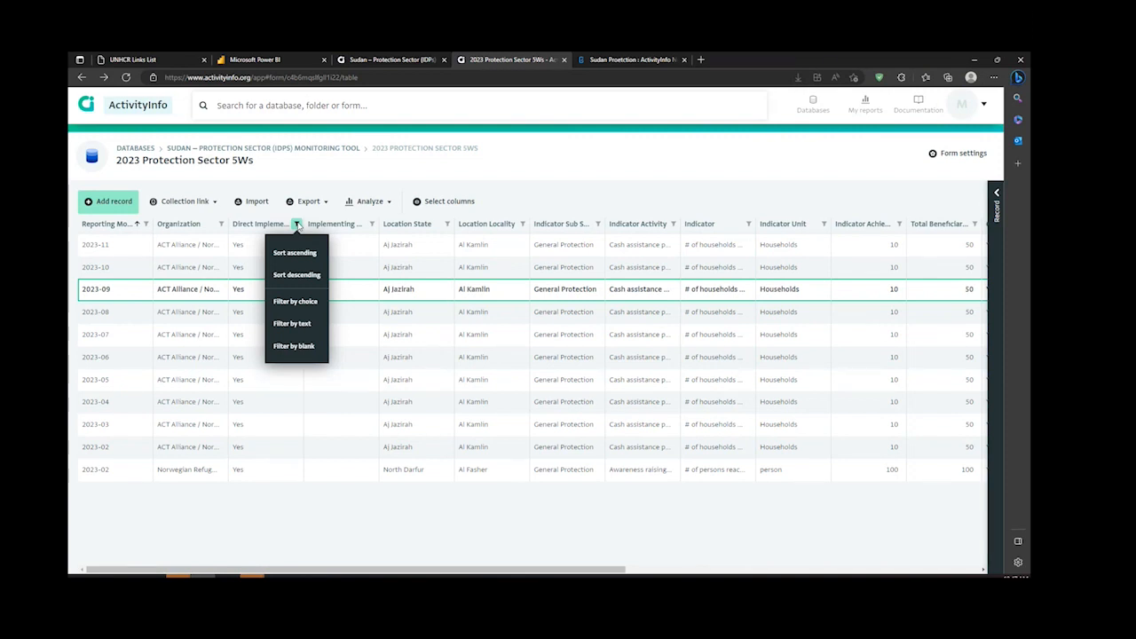
left_click(296, 507)
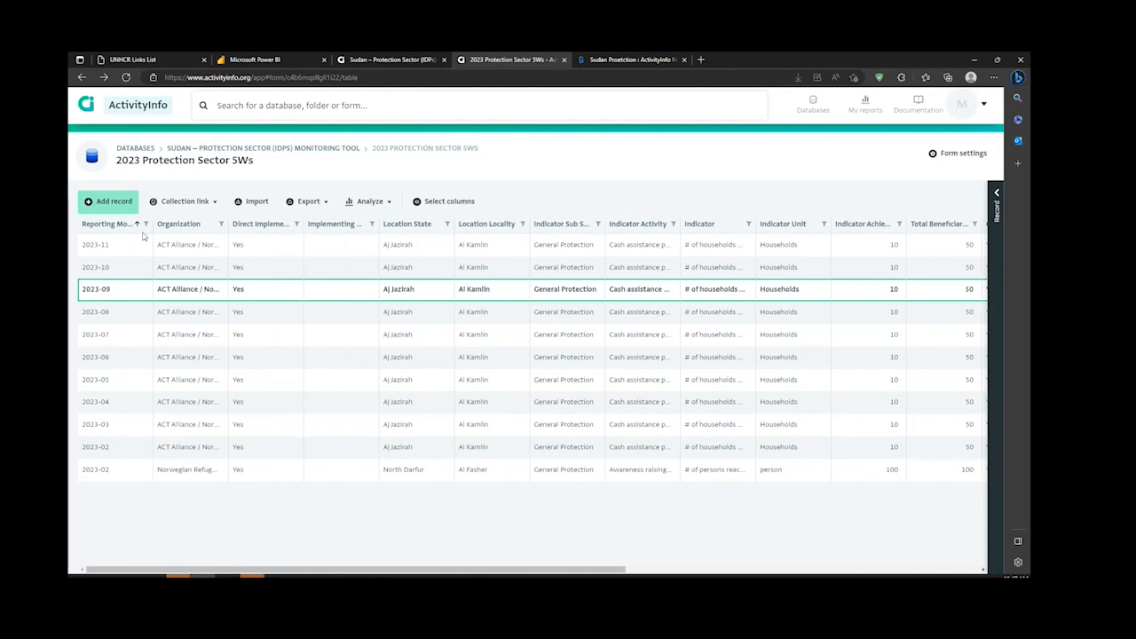
Step: Sort the records by Location State in ascending order and return to the Sudan – Protection Sector (IDPs) Monitoring Tool database page
left_click(221, 224)
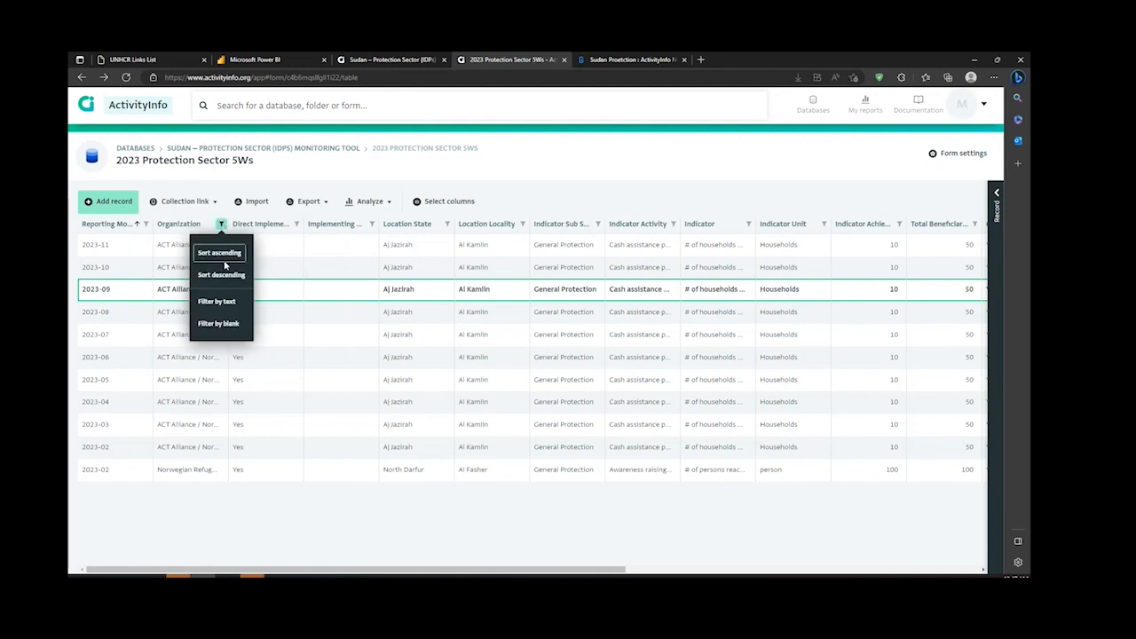
left_click(447, 224)
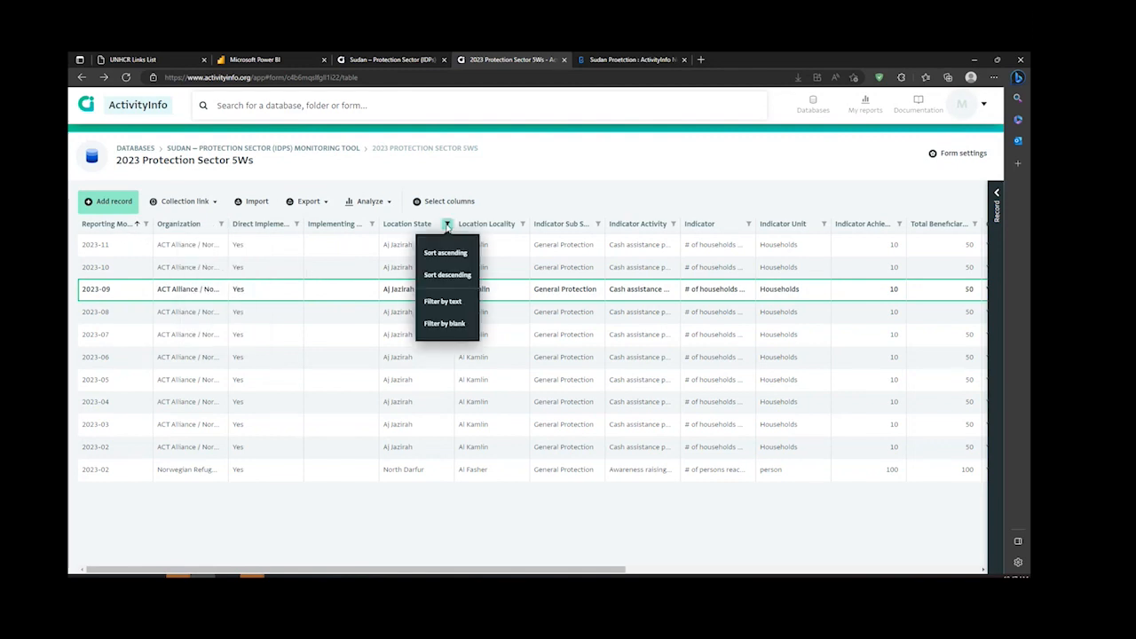
left_click(447, 253)
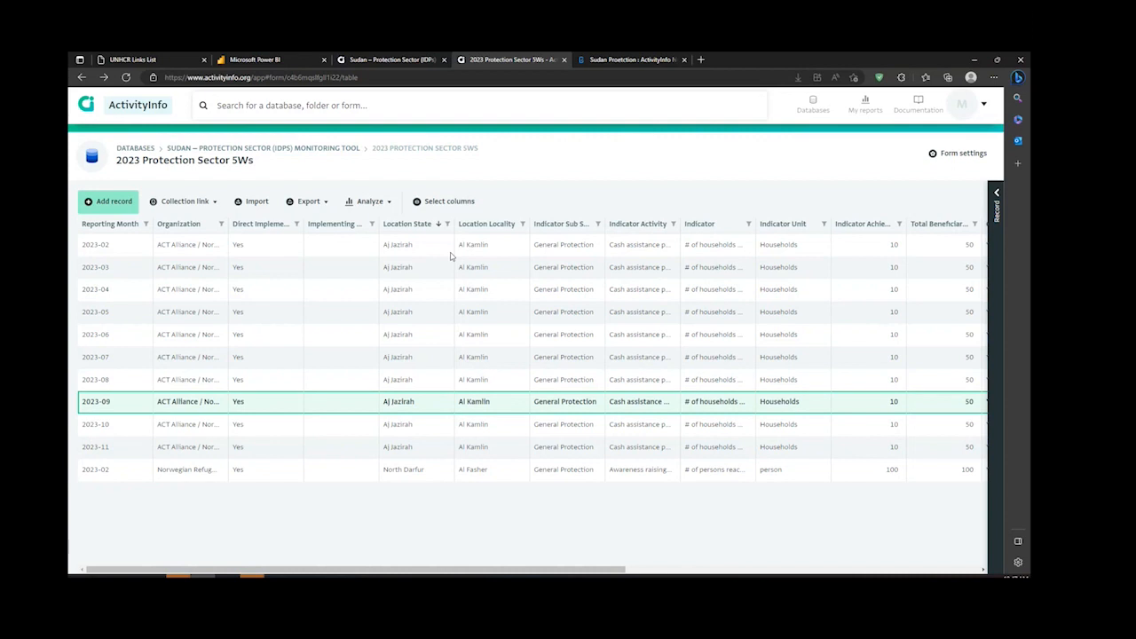
left_click(341, 150)
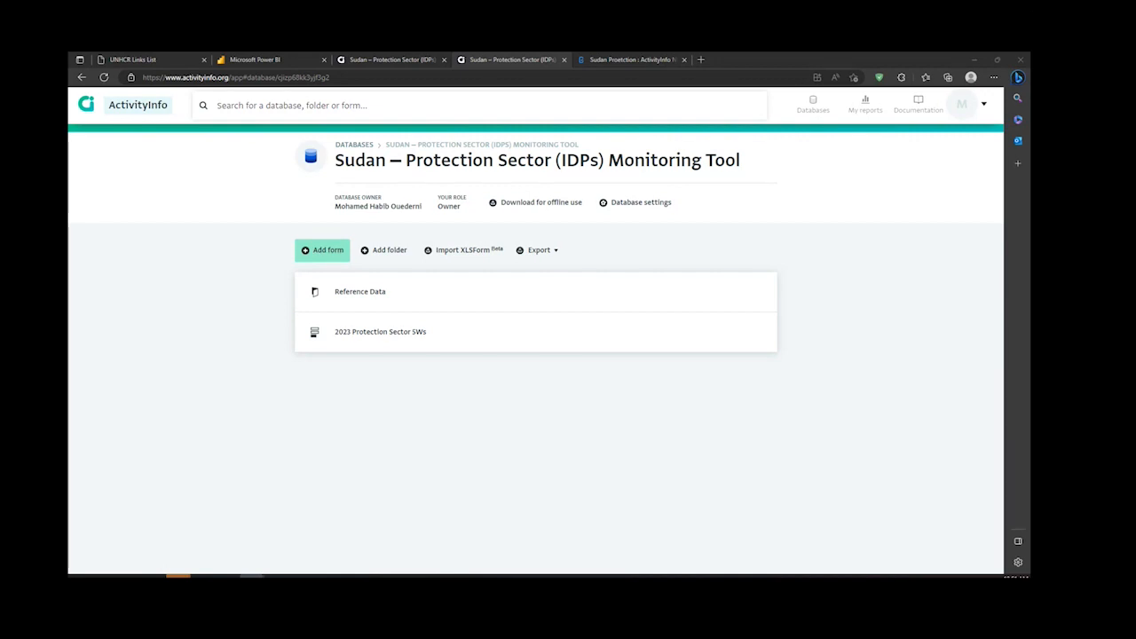
Step: Switch to the Power BI Shelter & NFI 2022 Monitoring Dashboard and look through the overview page's charts and state map
left_click(288, 58)
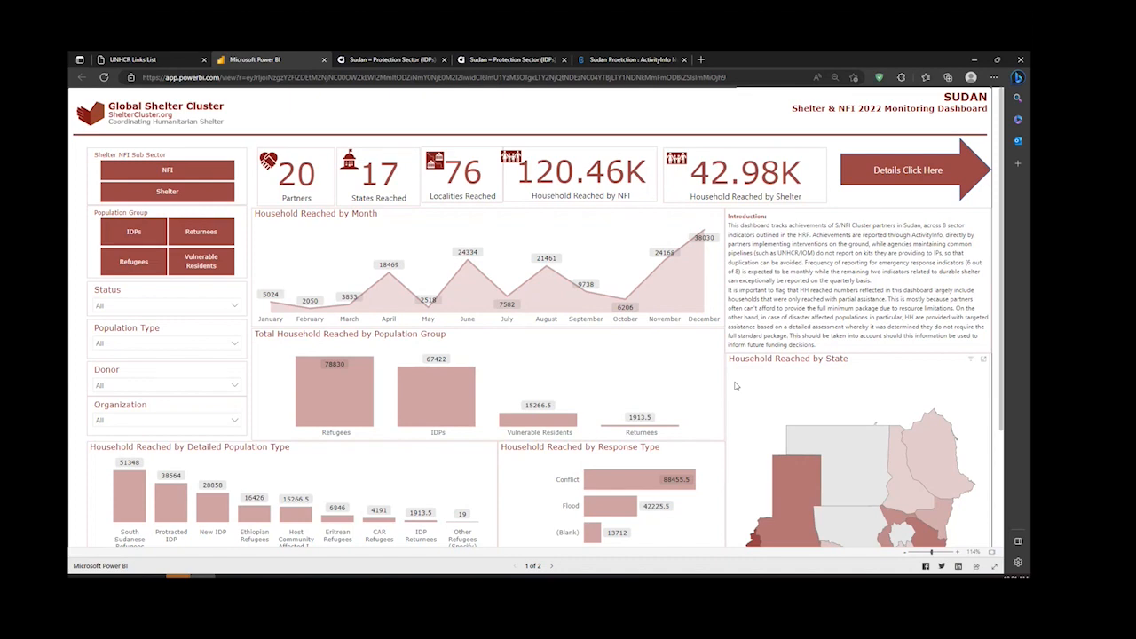
scroll(736, 386, "down", 1)
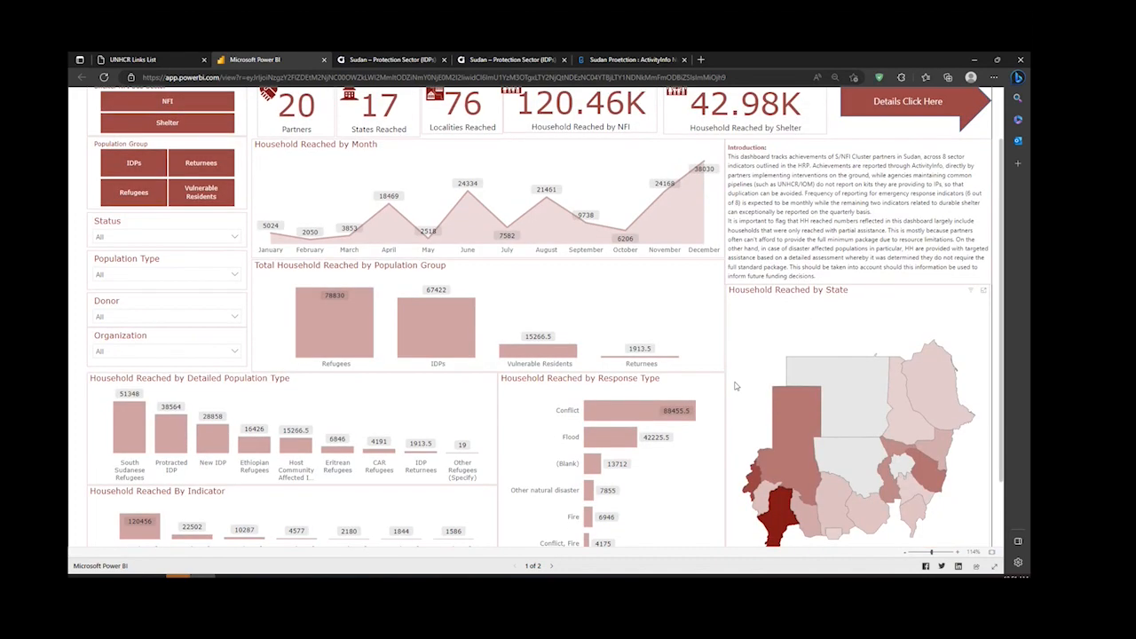
scroll(736, 386, "down", 1)
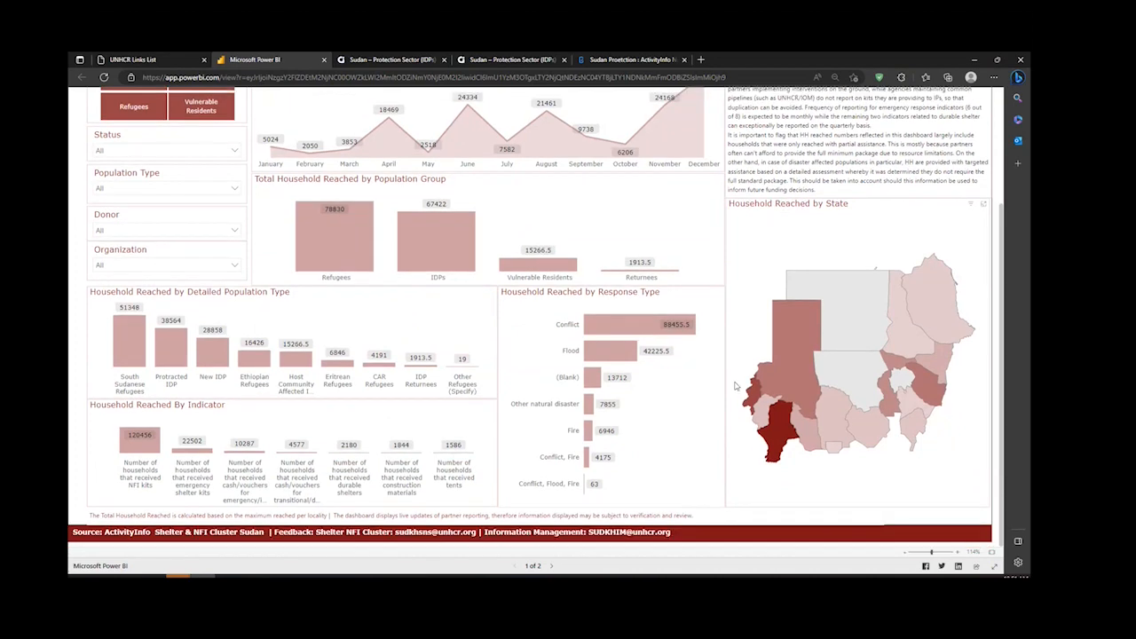
Step: Filter the dashboard overview by the organization Norwegian Refugee Council (NRC), and remove that filter
scroll(736, 386, "up", 3)
left_click(178, 417)
scroll(151, 342, "down", 3)
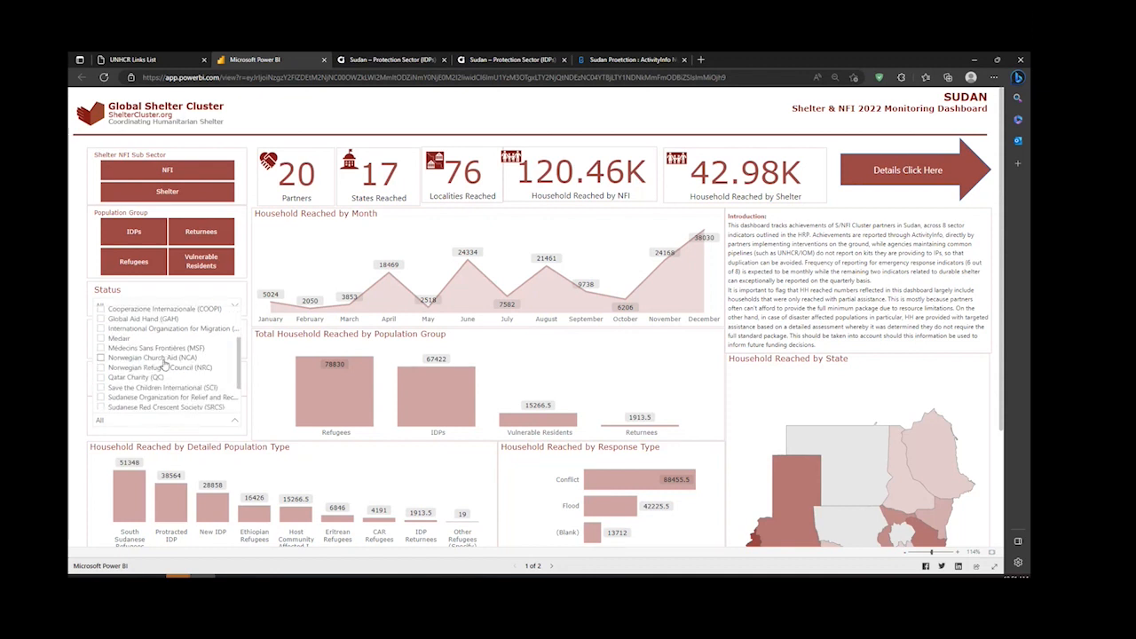
scroll(164, 364, "down", 2)
left_click(201, 327)
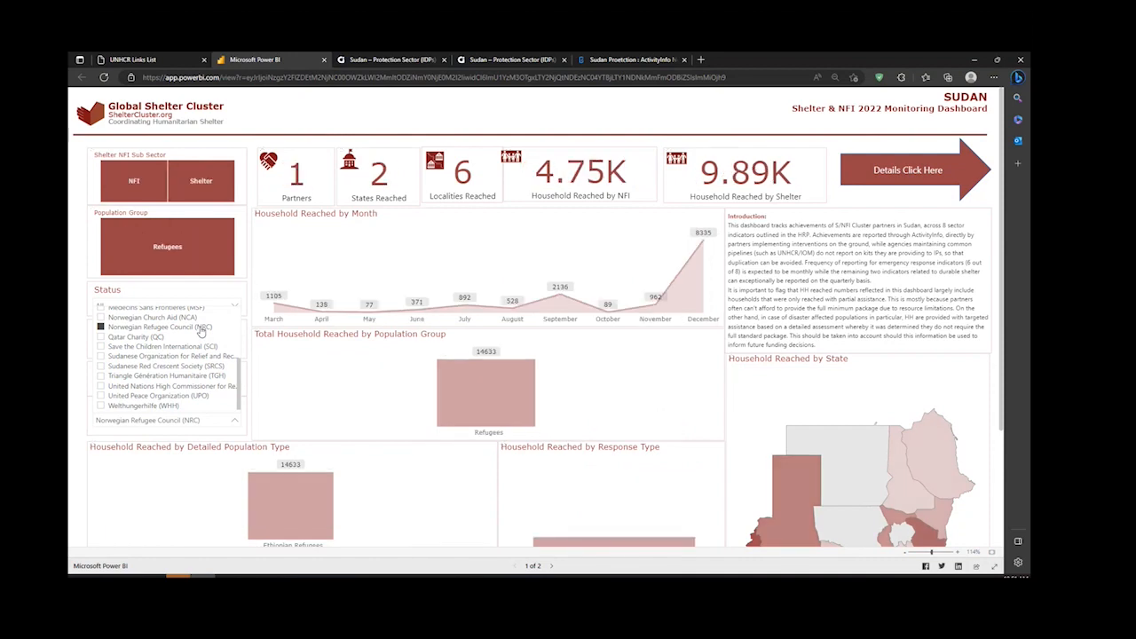
left_click(101, 327)
Step: Review the unfiltered overview charts, open the dashboard's details page and look through its table of reported activities
scroll(446, 433, "down", 5)
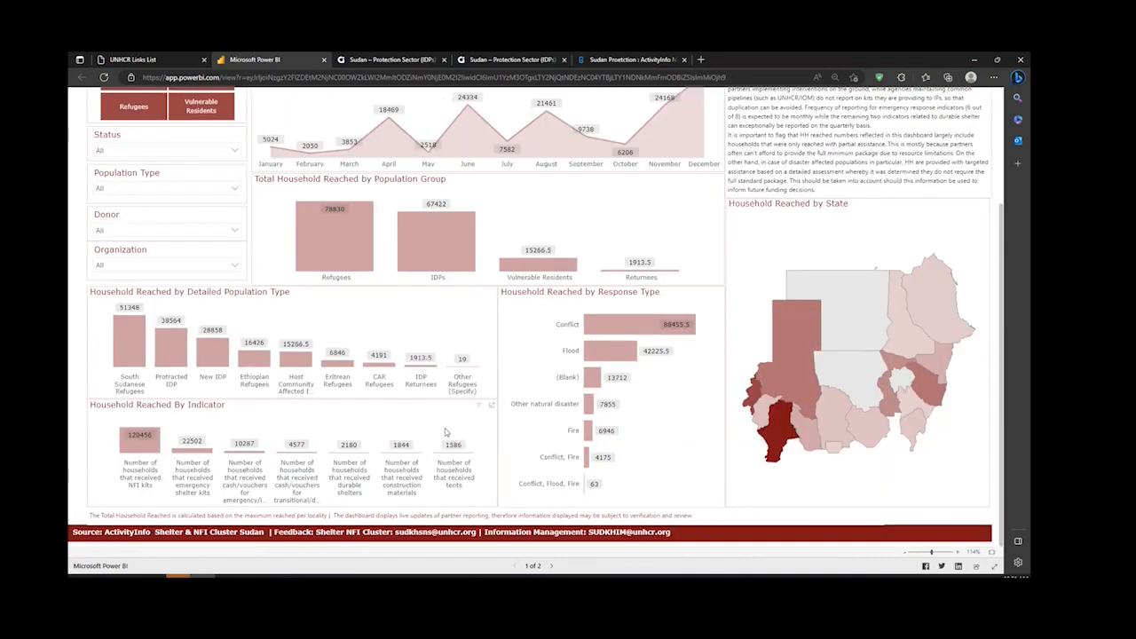
scroll(445, 433, "up", 5)
left_click(893, 175)
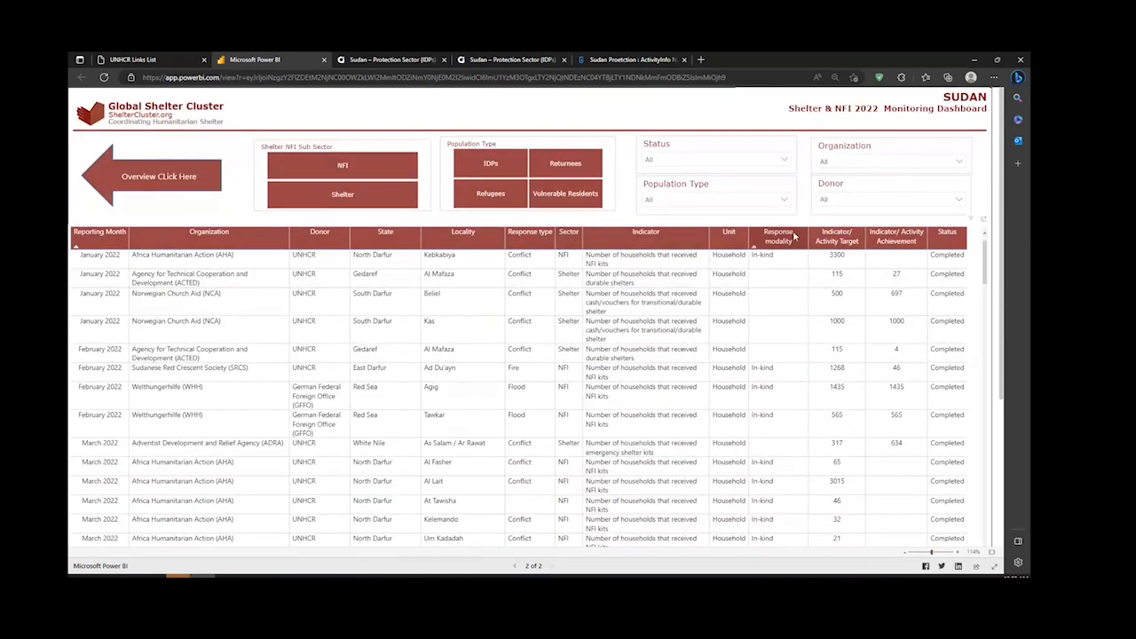
scroll(821, 277, "down", 3)
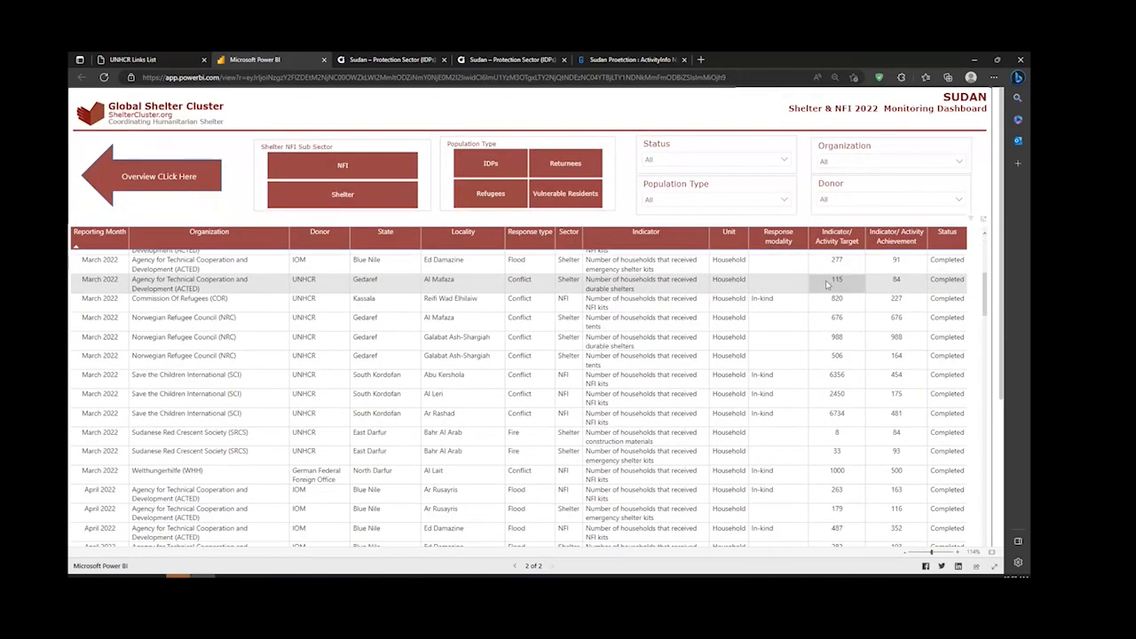
scroll(826, 284, "up", 3)
Step: Filter the details table by the organization Africa Humanitarian Action (AHA), clear the filter and return to the overview page
left_click(709, 200)
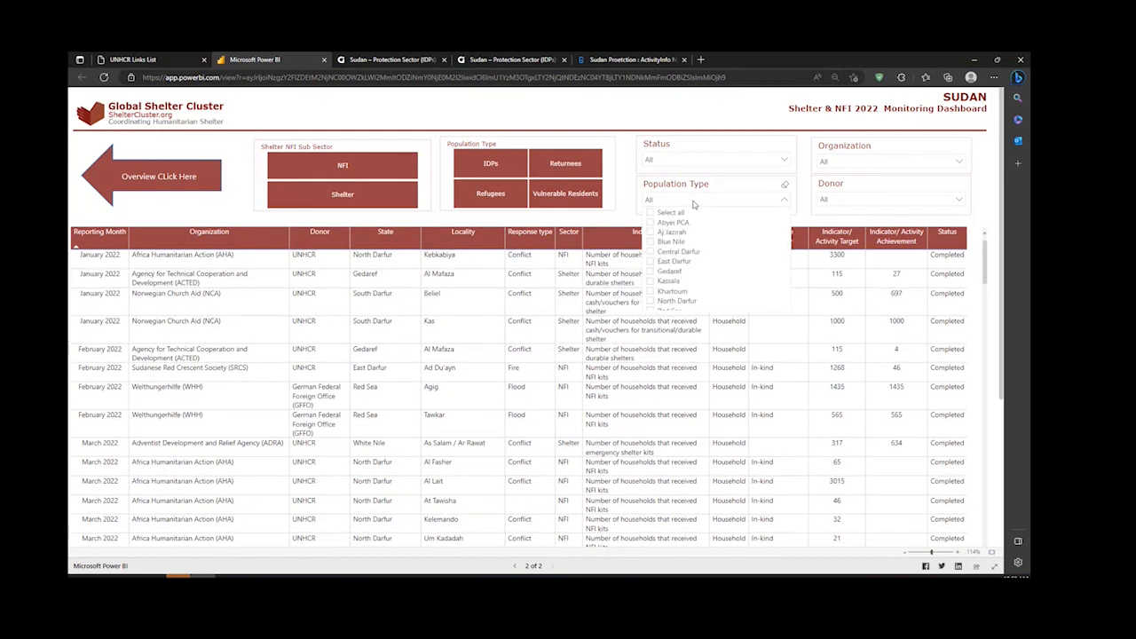
left_click(843, 162)
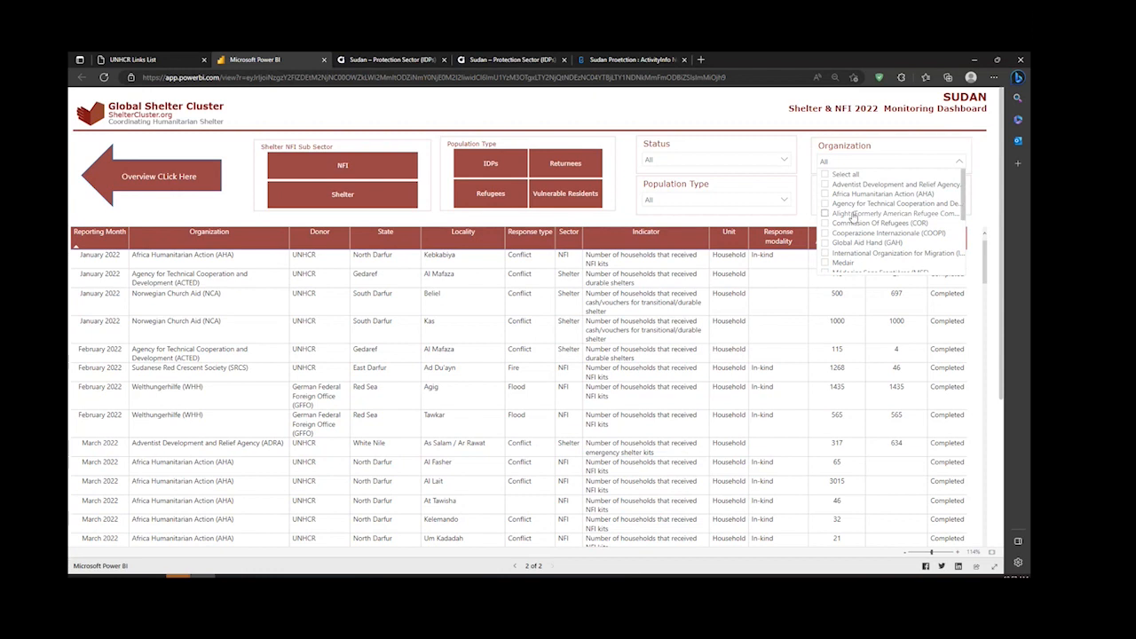
left_click(826, 194)
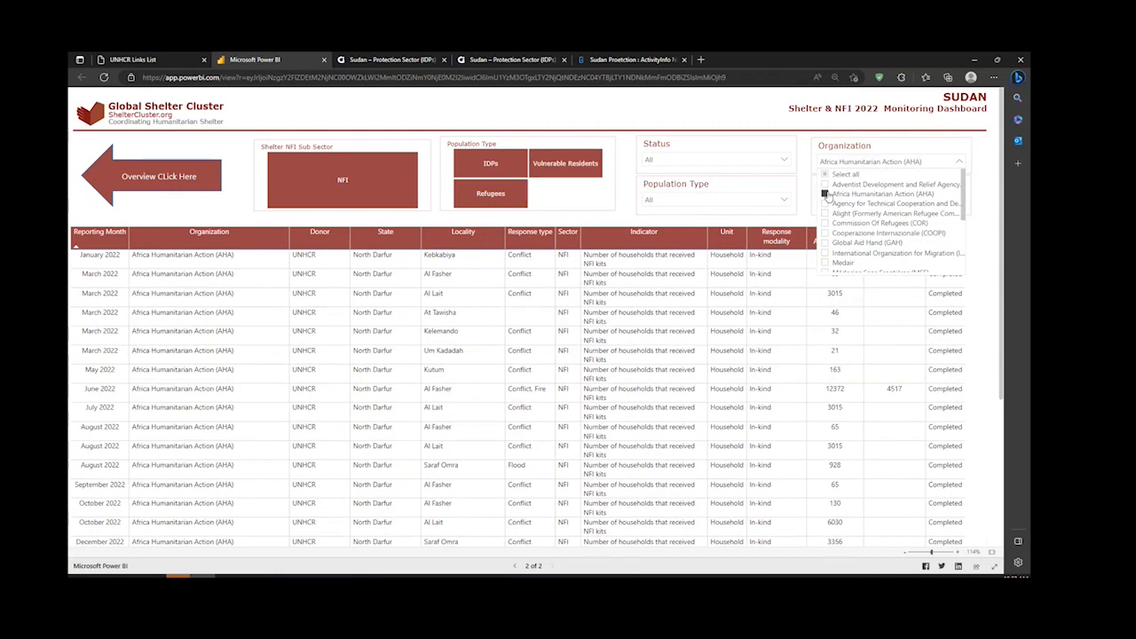
left_click(827, 193)
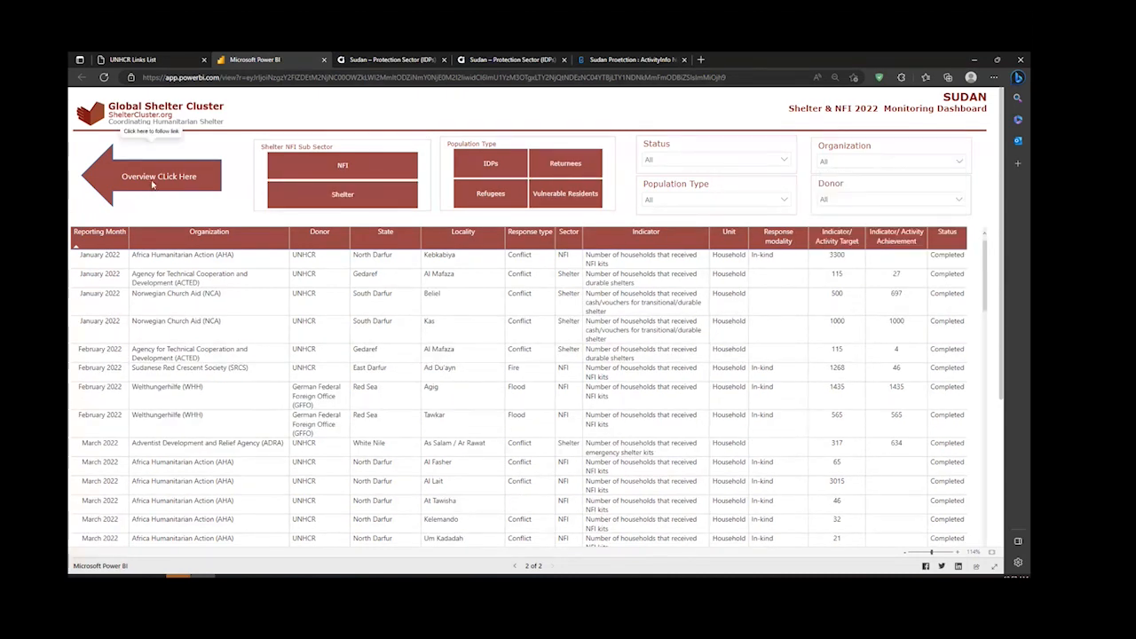
left_click(155, 176)
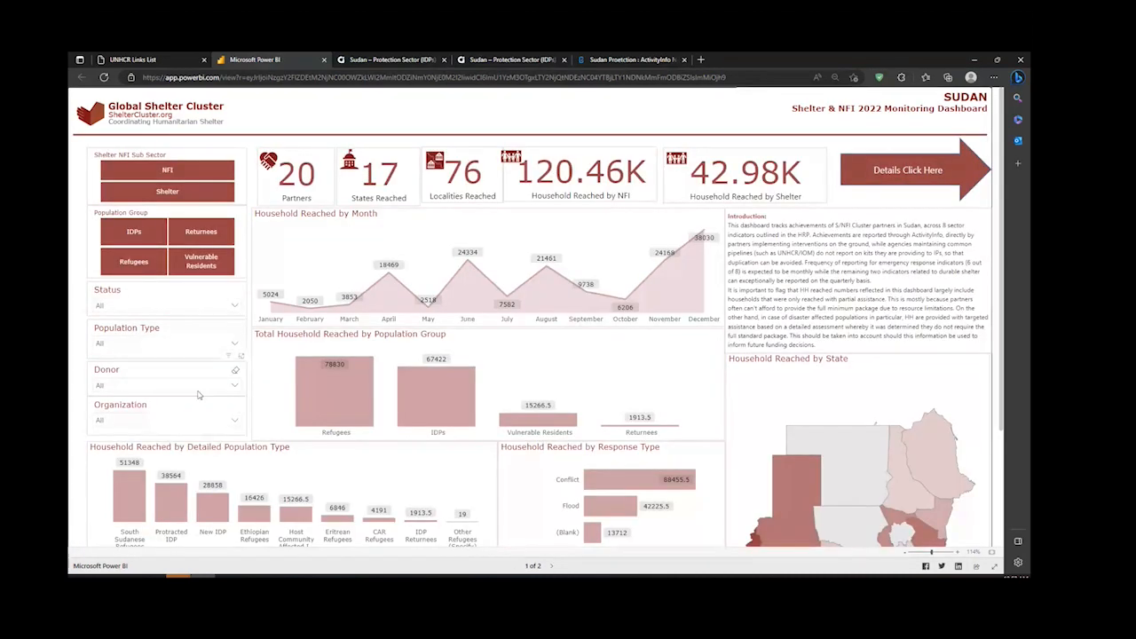
Step: Filter the overview by the organization Africa Humanitarian Action (AHA), examine its charts and state map, and clear the filter
left_click(199, 419)
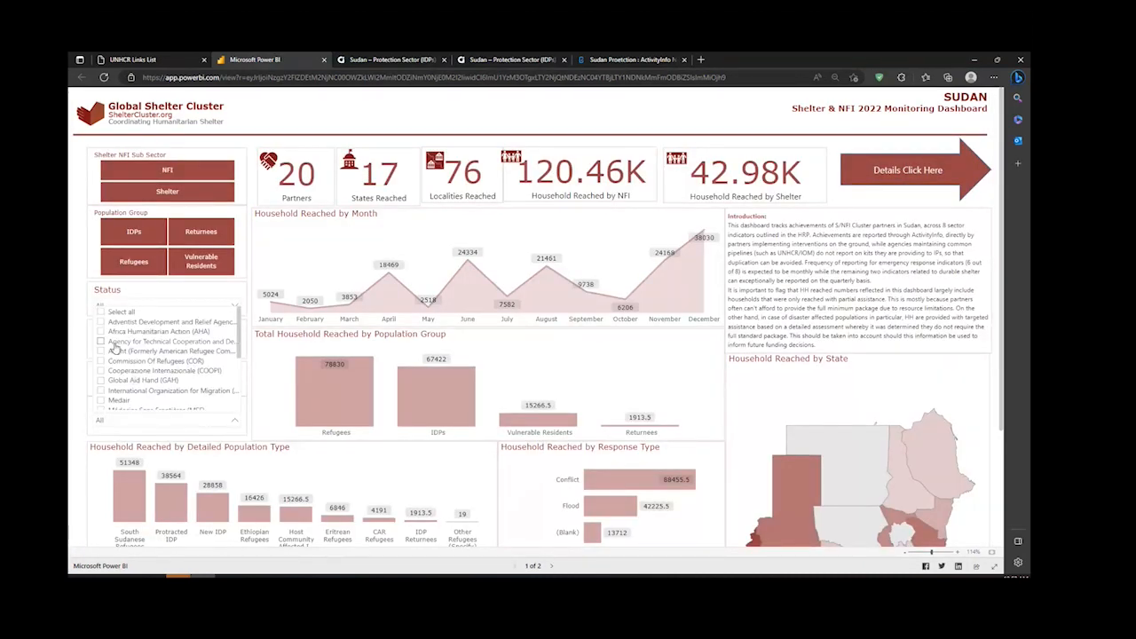
left_click(142, 331)
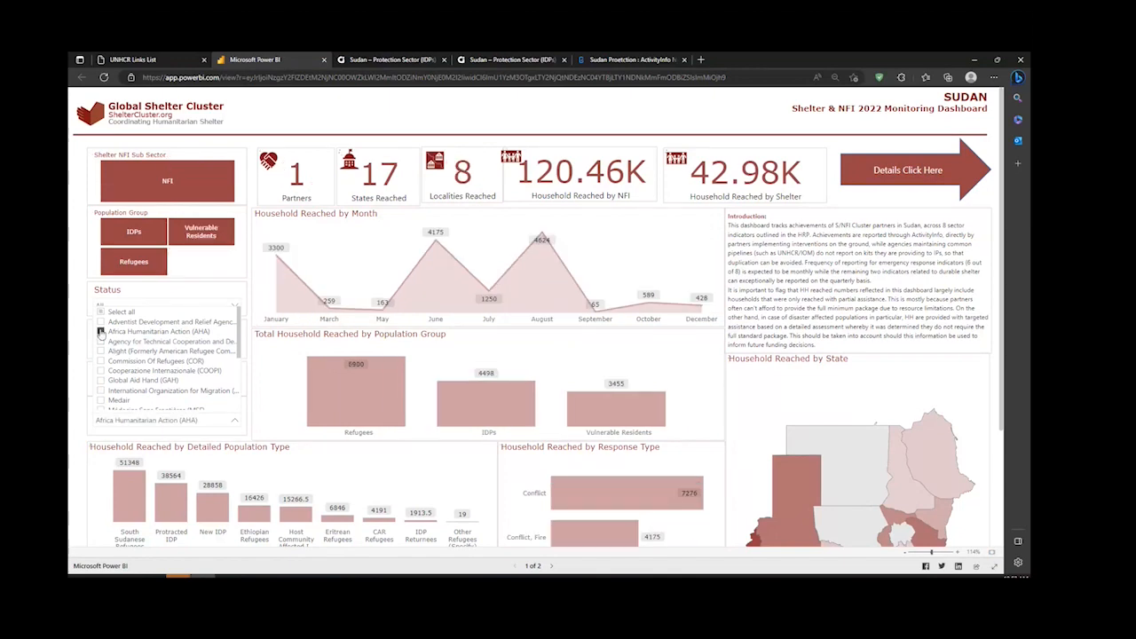
scroll(503, 444, "down", 3)
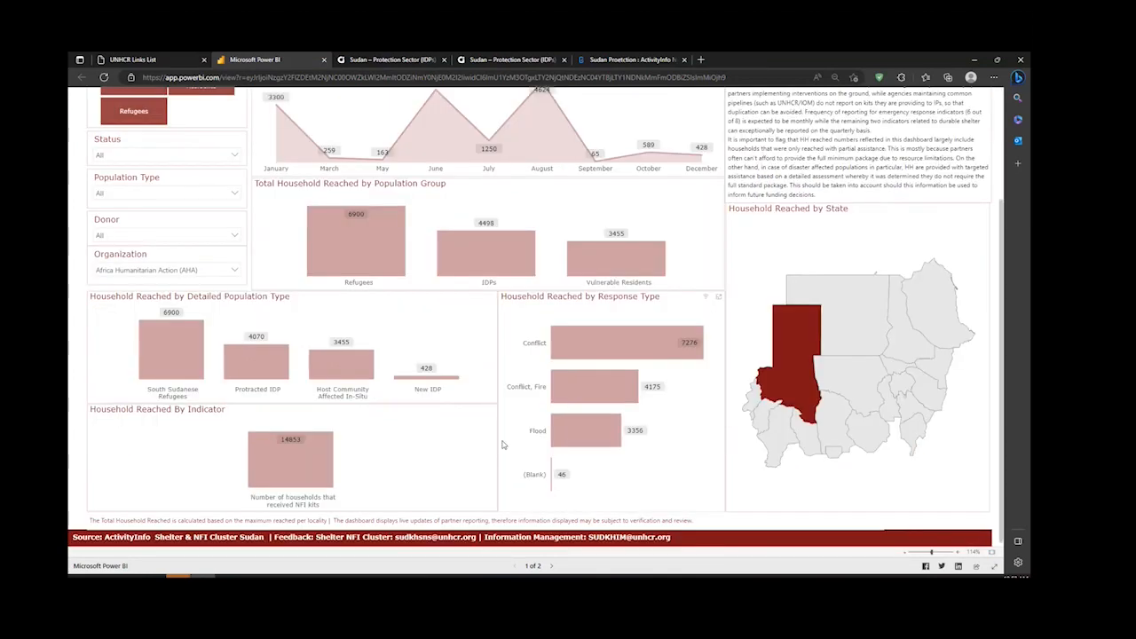
scroll(503, 444, "up", 3)
left_click(233, 417)
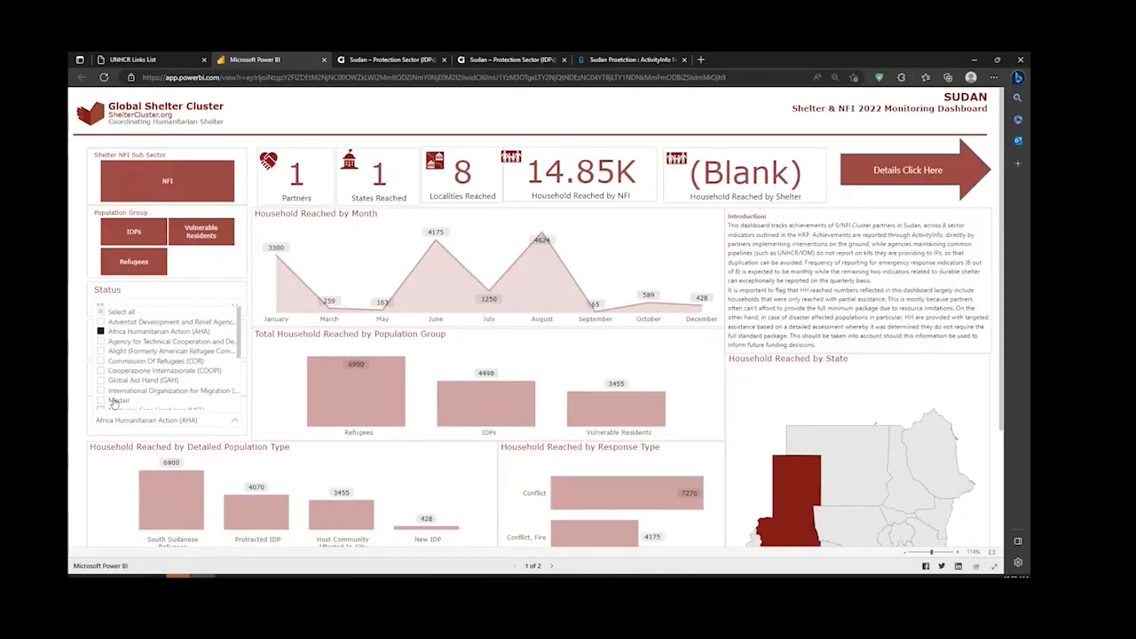
left_click(101, 331)
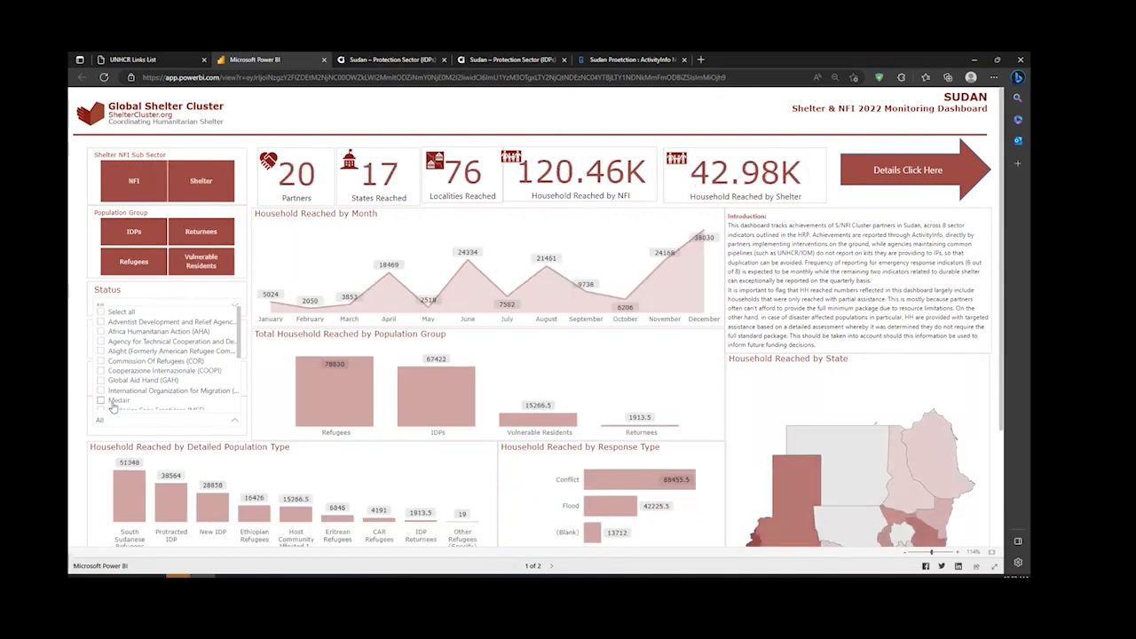
Step: Filter the overview by the International Organization for Migration, examine its charts and state map, and clear the filter
left_click(101, 390)
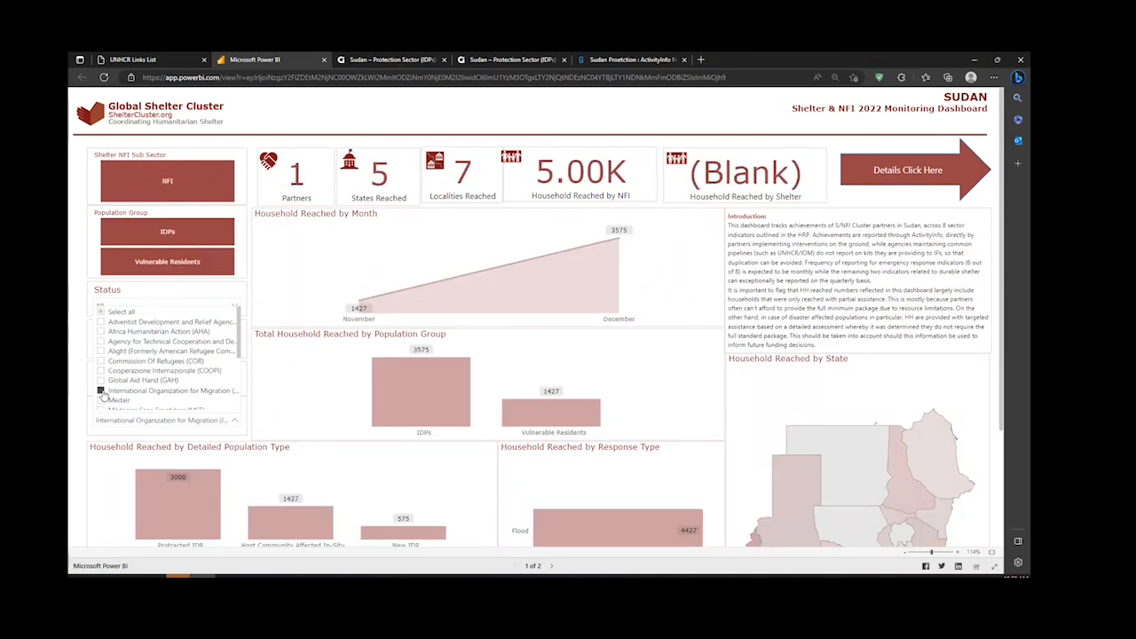
scroll(521, 389, "down", 2)
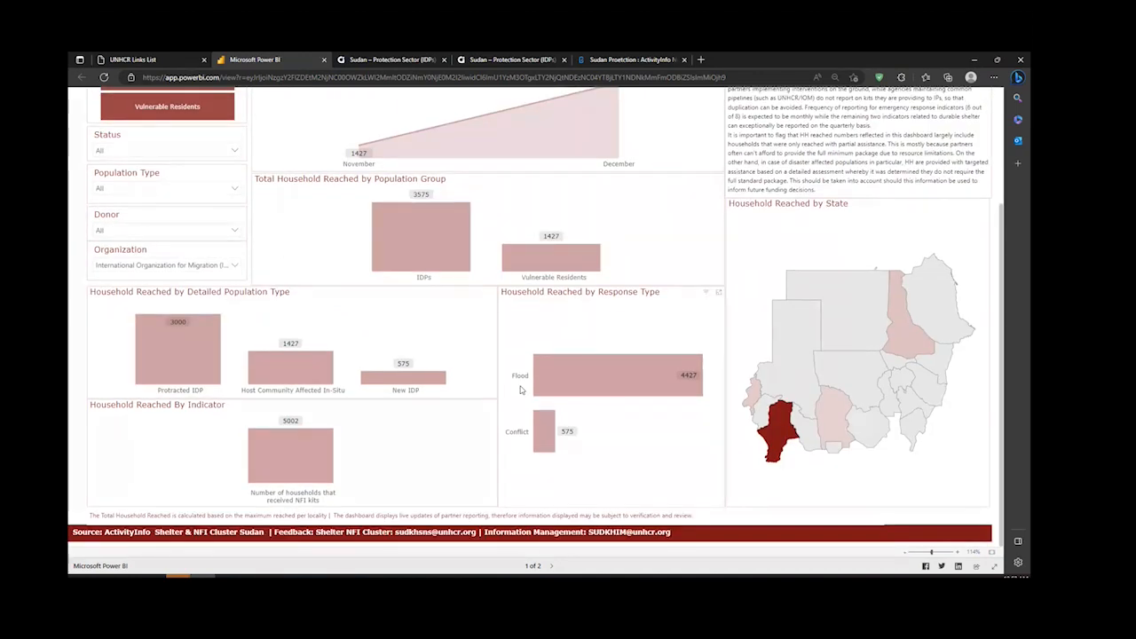
scroll(520, 387, "up", 2)
left_click(121, 425)
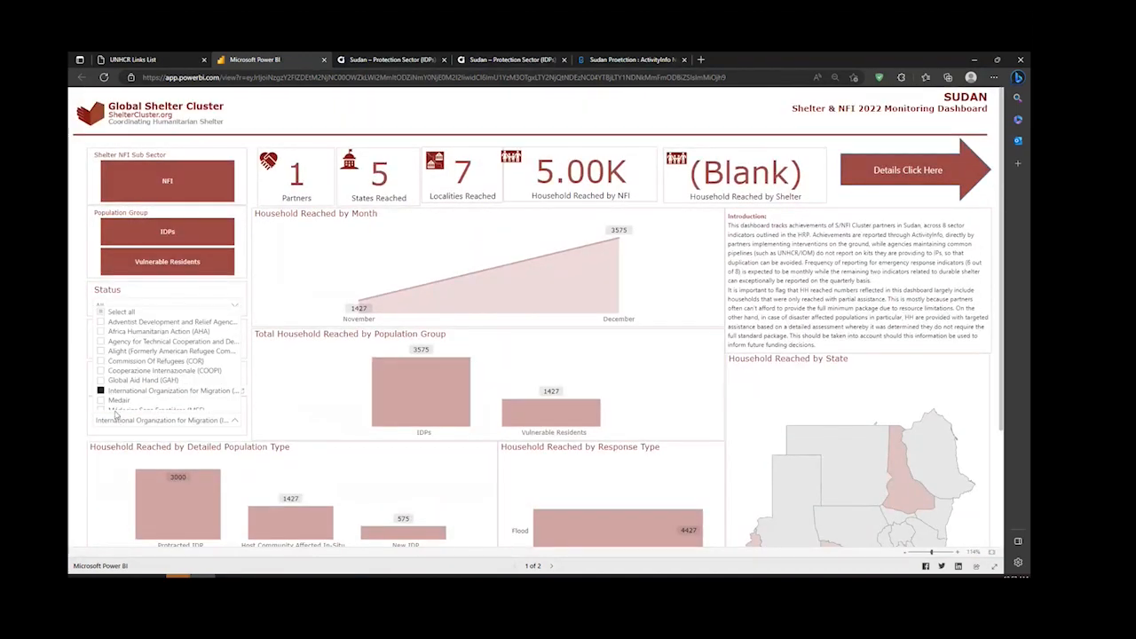
left_click(101, 391)
left_click(77, 371)
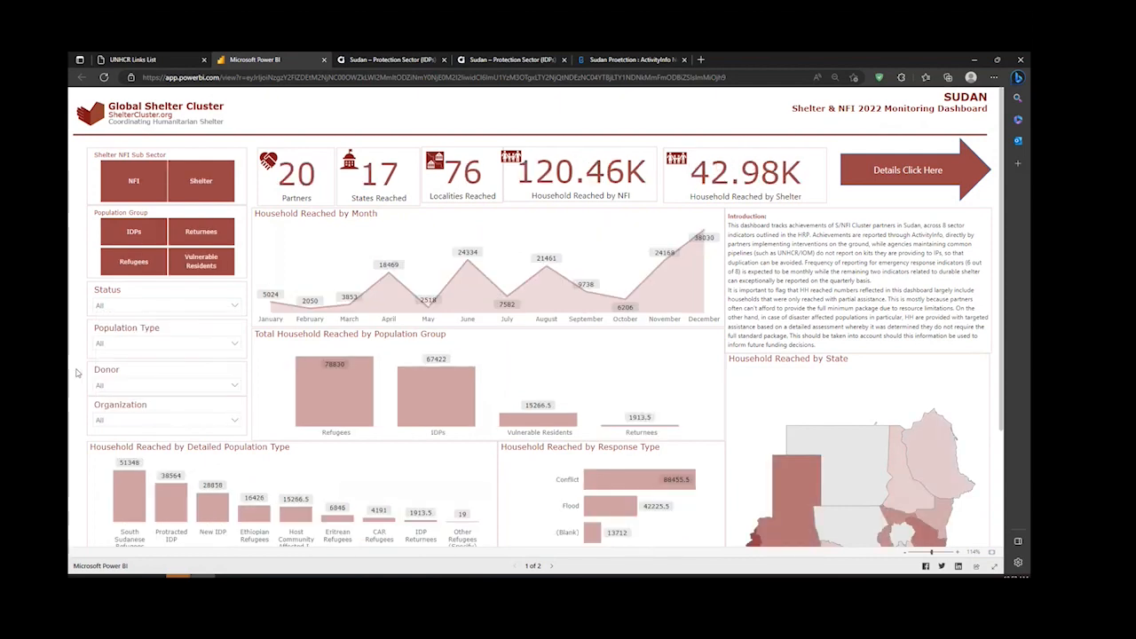
Step: Look over the unfiltered overview page once more, from the monthly chart down to the state map
scroll(445, 442, "down", 2)
scroll(445, 442, "up", 2)
mouse_move(795, 484)
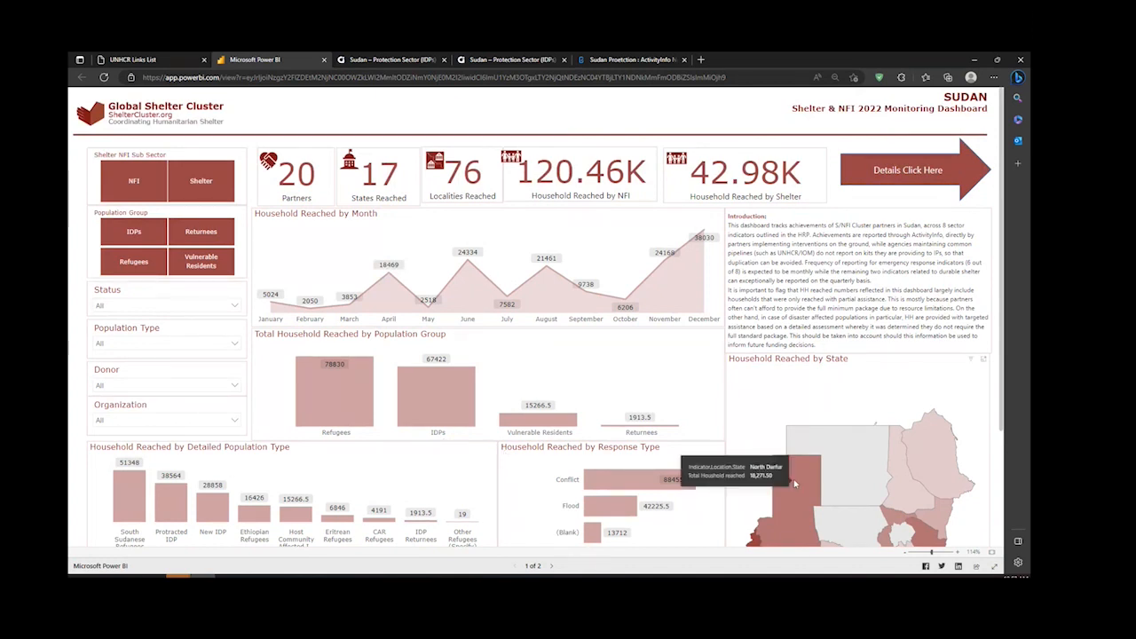
Step: Switch back to the ActivityInfo database, open the 2023 Protection Sector 5Ws form and select the North Darfur record
left_click(382, 60)
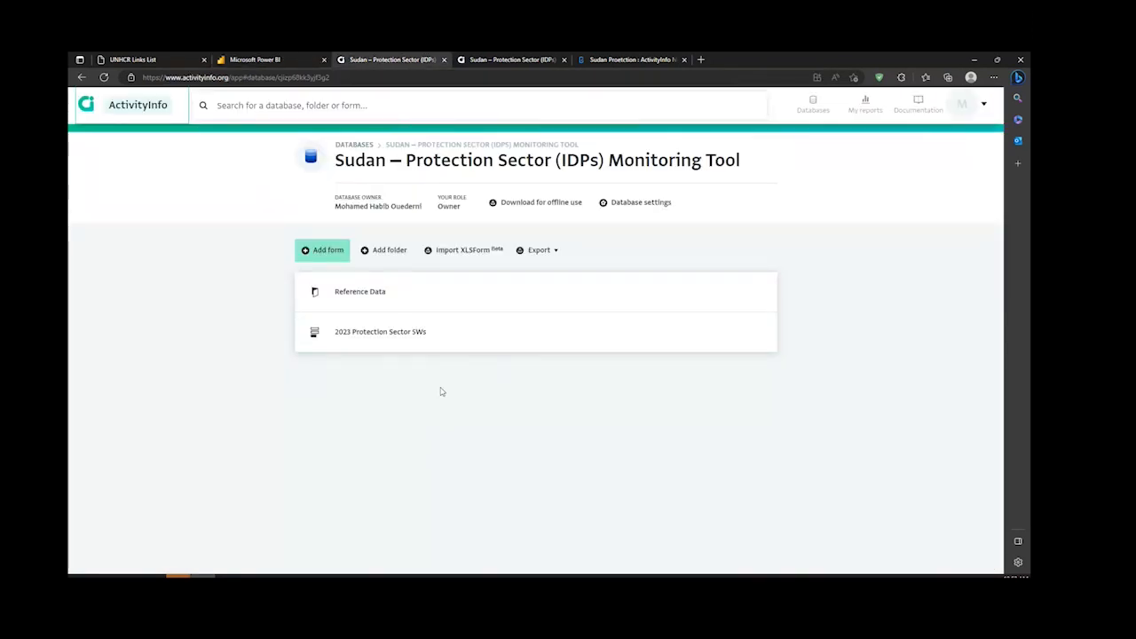
left_click(477, 60)
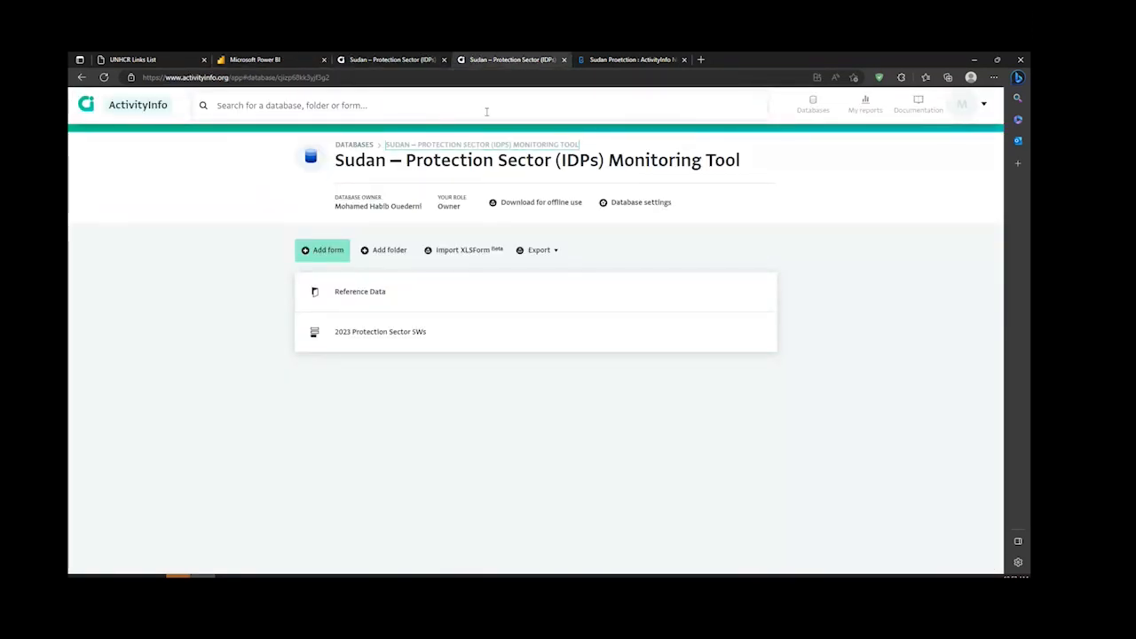
left_click(511, 338)
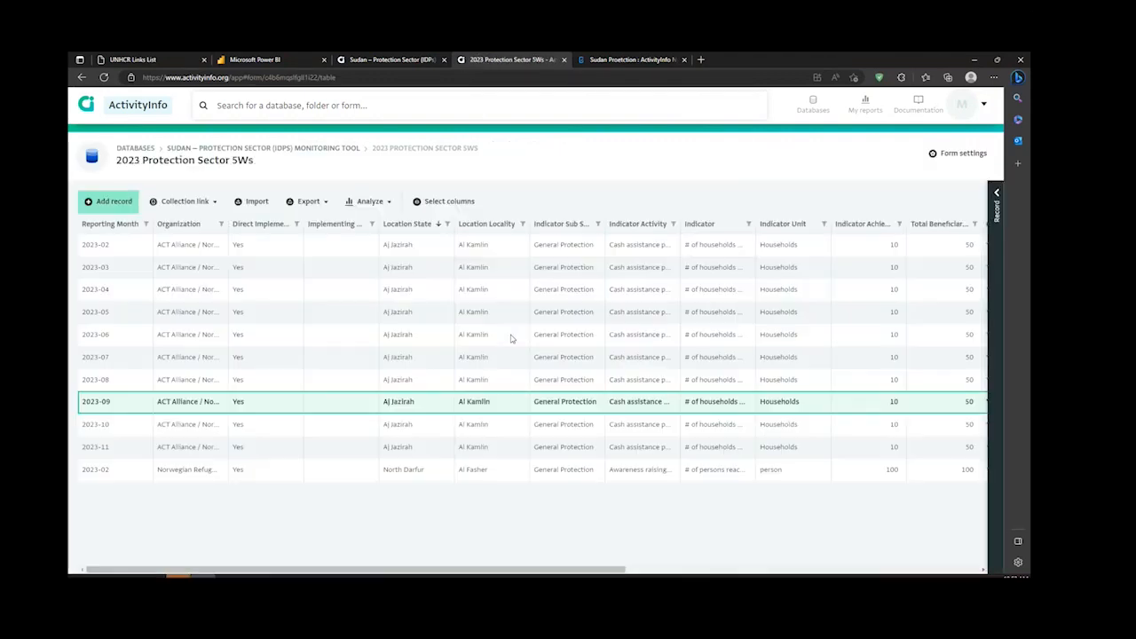
left_click(475, 476)
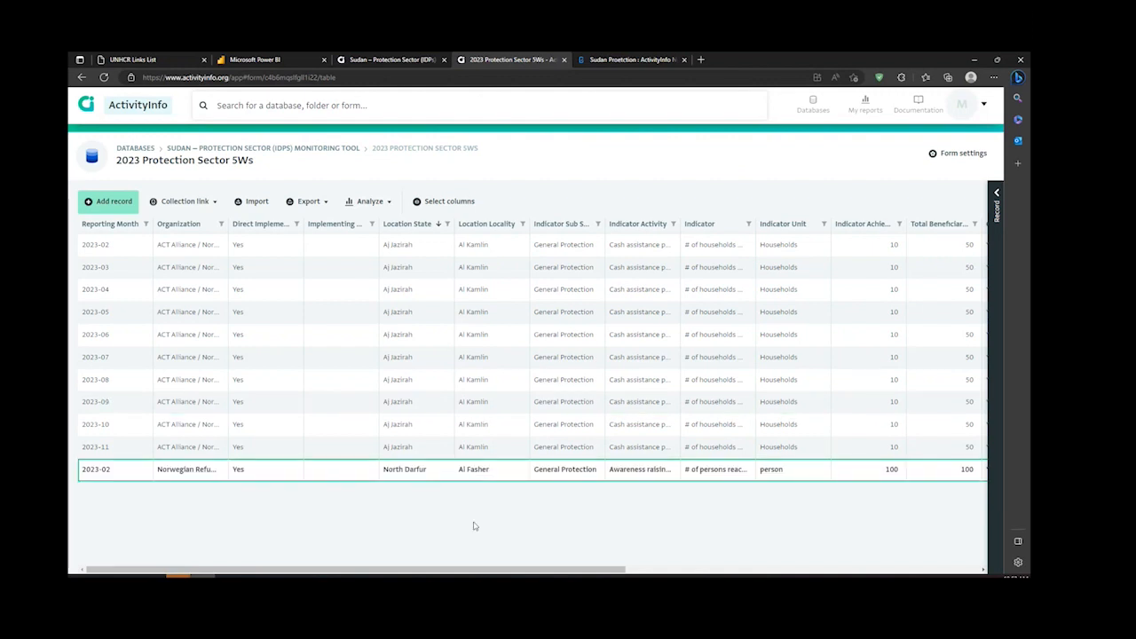